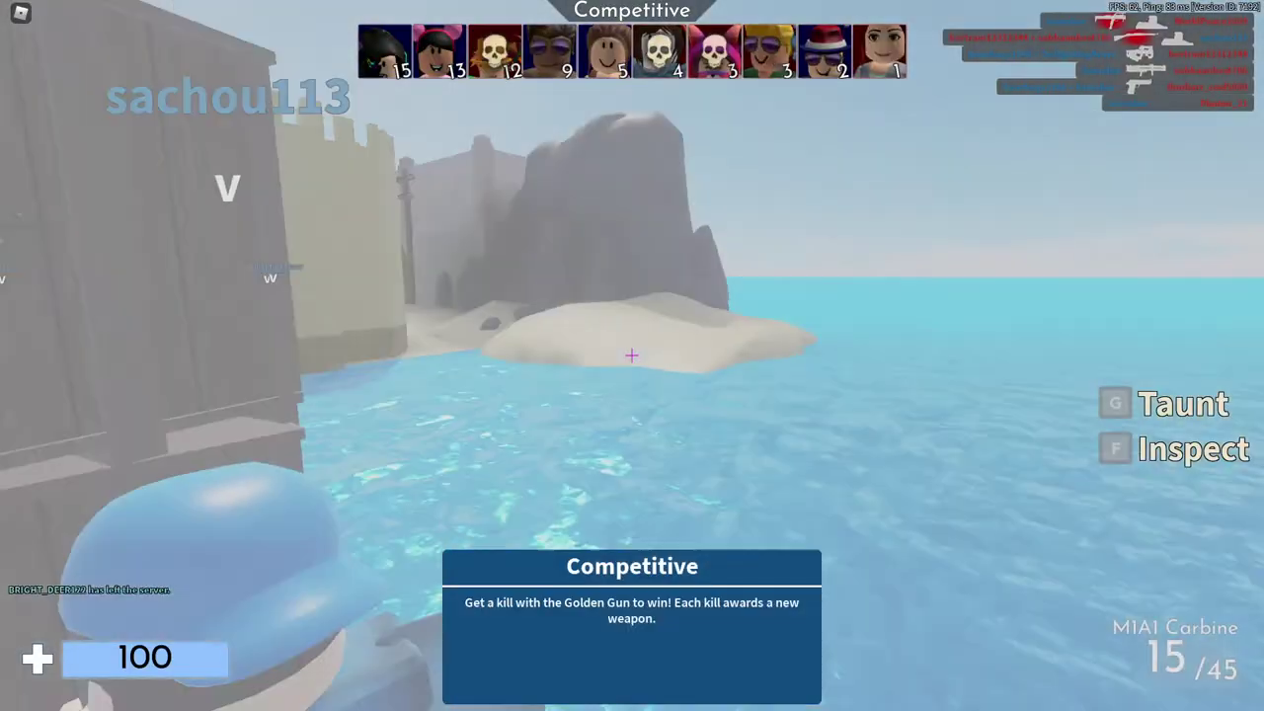
Step: Switch to the dagger during the Competitive round on Beach
key("3")
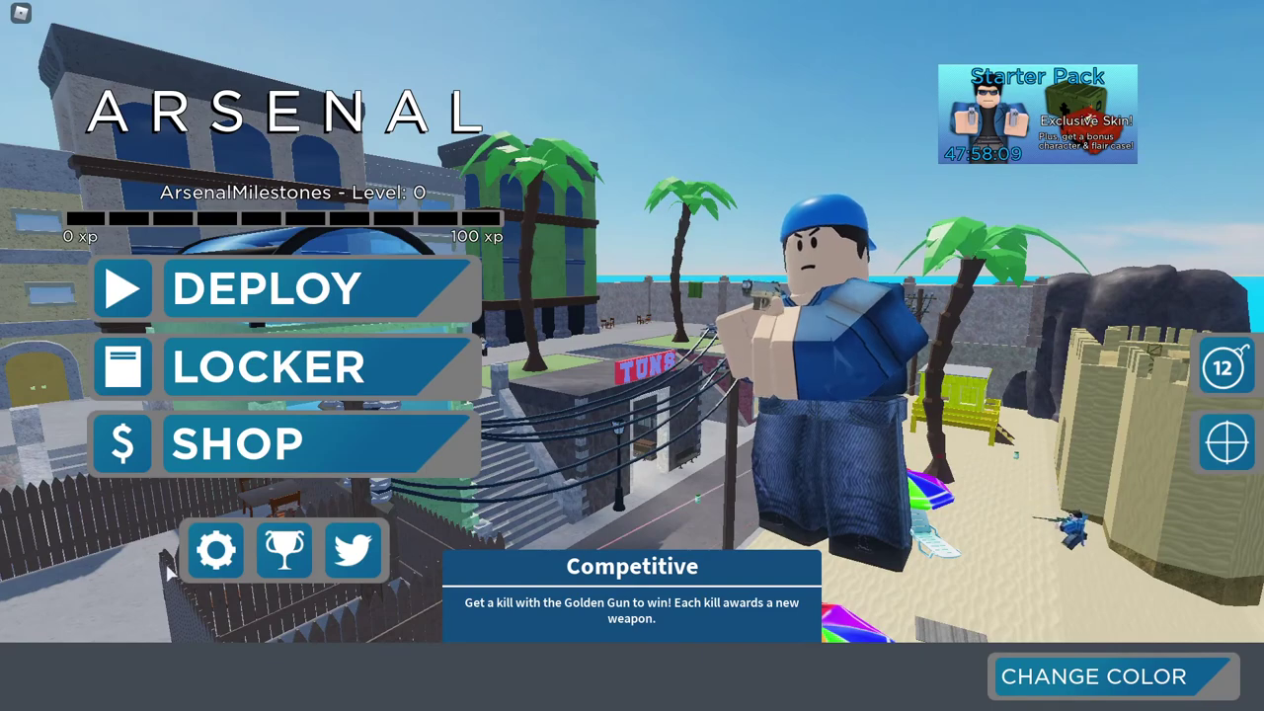
Step: Open Settings from the main menu gear icon to adjust FOV and crosshair colour
left_click(216, 551)
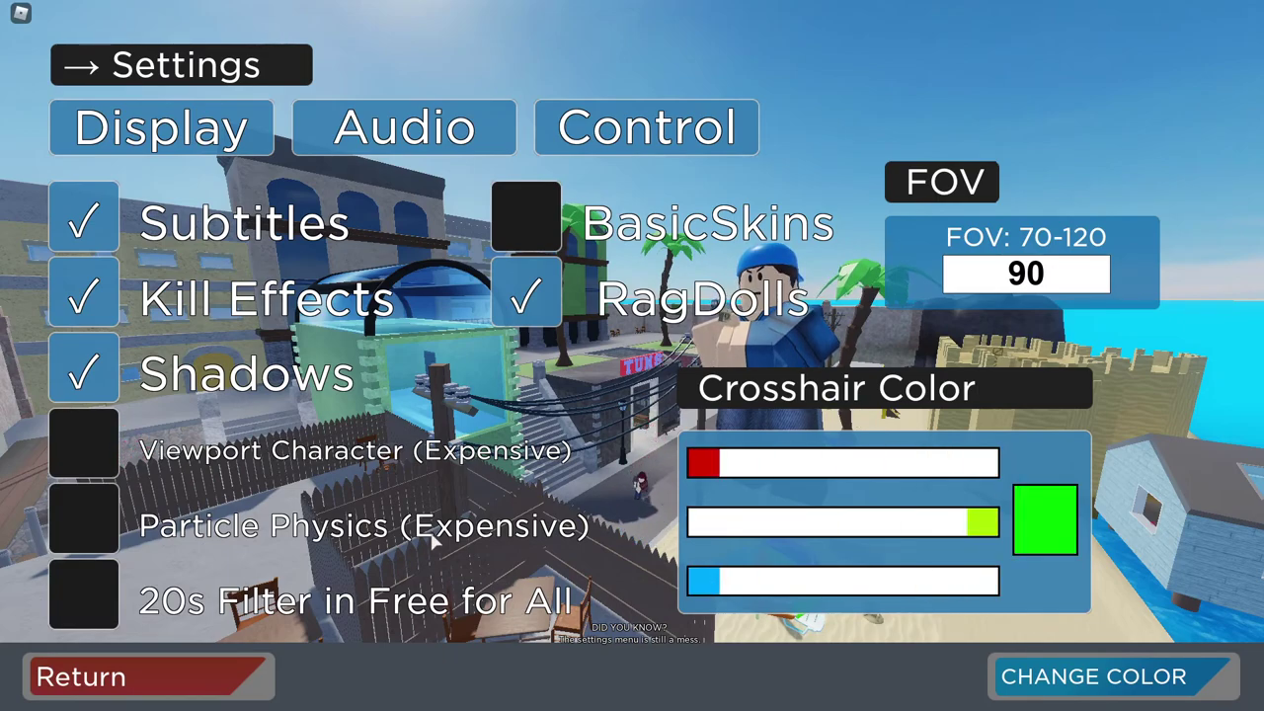
Step: Return to the main menu, deploy into the match, and kill an enemy with the M1A1 Carbine
left_click(222, 661)
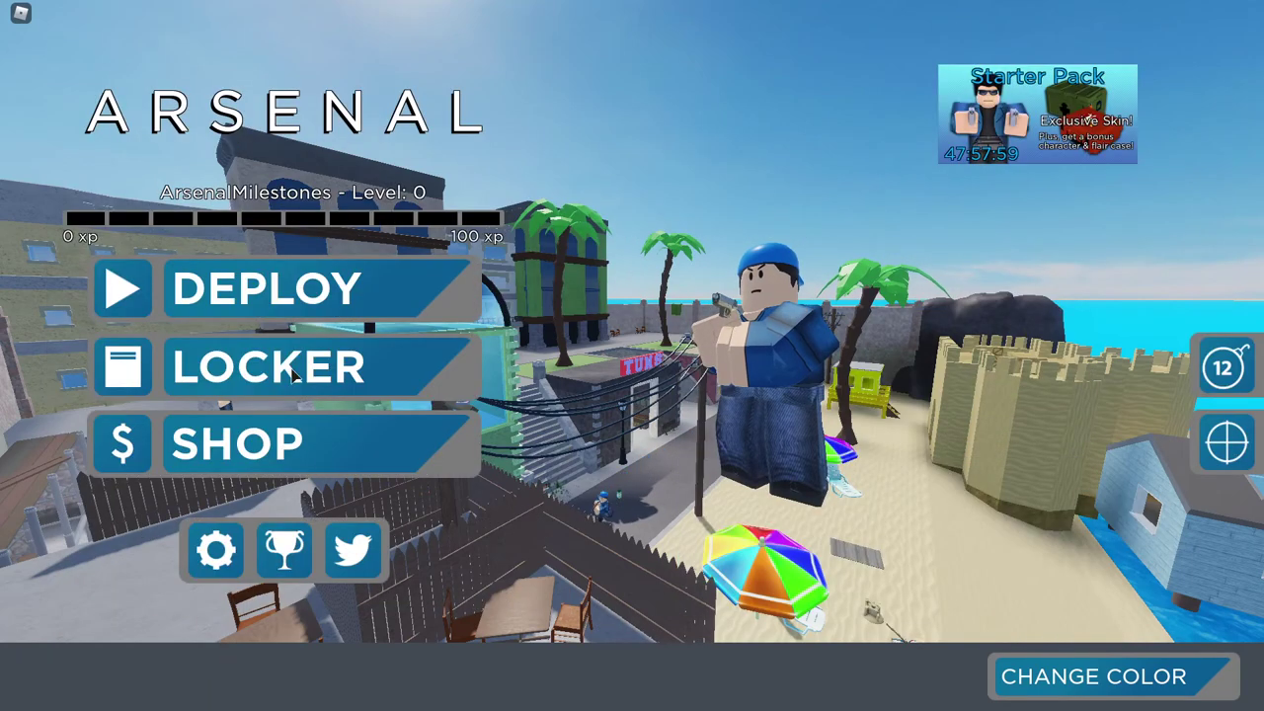
left_click(276, 288)
key("3")
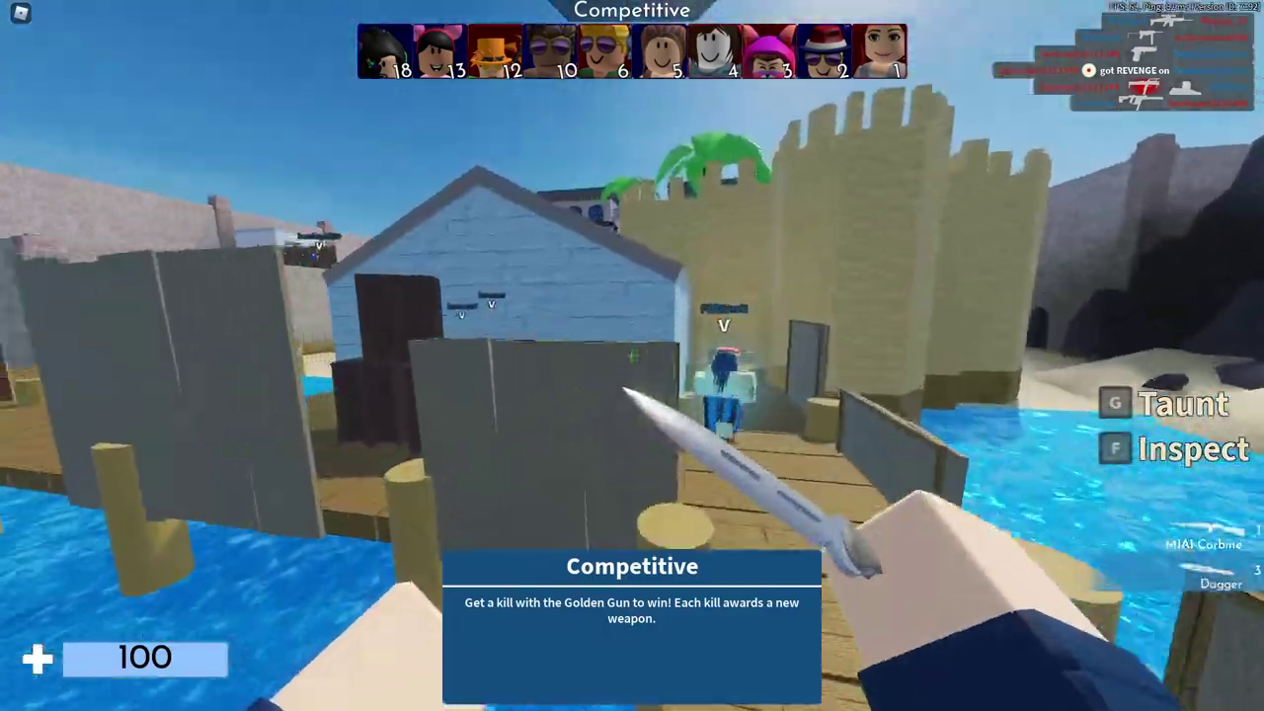
key("1")
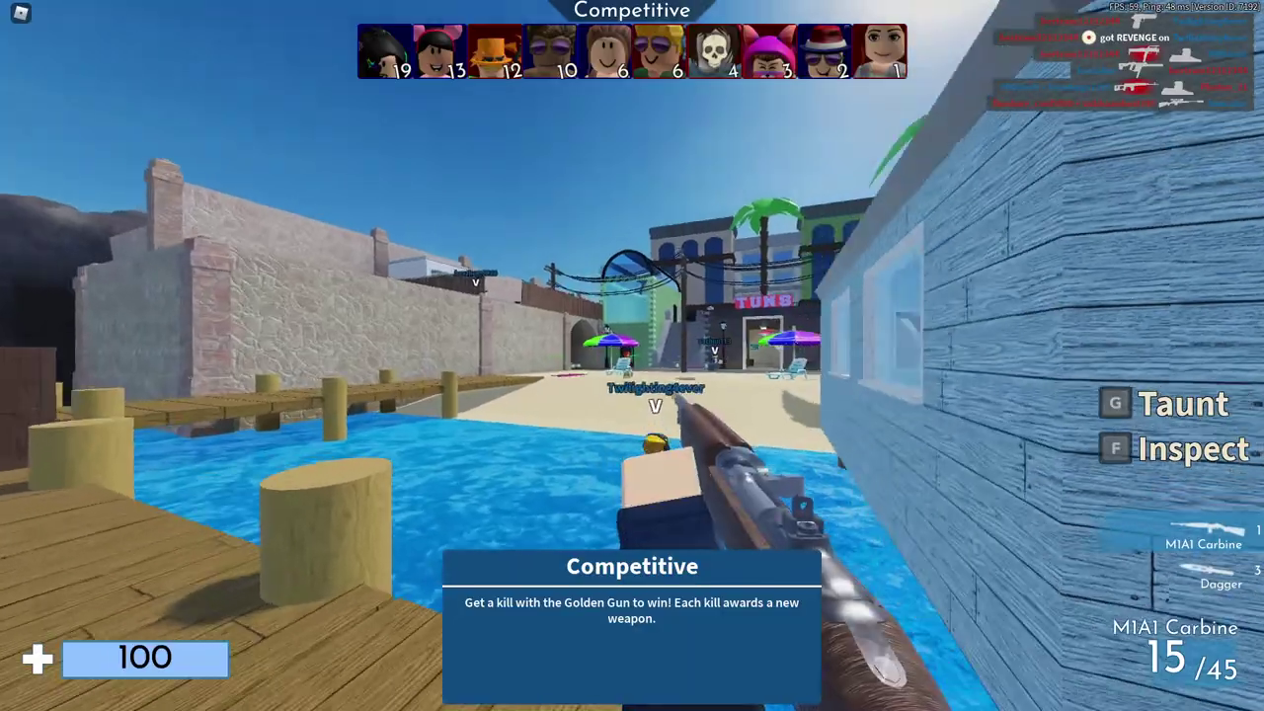
left_click(632, 356)
left_click(632, 356)
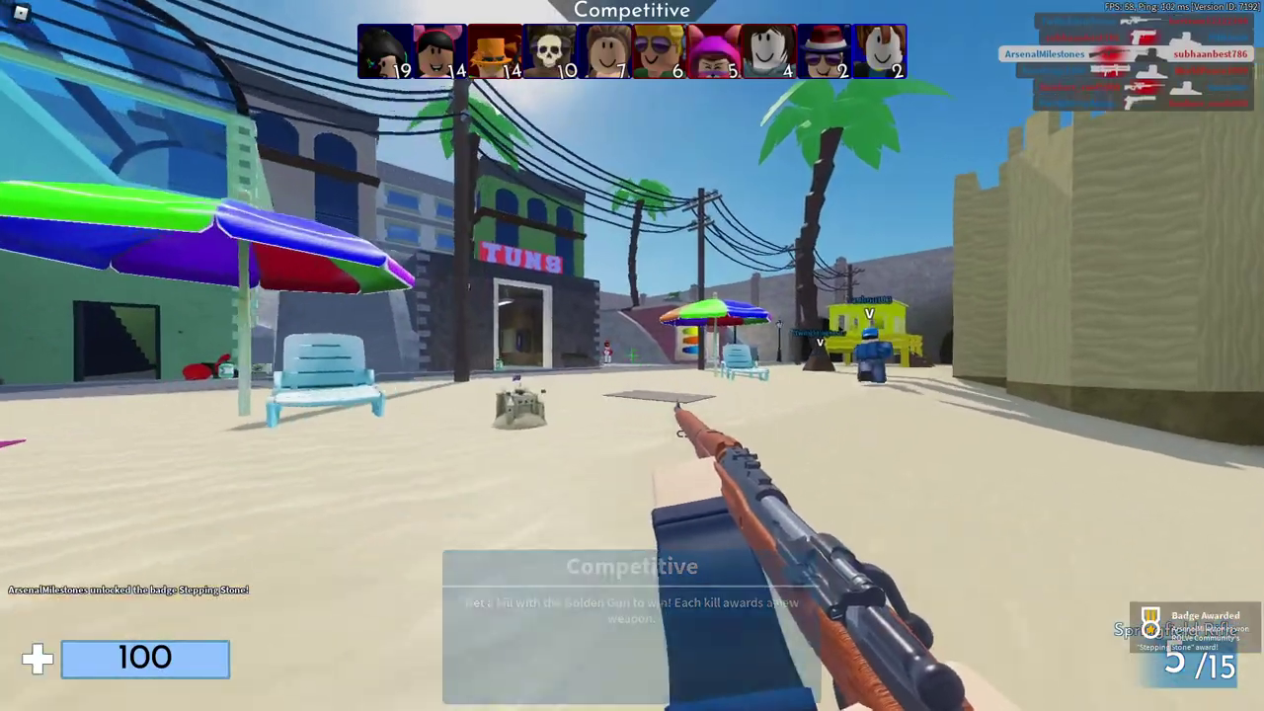
Step: Kill the enemy near the tunnel with the Springfield Rifle, then fire the BH10
left_click(632, 355)
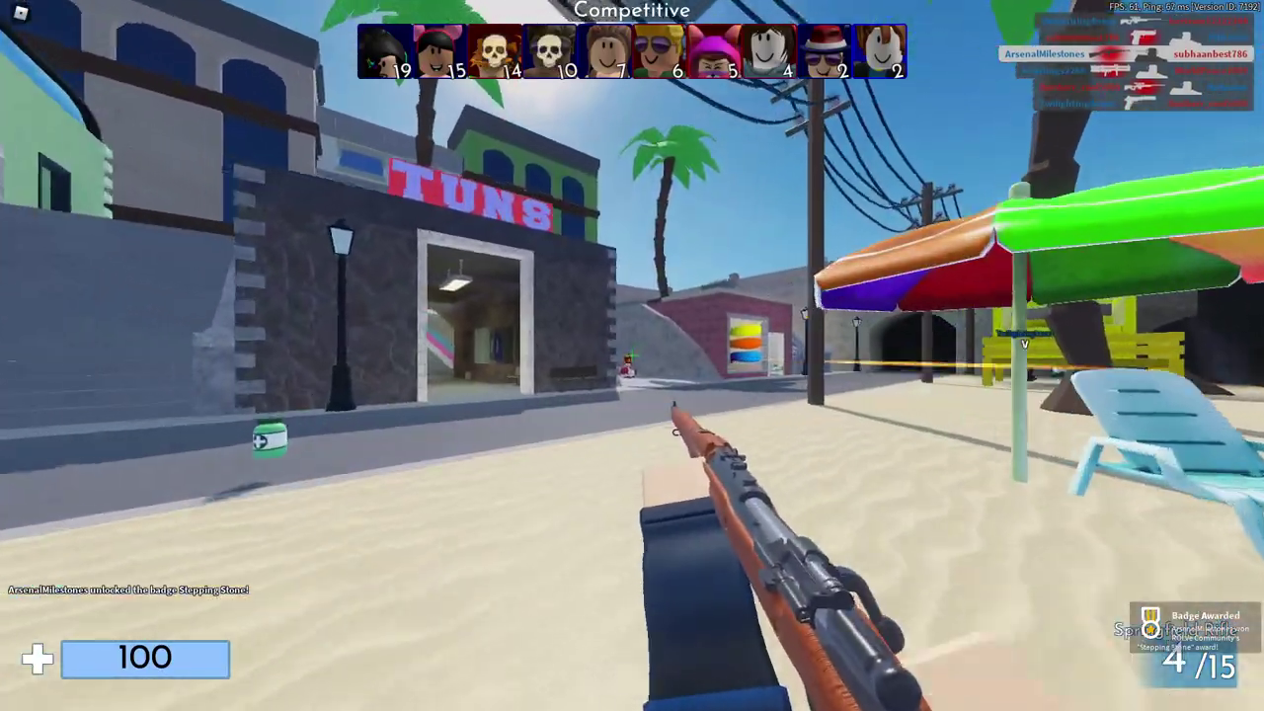
left_click(632, 355)
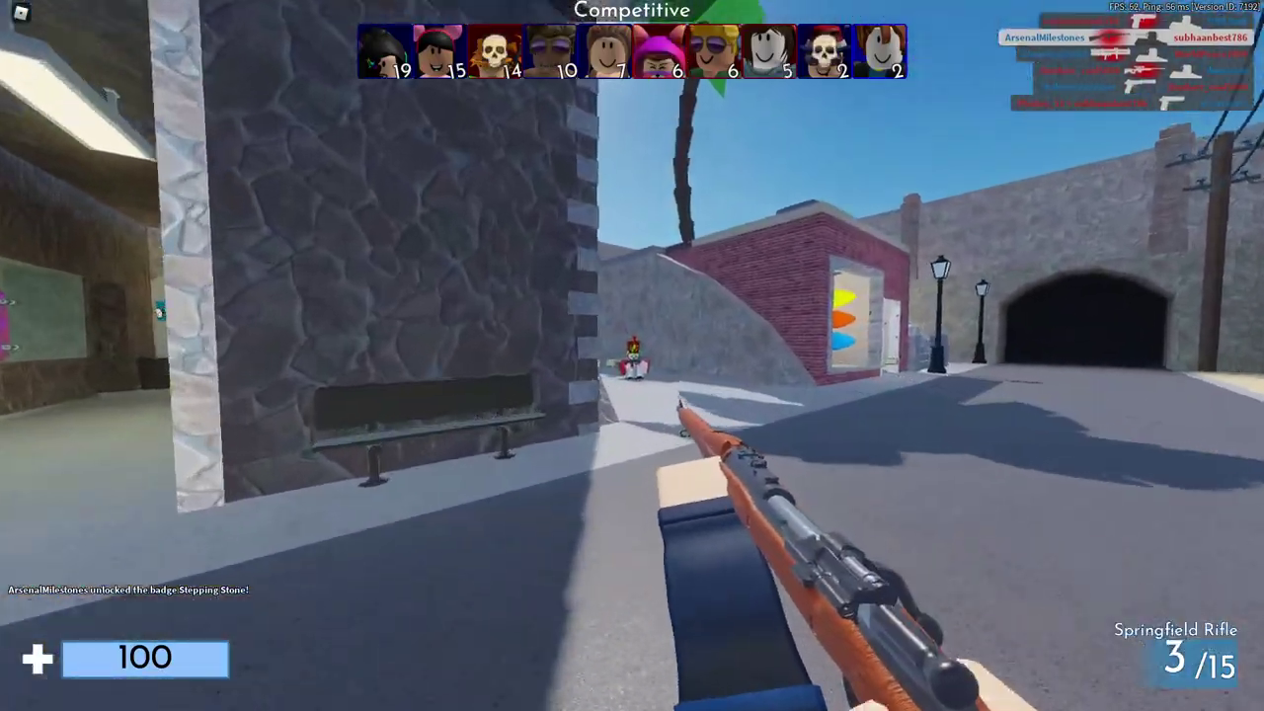
left_click(632, 355)
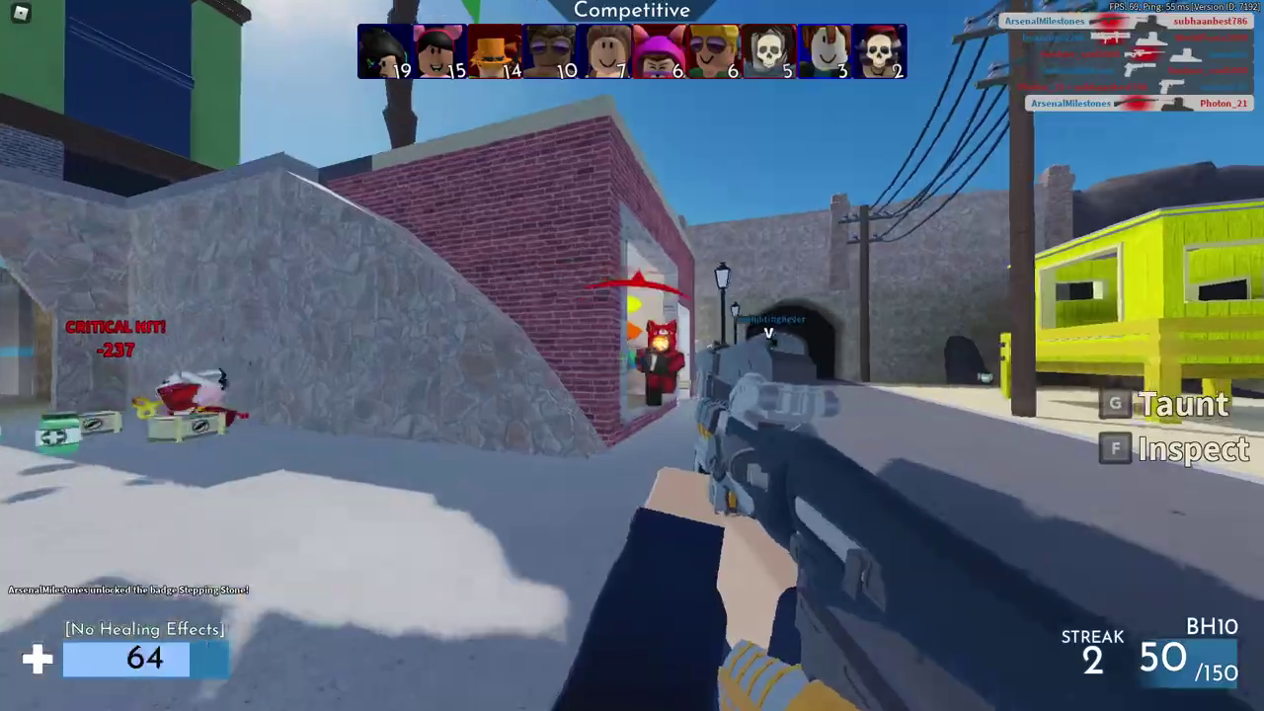
left_click(632, 356)
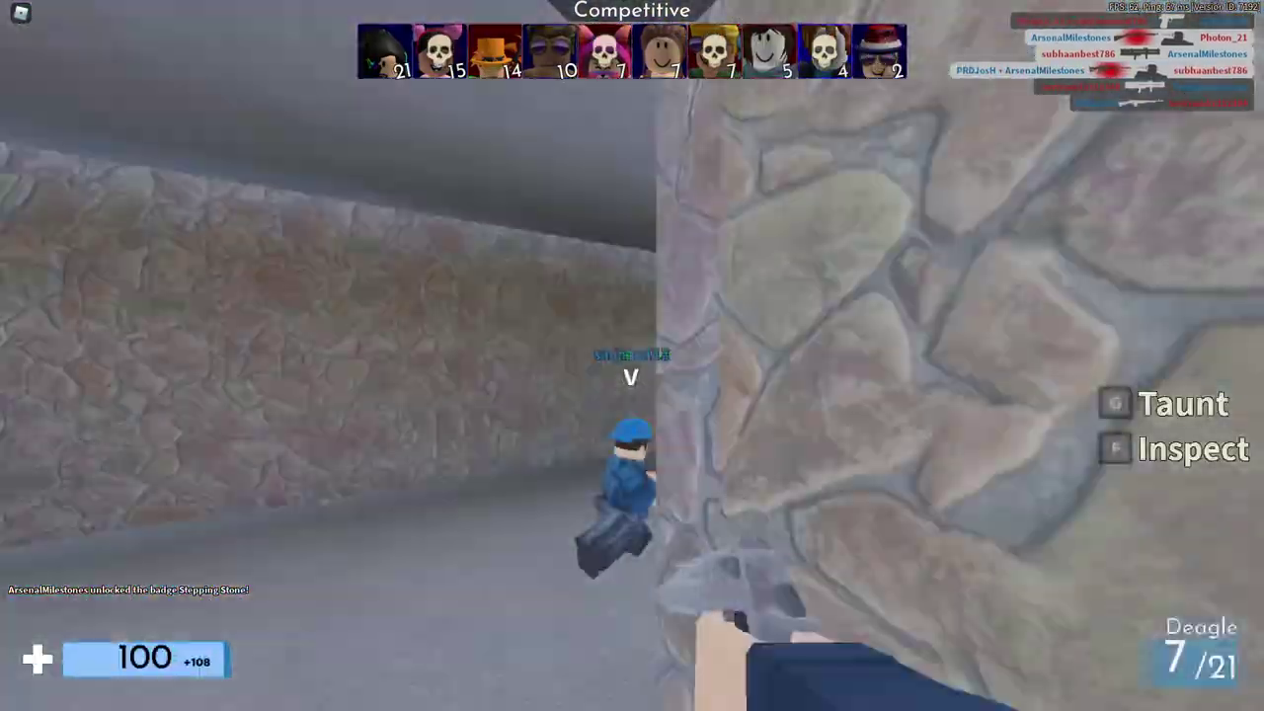
Step: Run with the dagger, then shoot the beach enemy with the Deagle and FMG-9
key("3")
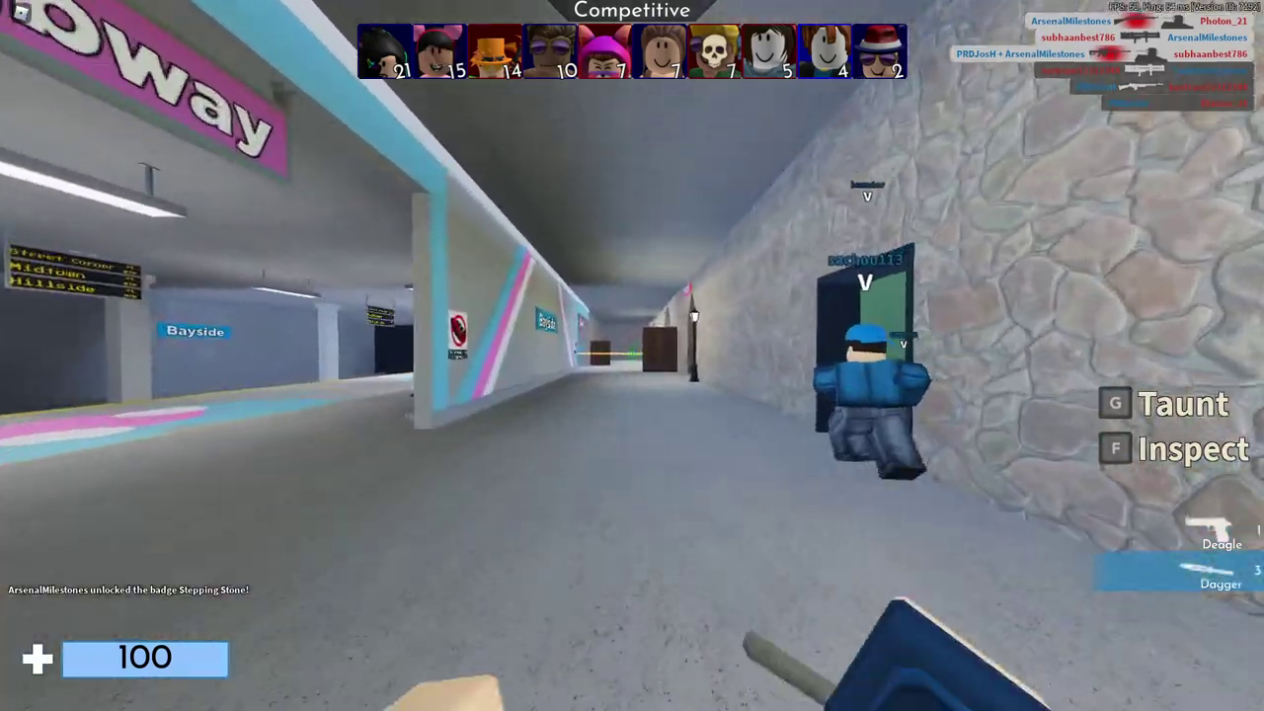
key("1")
key("3")
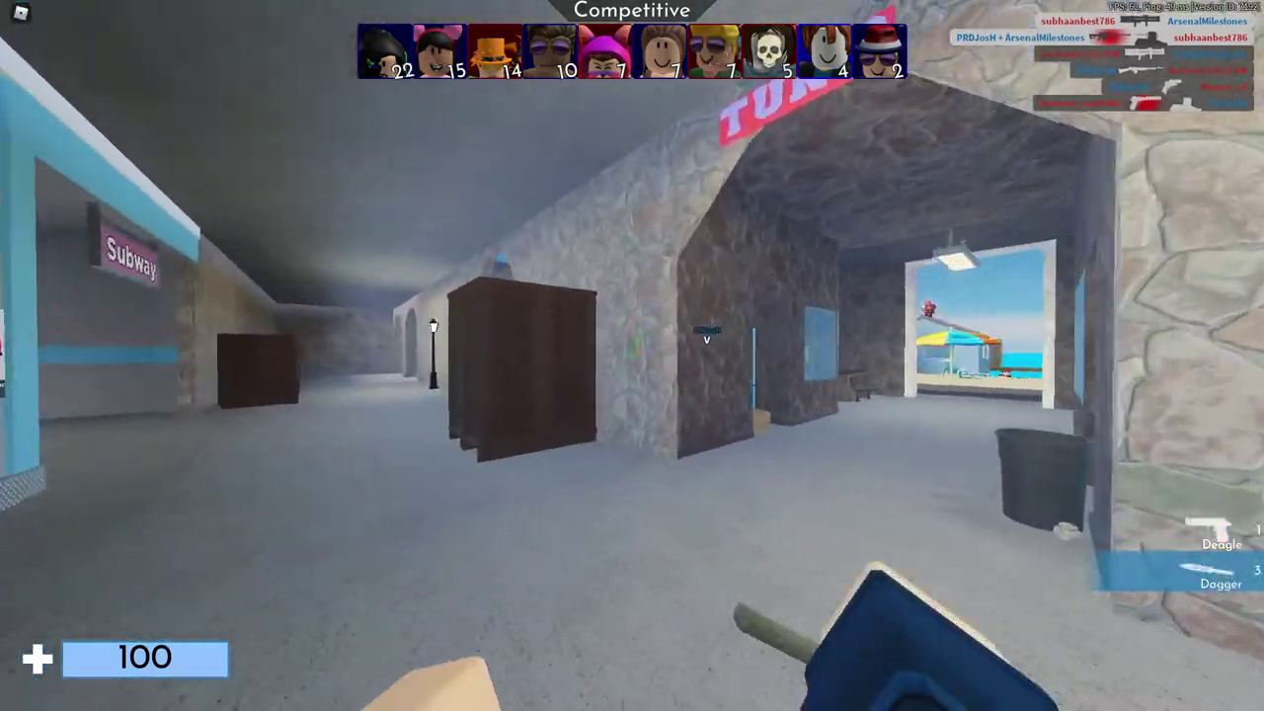
key("1")
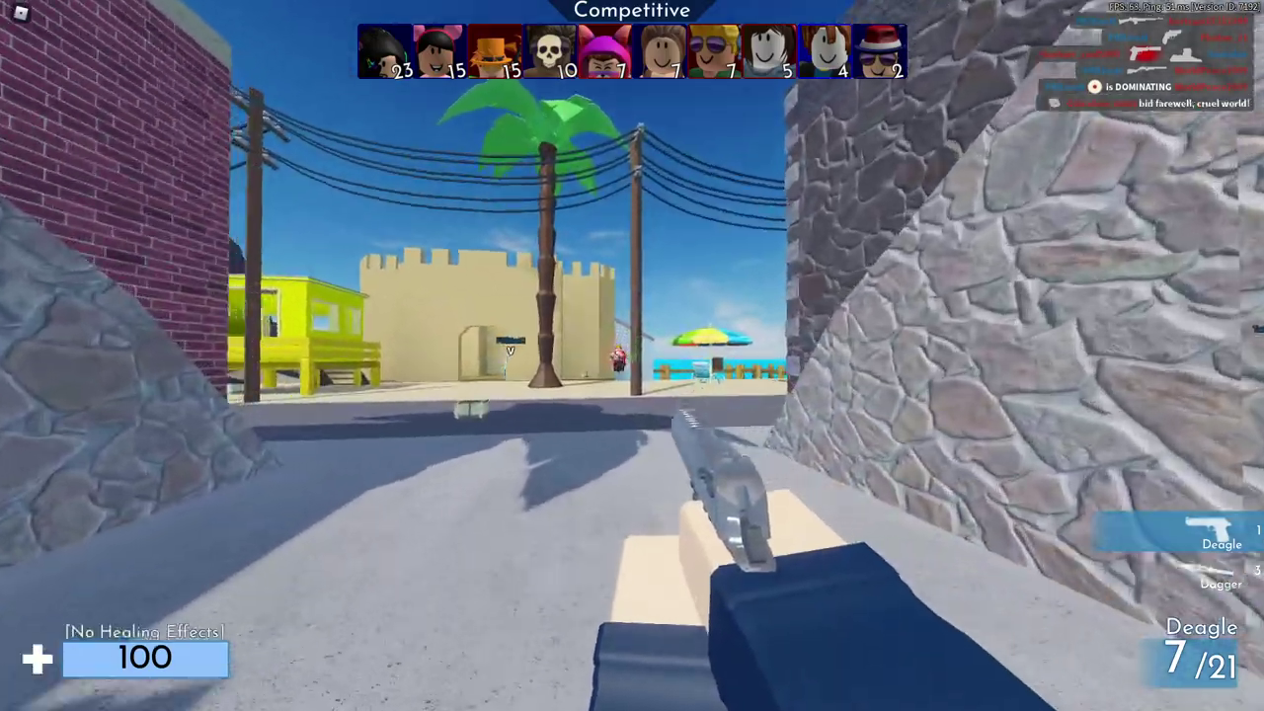
left_click(632, 355)
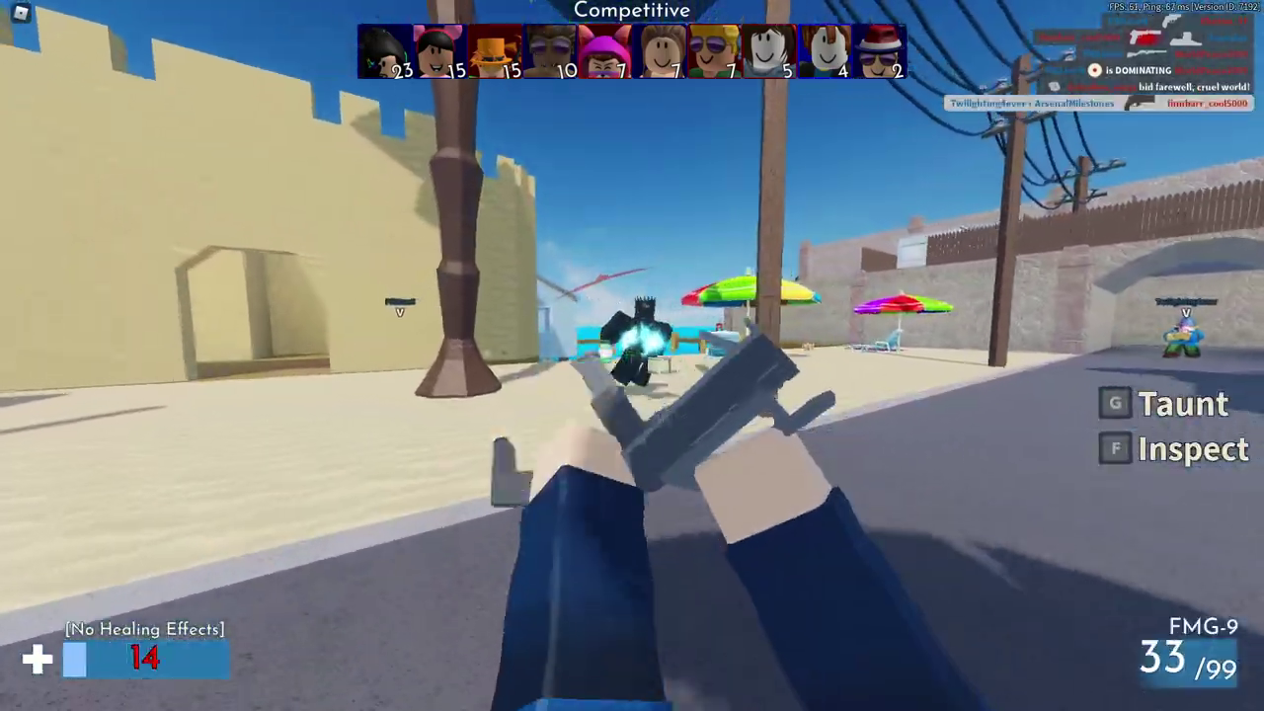
left_click(631, 355)
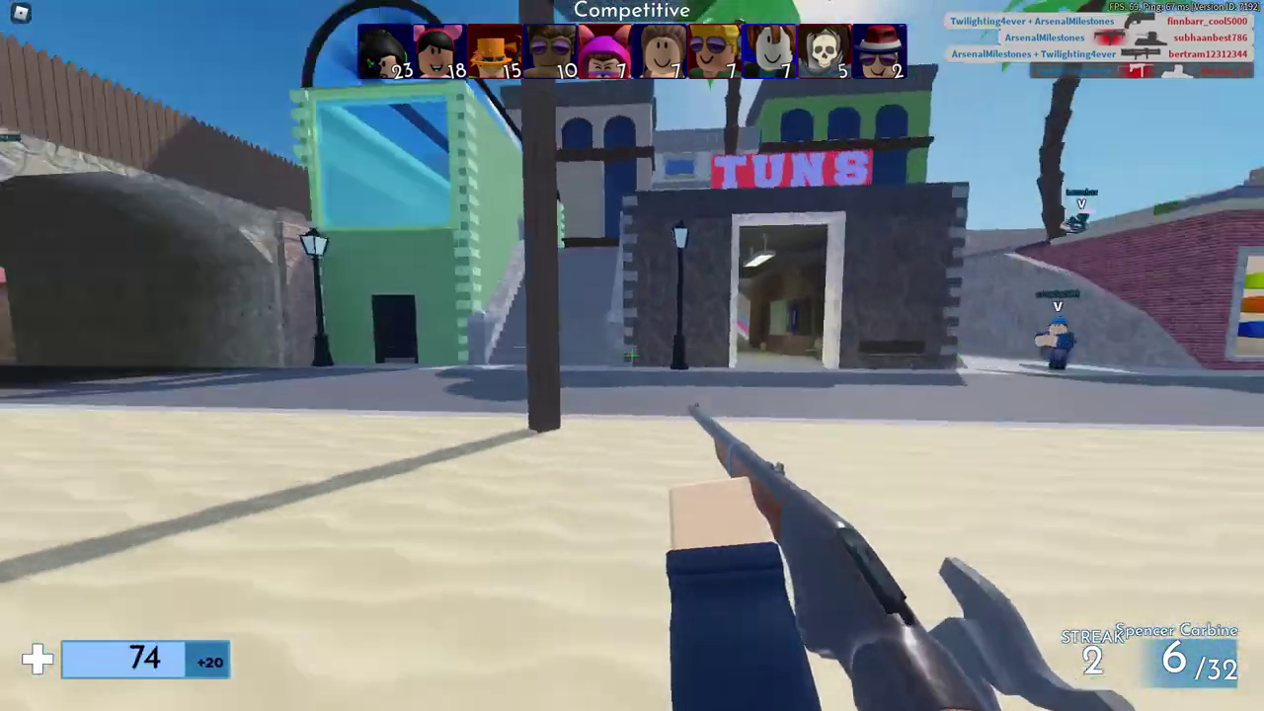
Step: Take kills at the doorway, tunnel and sandcastle with the Railgun, rifle and Nailgun
left_click(631, 355)
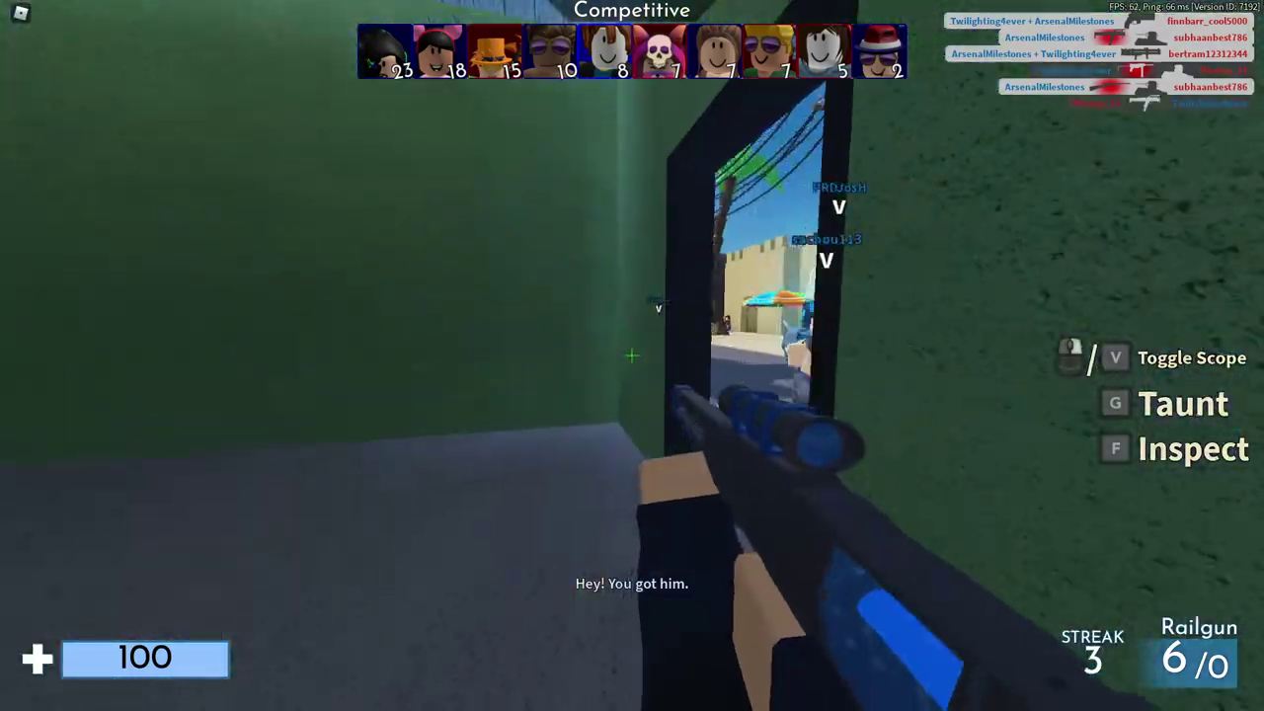
left_click(632, 356)
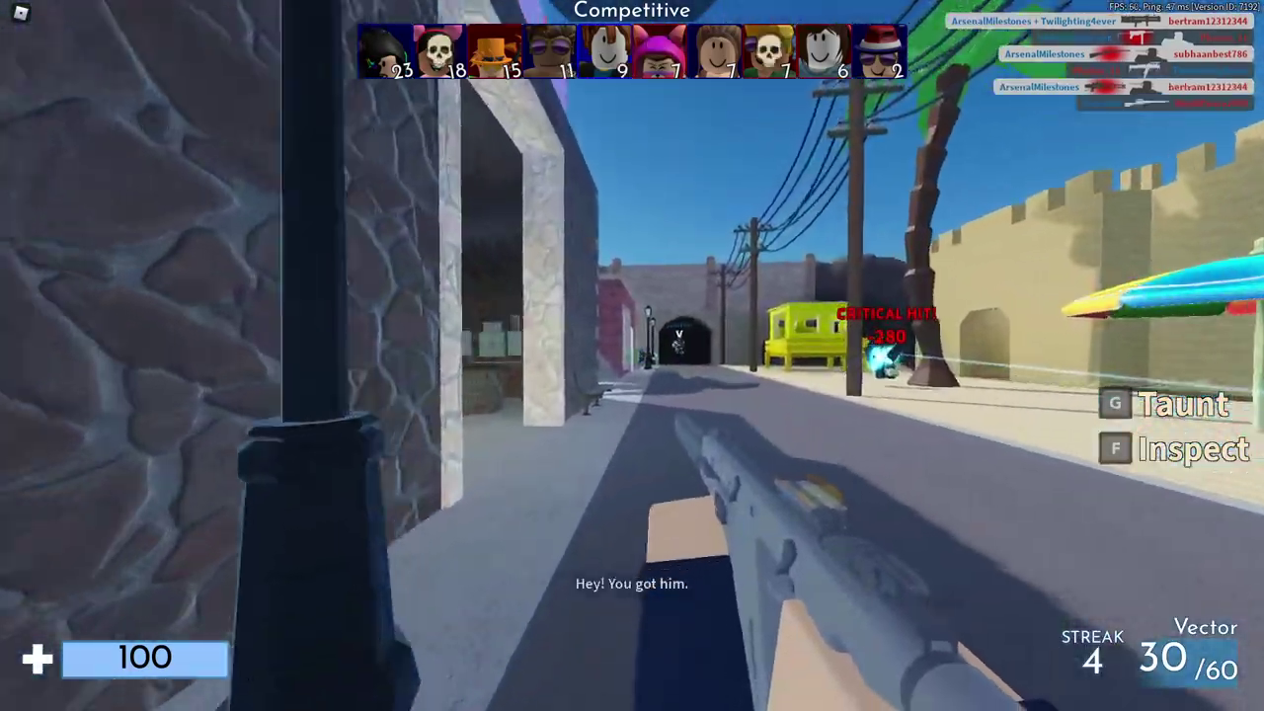
left_click(632, 356)
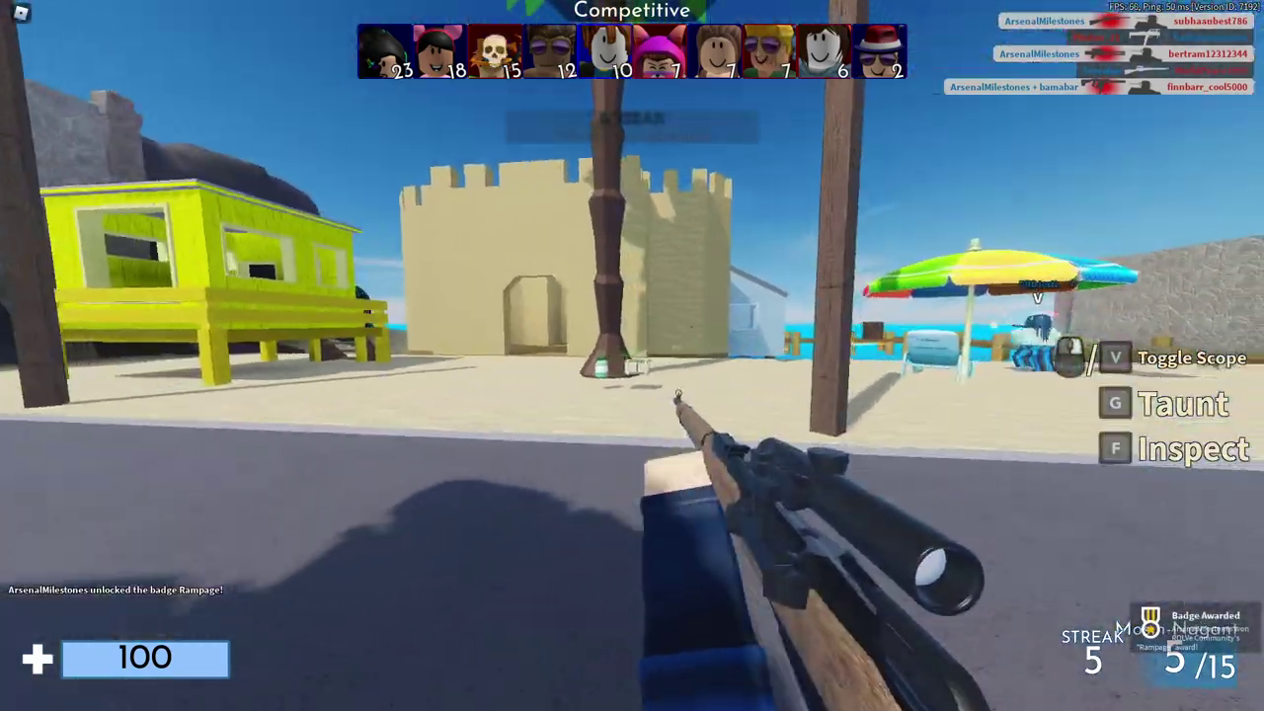
right_click(632, 355)
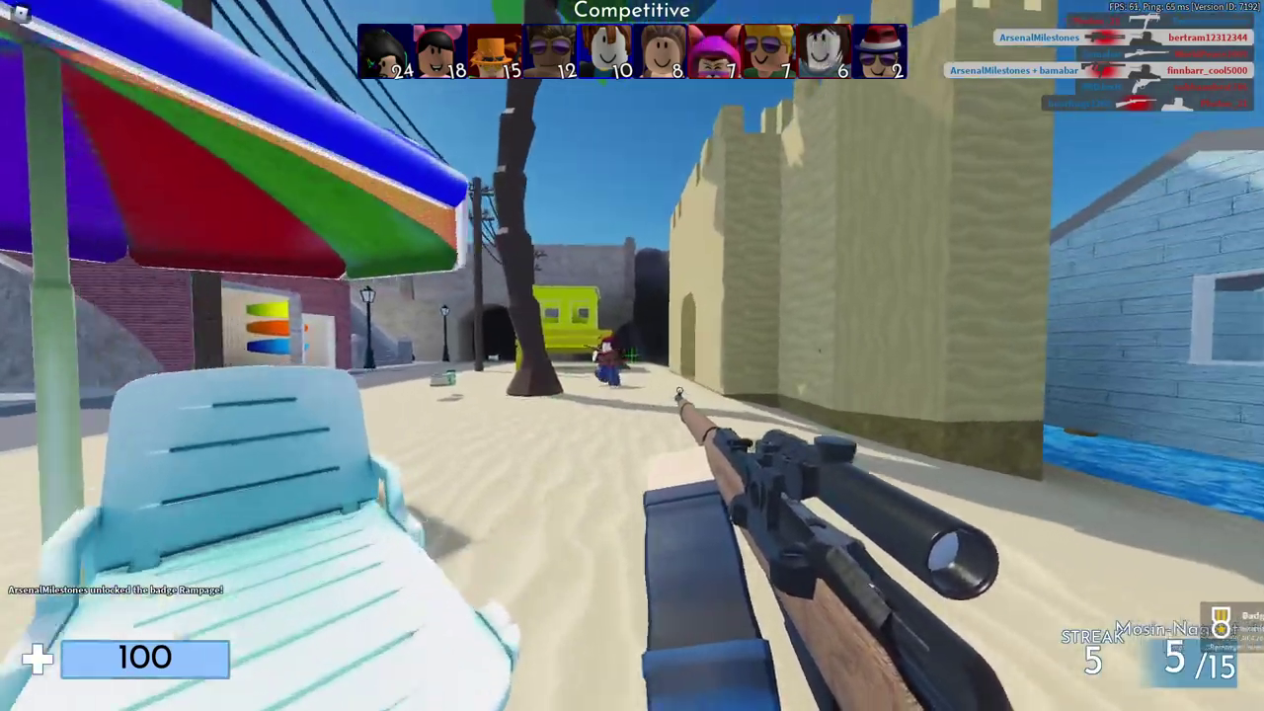
left_click(632, 355)
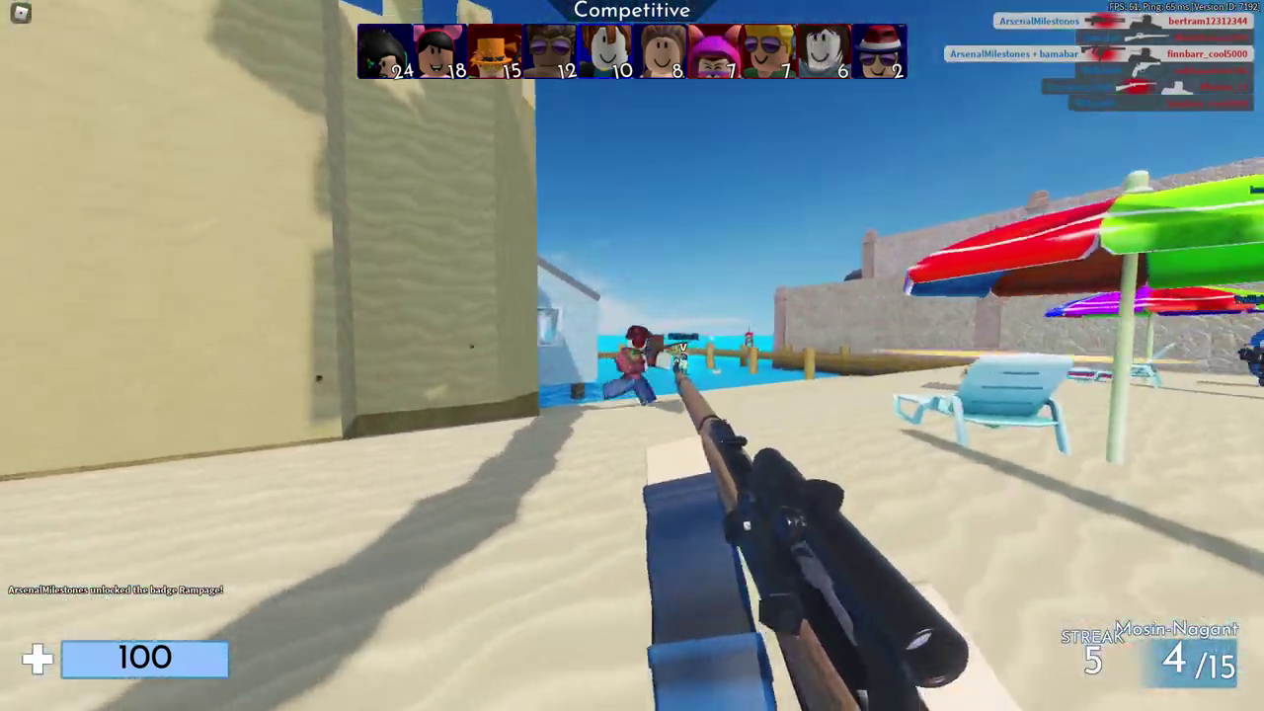
left_click(631, 355)
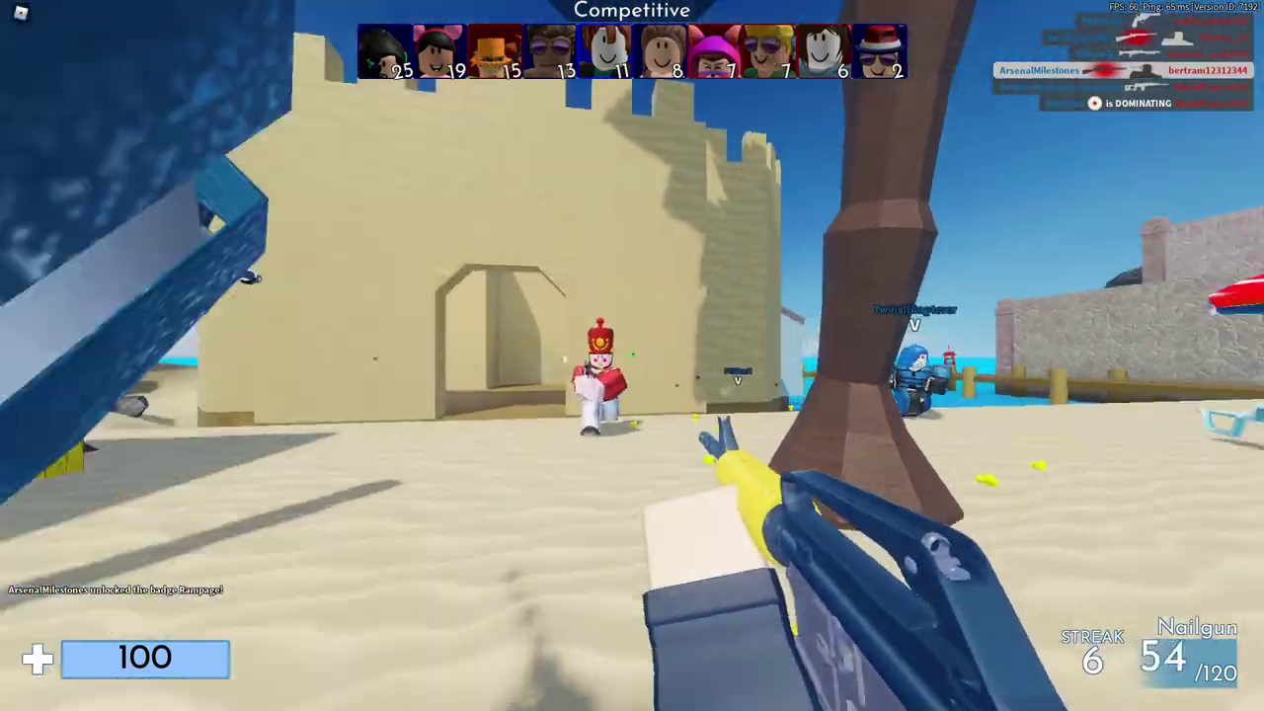
left_click(631, 355)
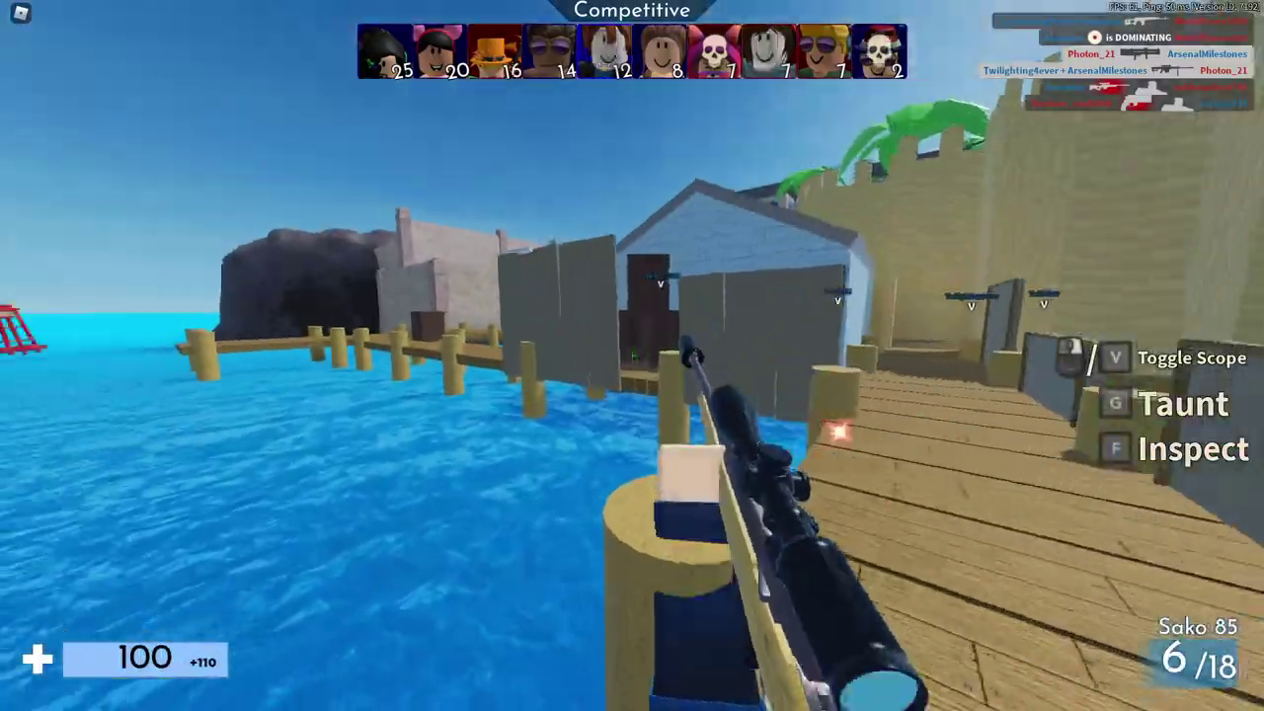
Step: After respawning, fire the Sako 85 and swim out from under the dock
key("3")
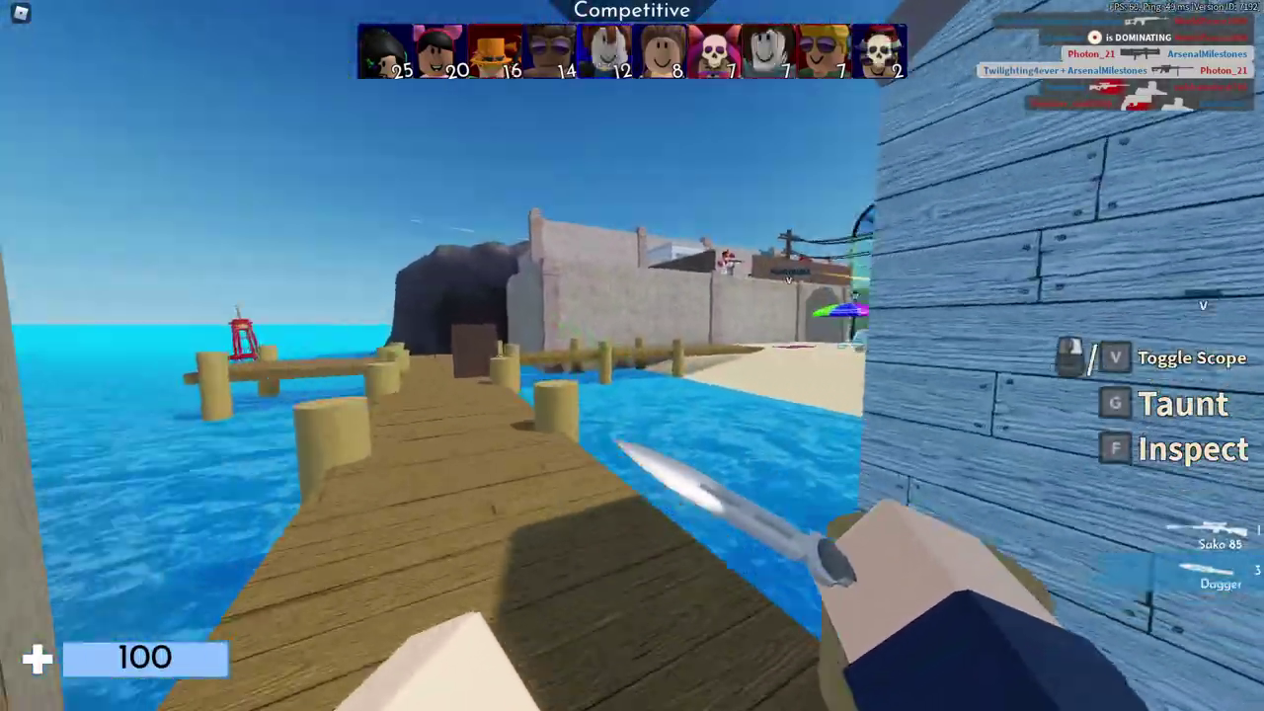
key("1")
left_click(632, 355)
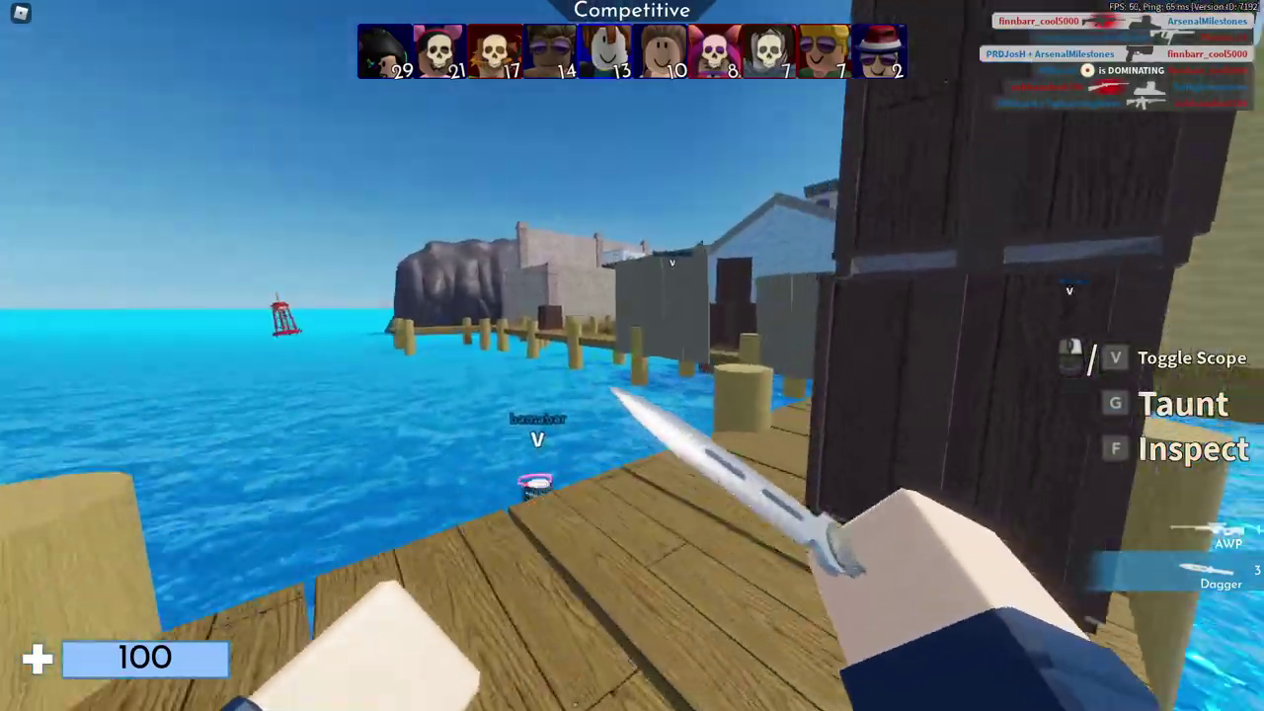
key("w")
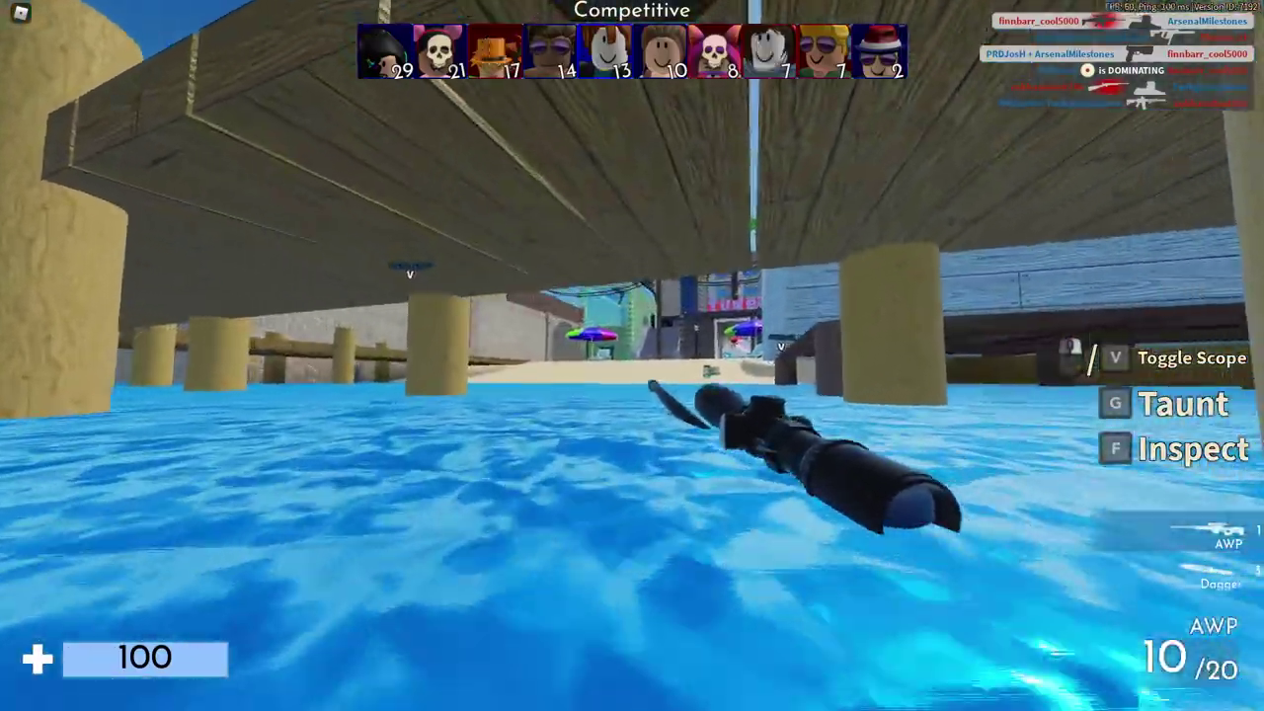
key("w")
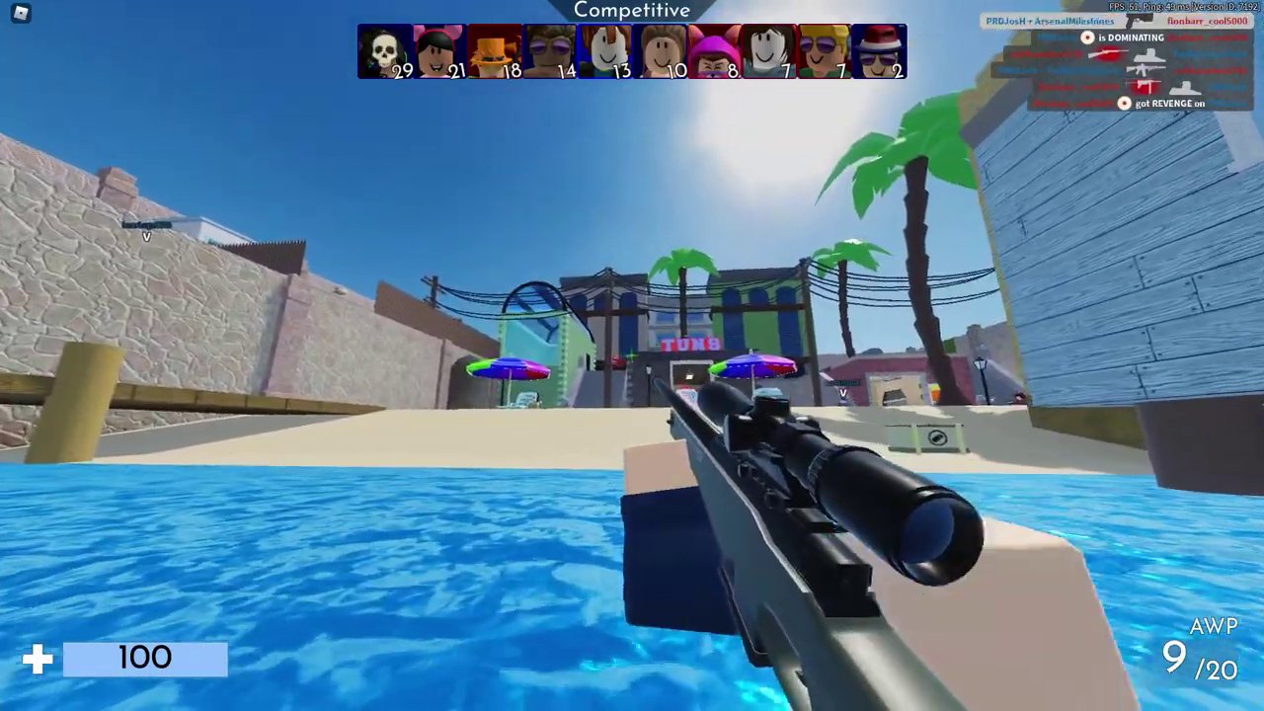
Step: Scope in with the AWP and kill a distant enemy with a headshot
left_click(631, 355)
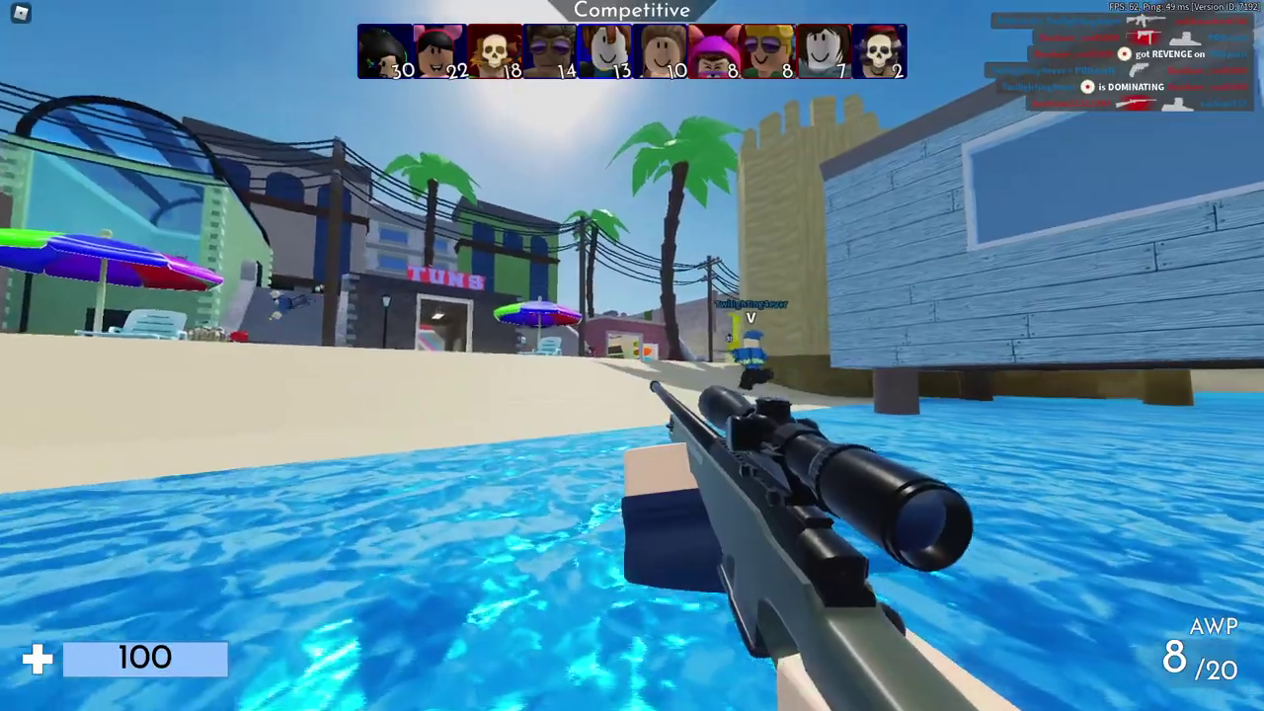
right_click(631, 356)
left_click(631, 355)
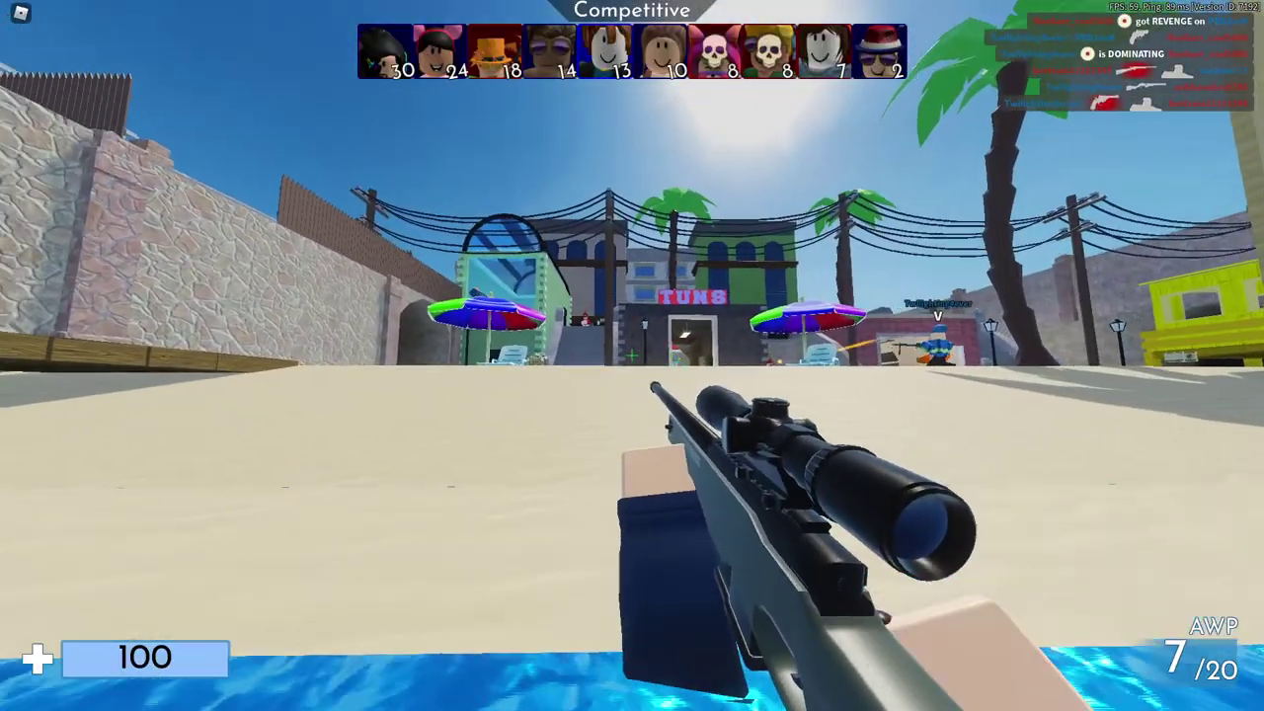
right_click(631, 355)
left_click(632, 355)
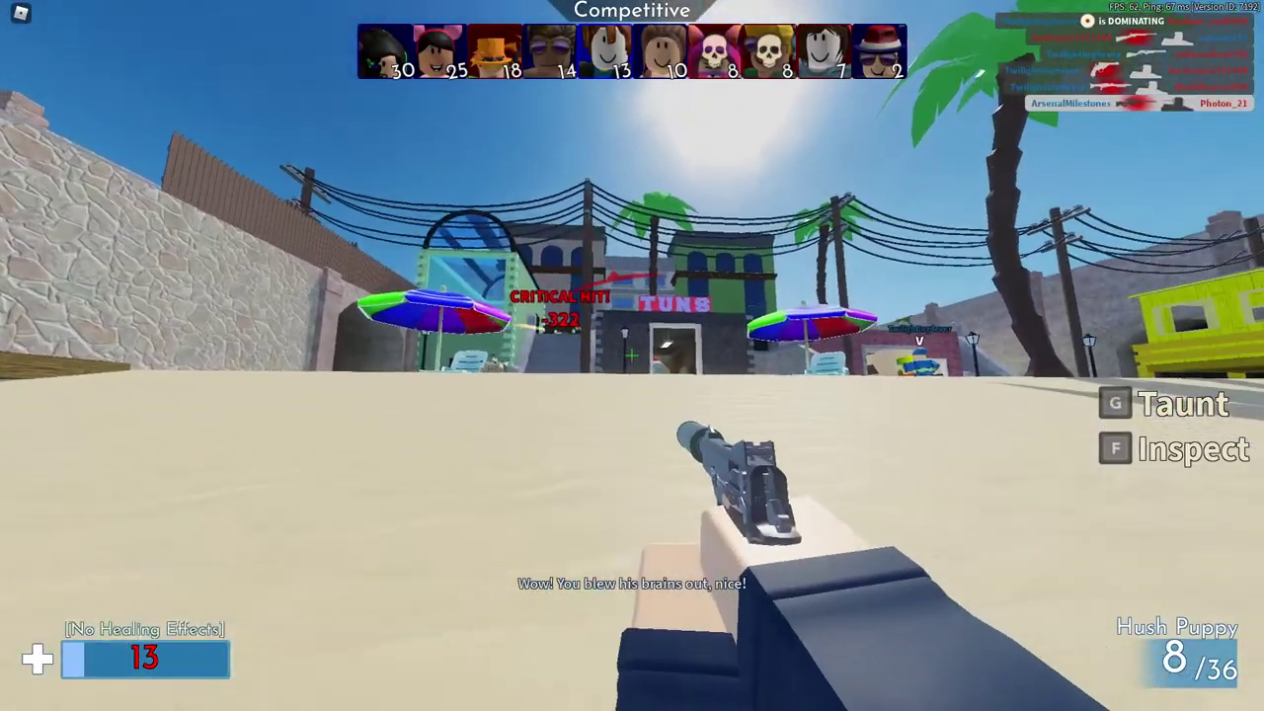
Step: Push to the TUNS building and shoot doorway enemies with the Handcannon
key("w")
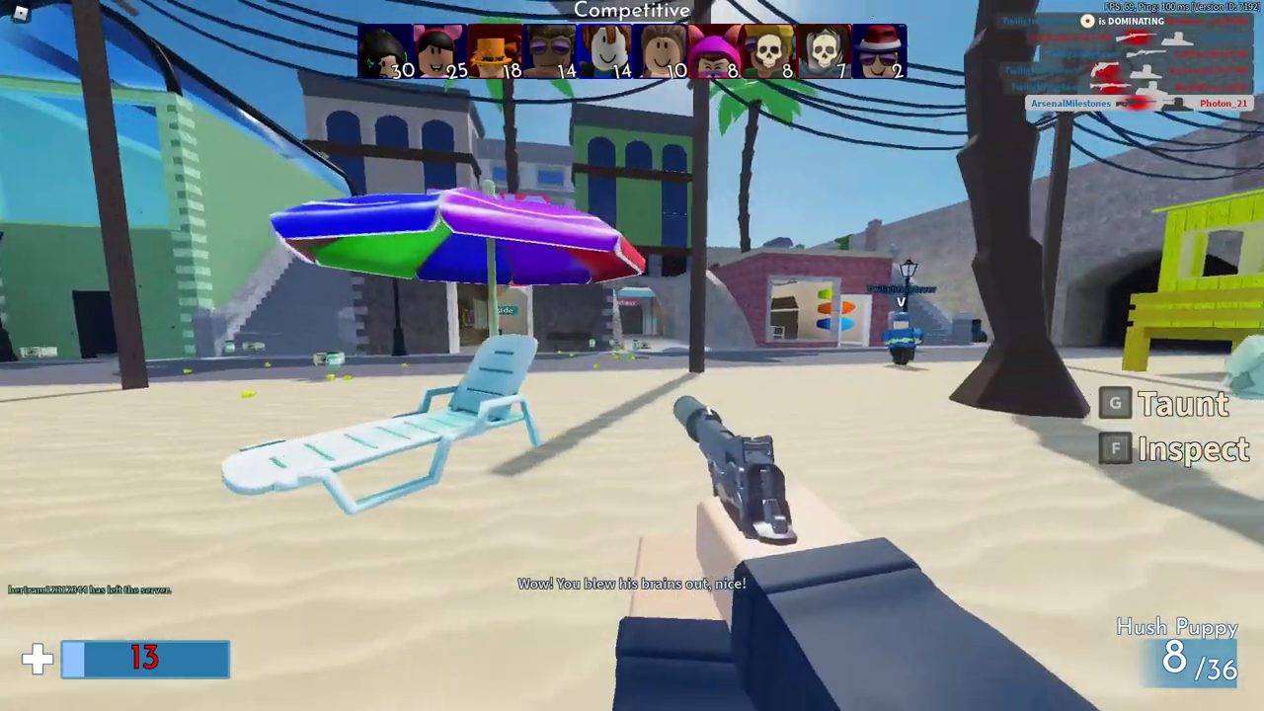
key("w")
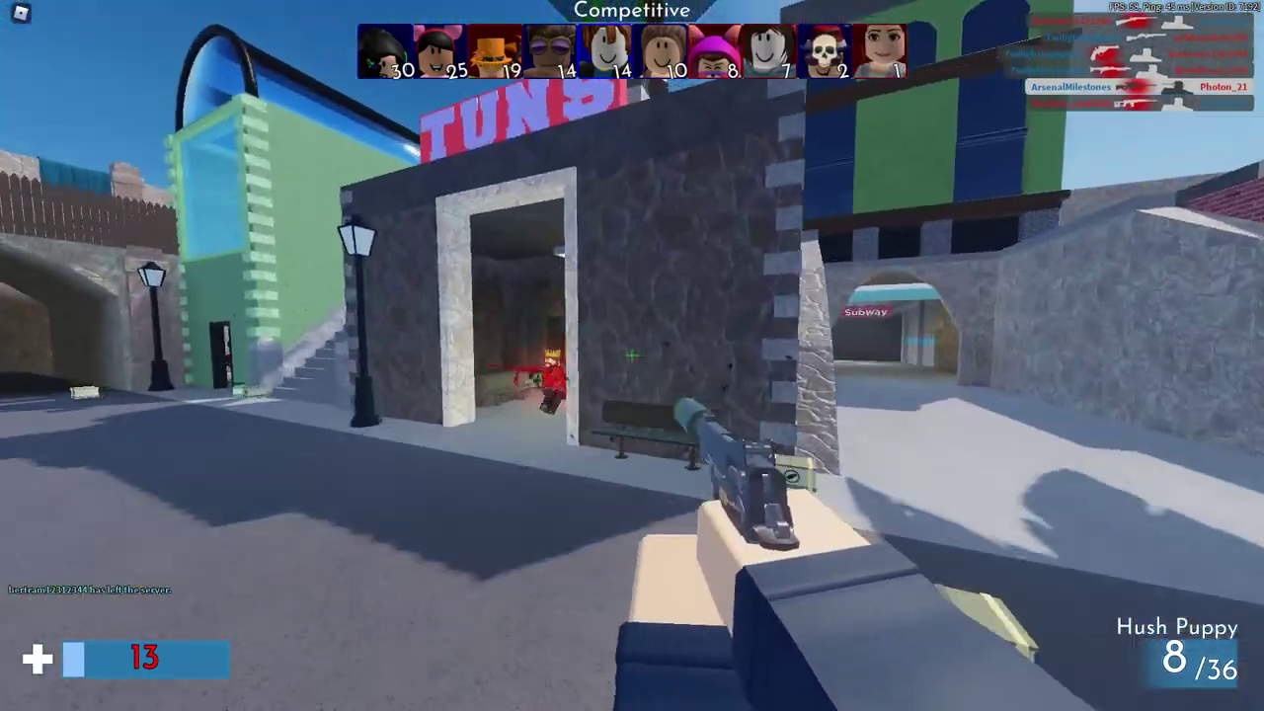
left_click(632, 356)
key("w")
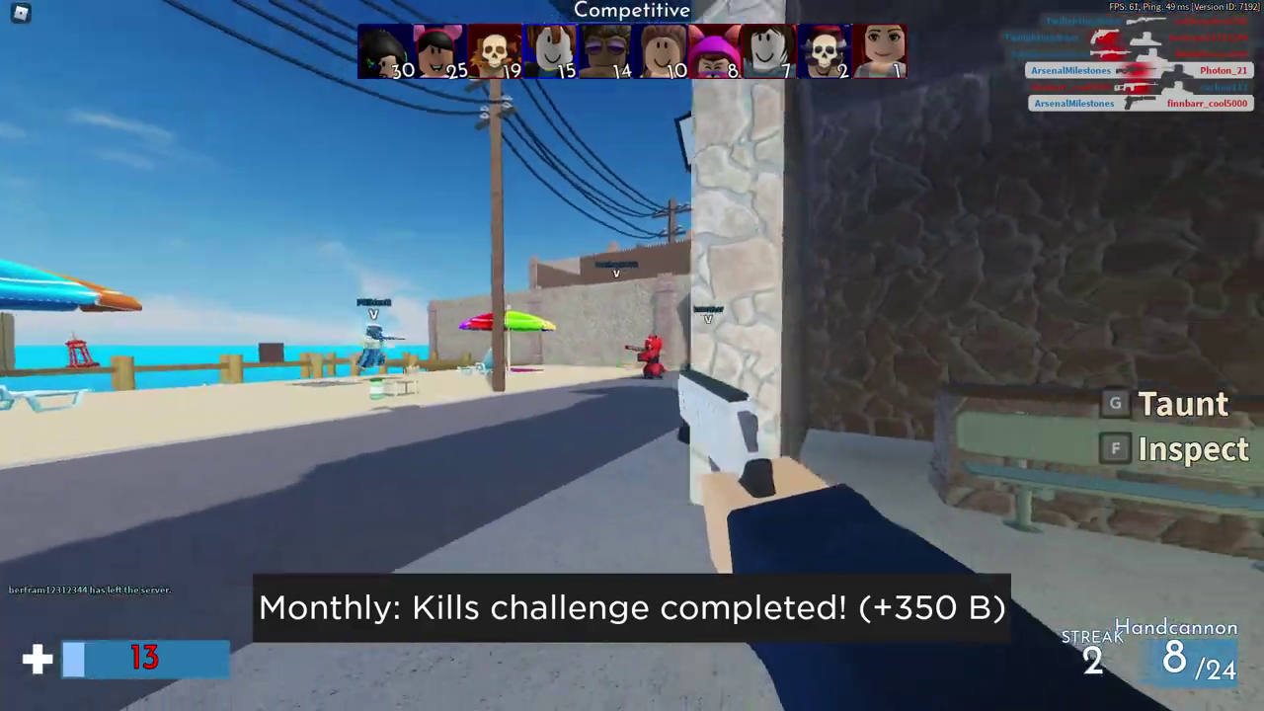
left_click(632, 355)
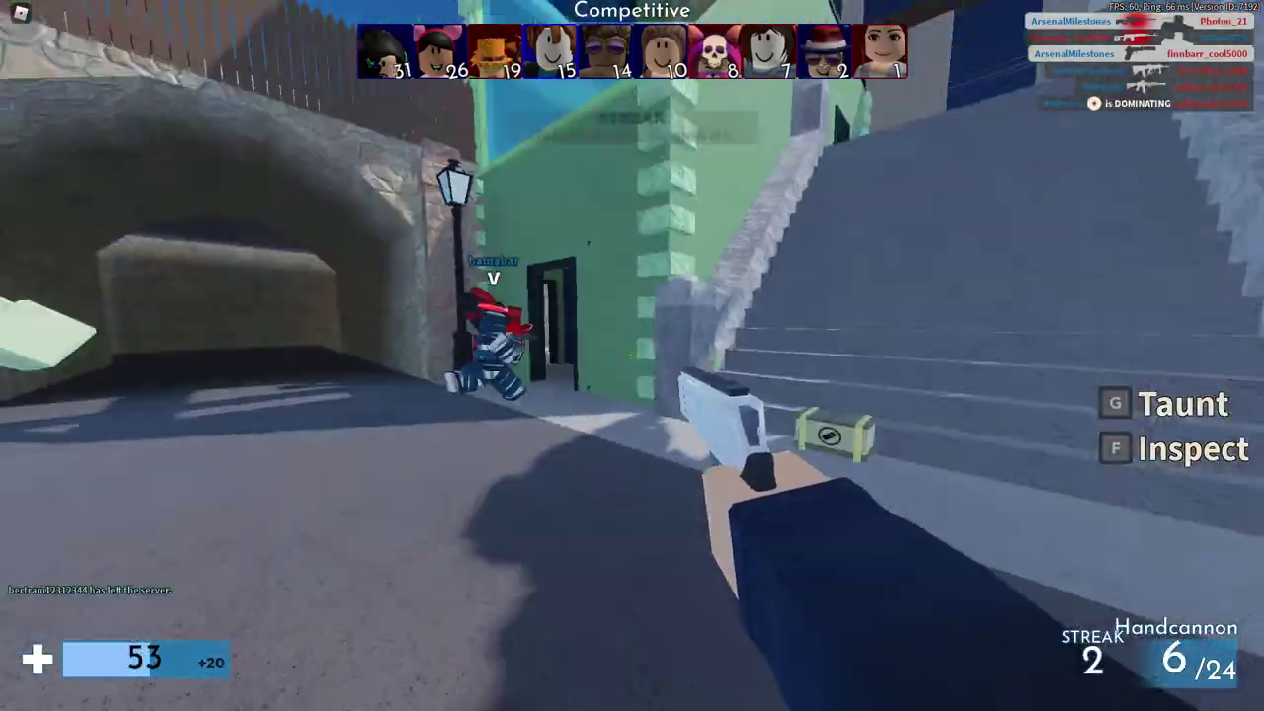
key("w")
left_click(631, 356)
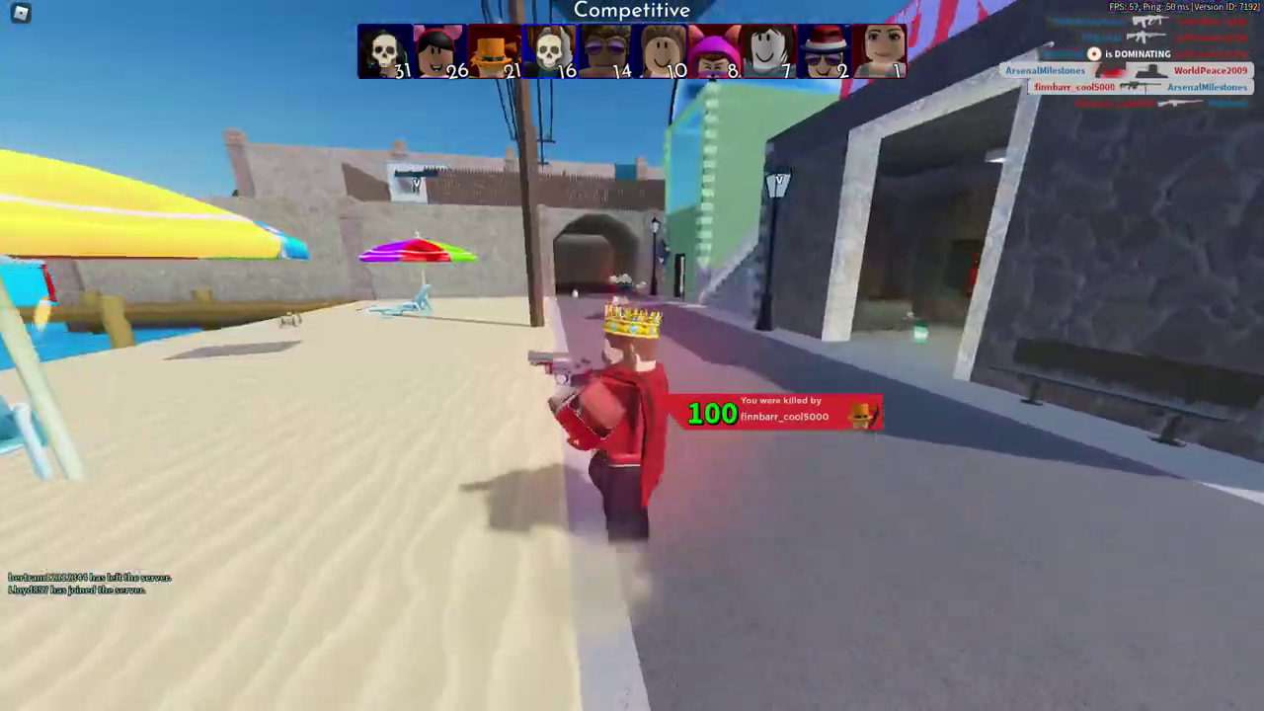
Step: Cross the balcony and street, then walk across the beach toward the house
key("w")
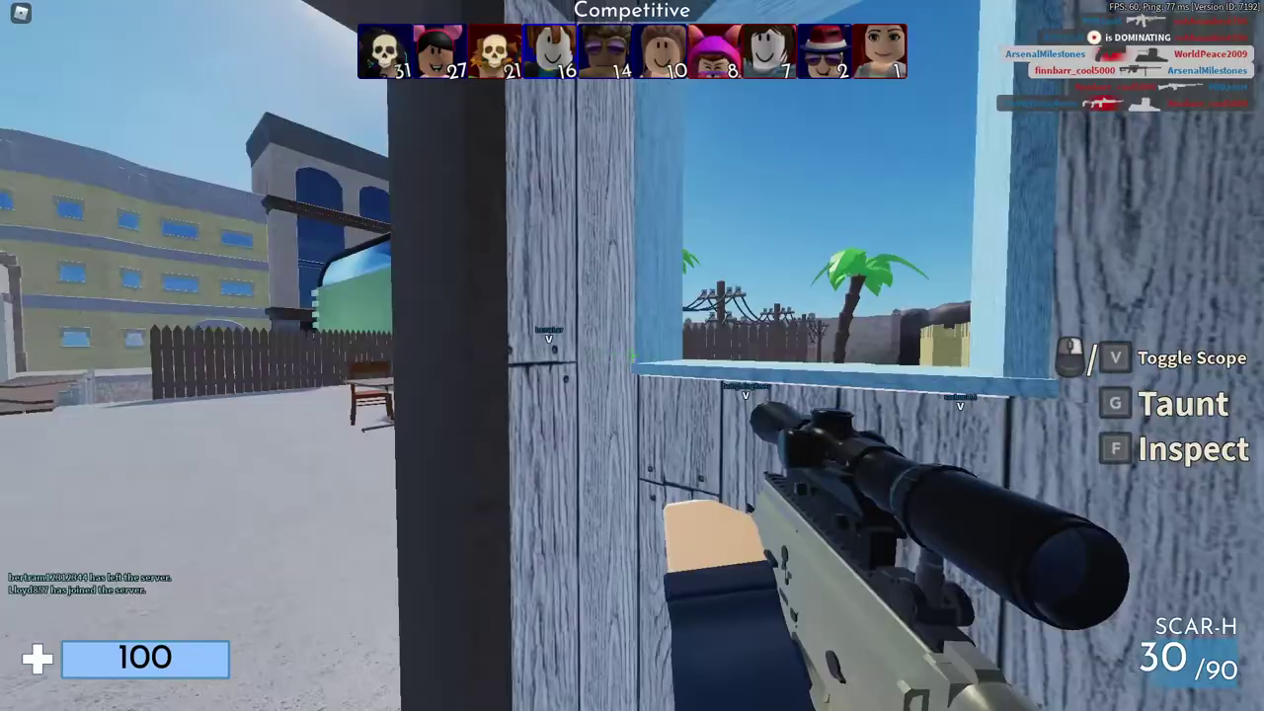
key("w")
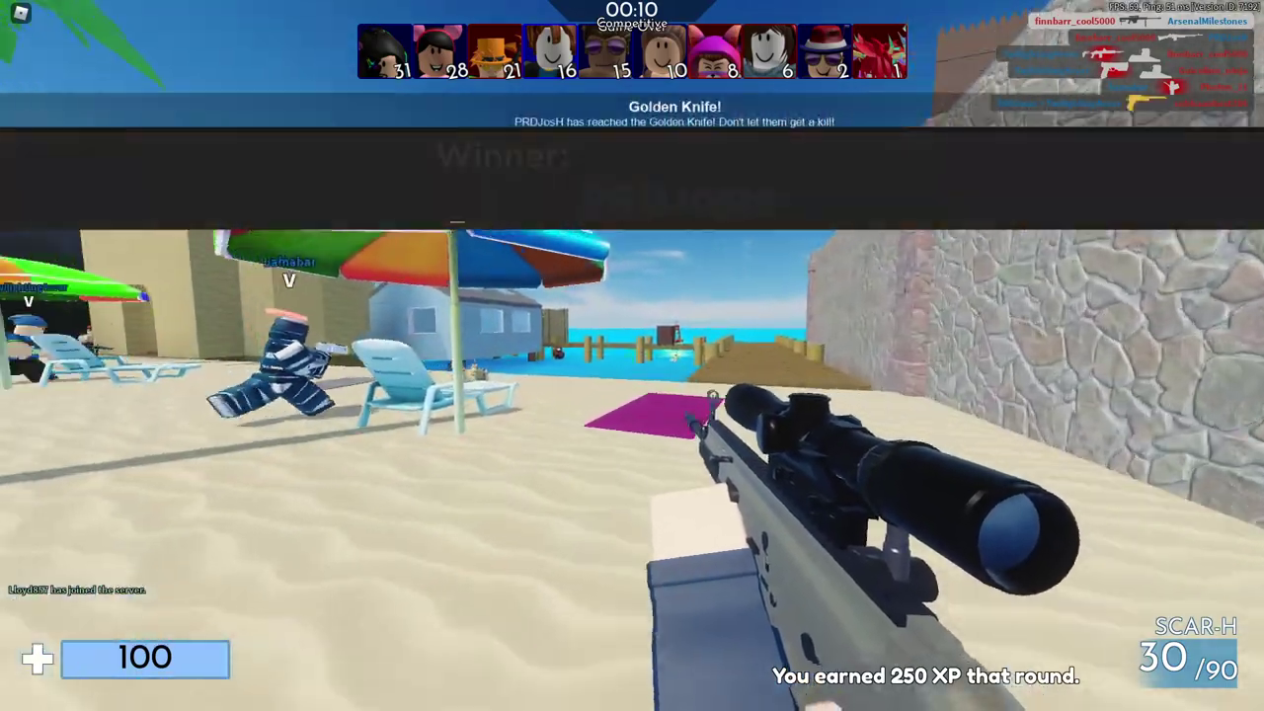
key("w")
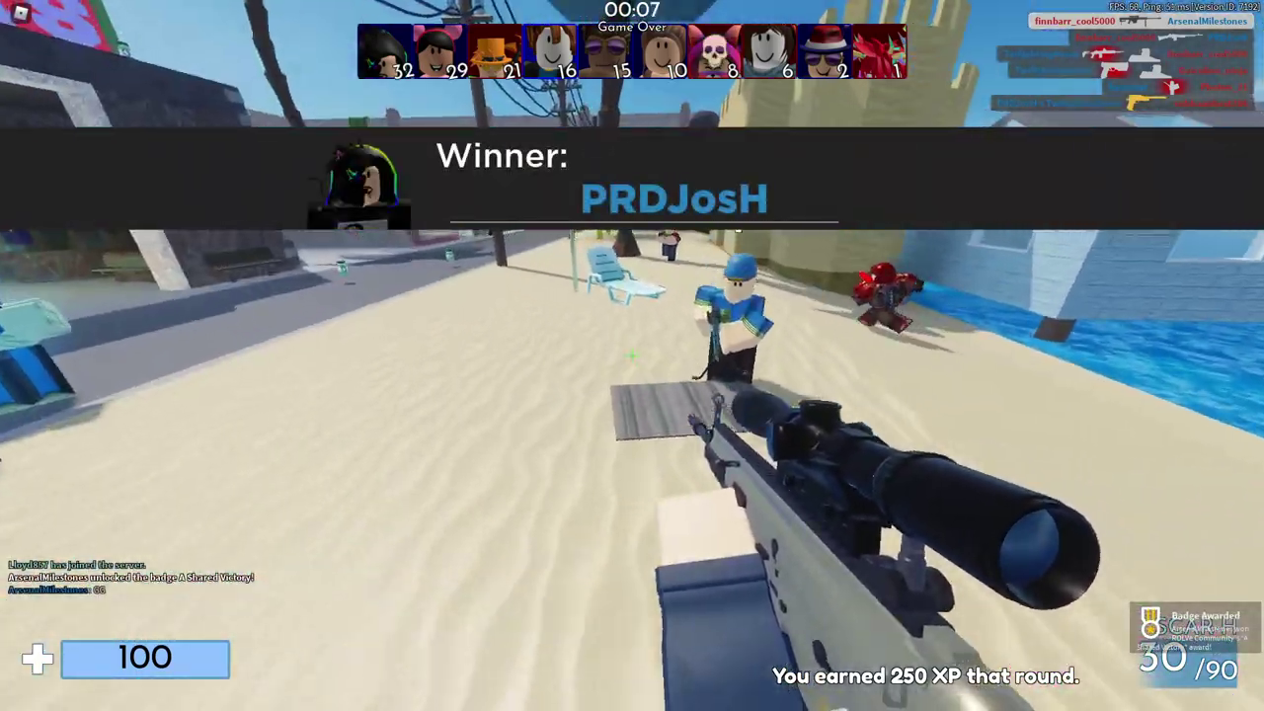
Step: Walk across the sand toward the stone wall, beach huts and street
key("w")
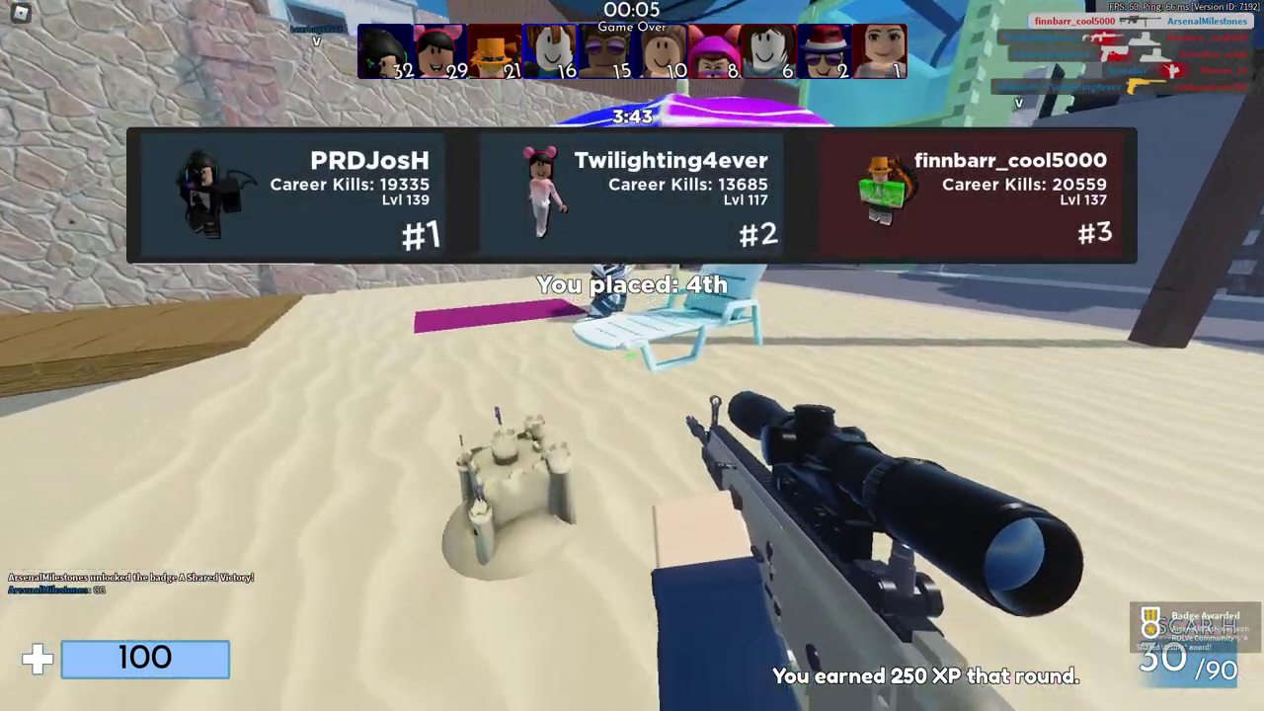
key("w")
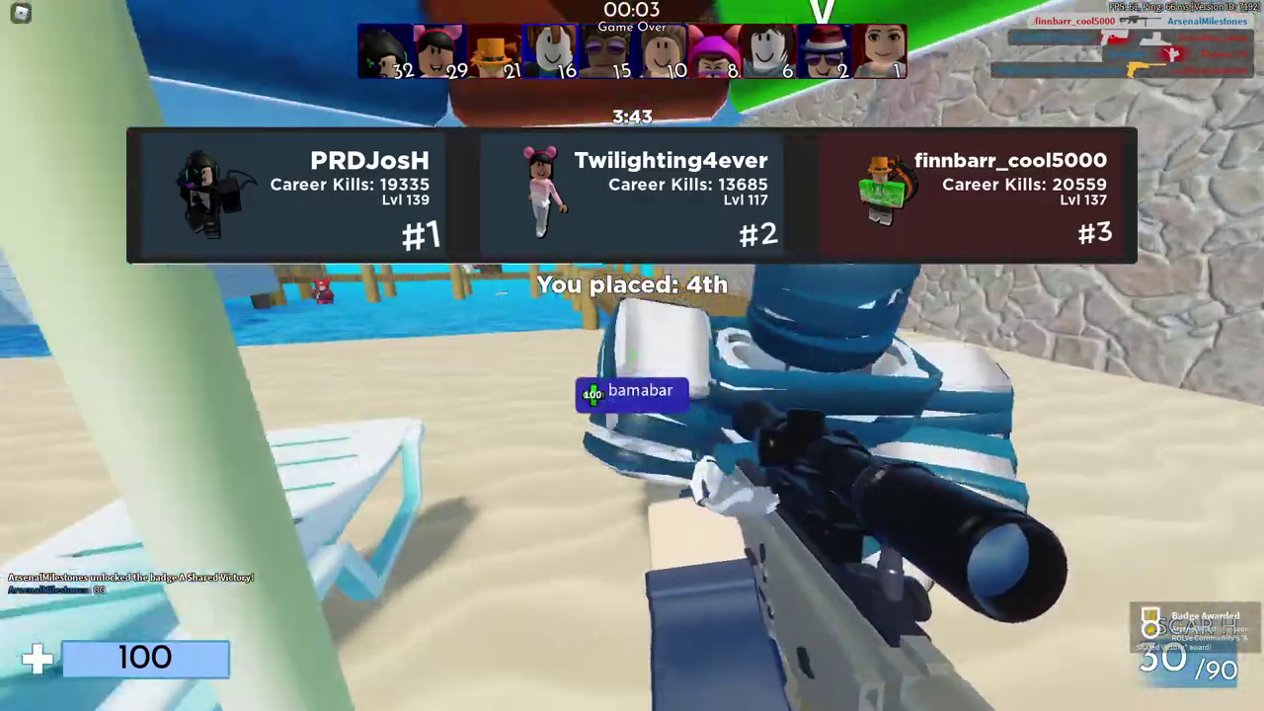
key("w")
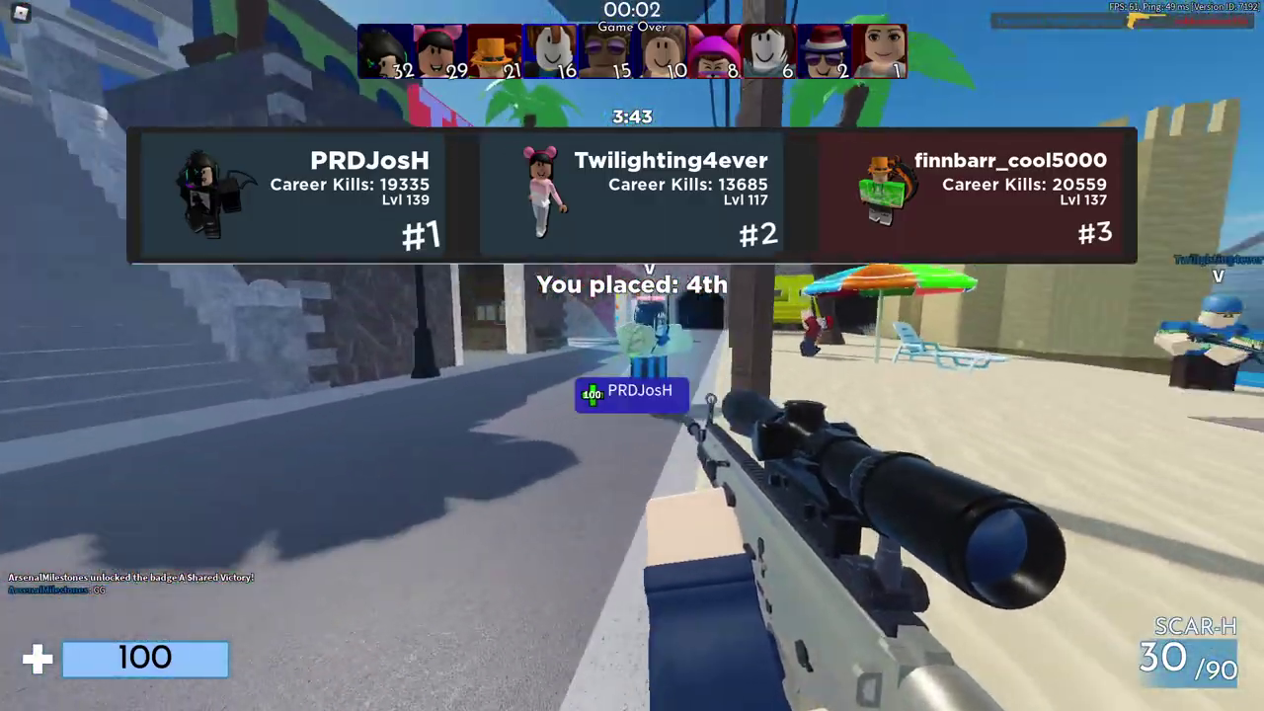
key("w")
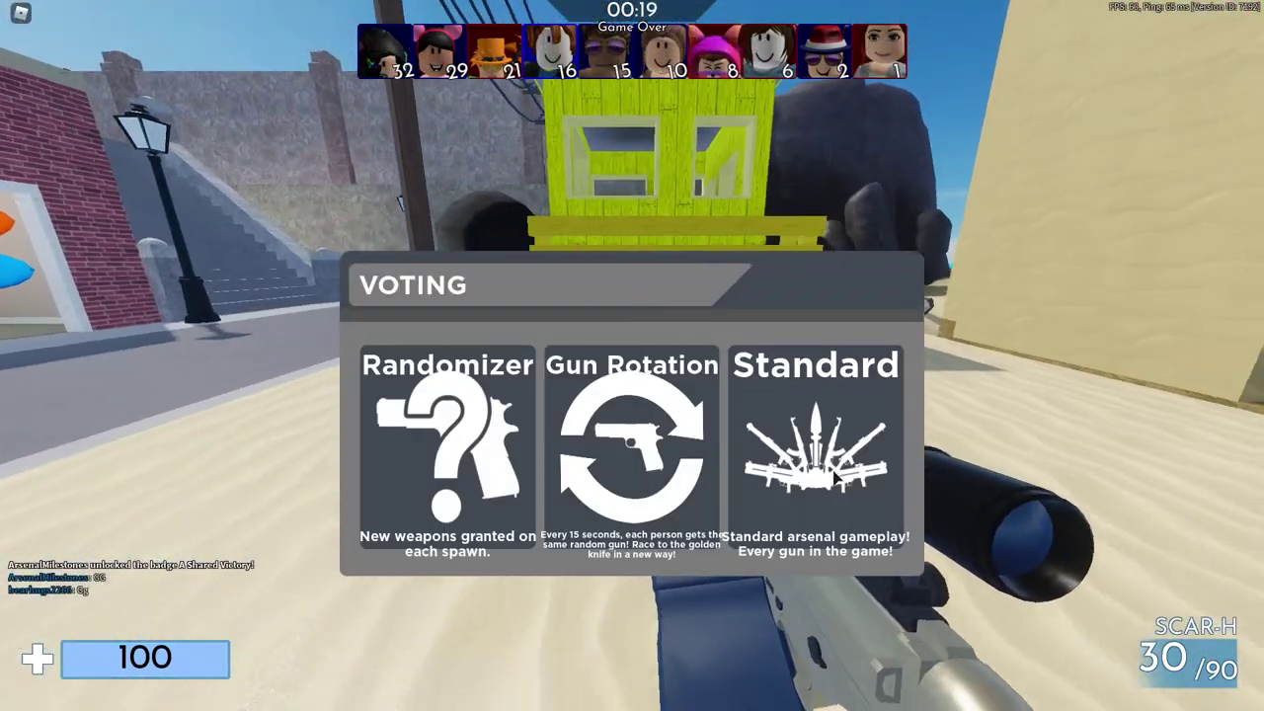
key("w")
Step: Roam the beach and street with the Dagger, then back away from the ammo box
key("3")
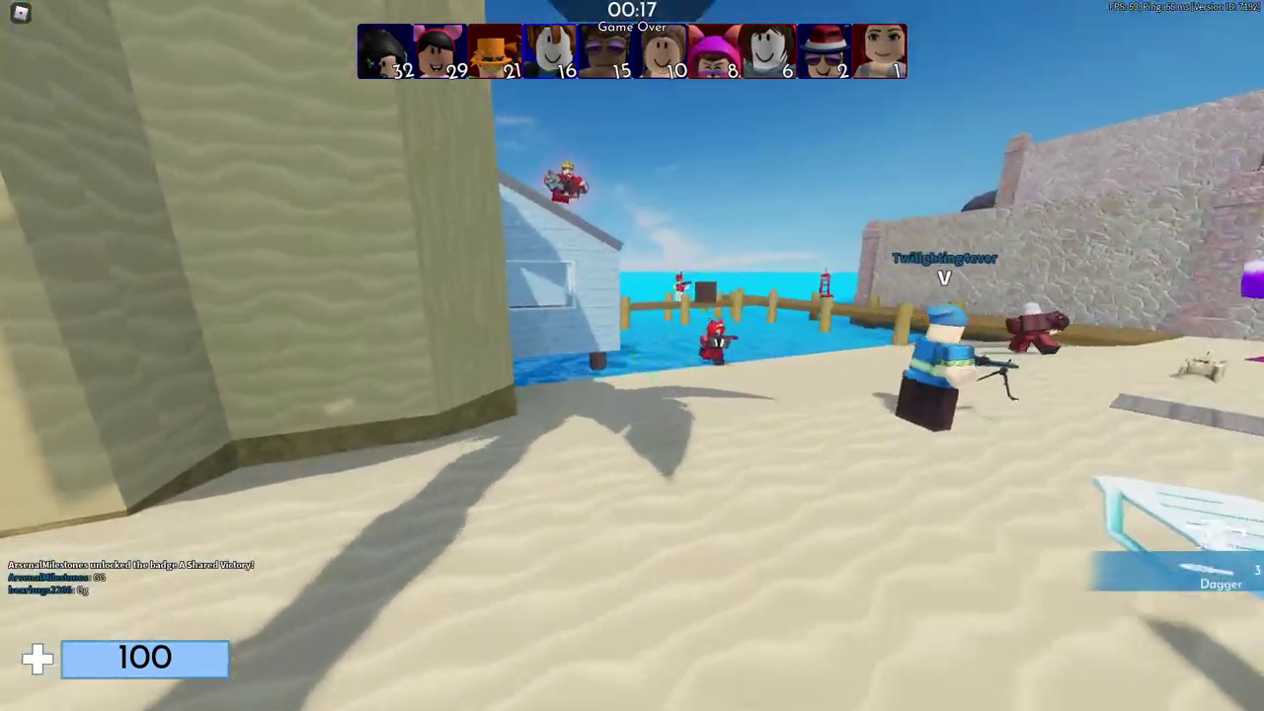
key("w")
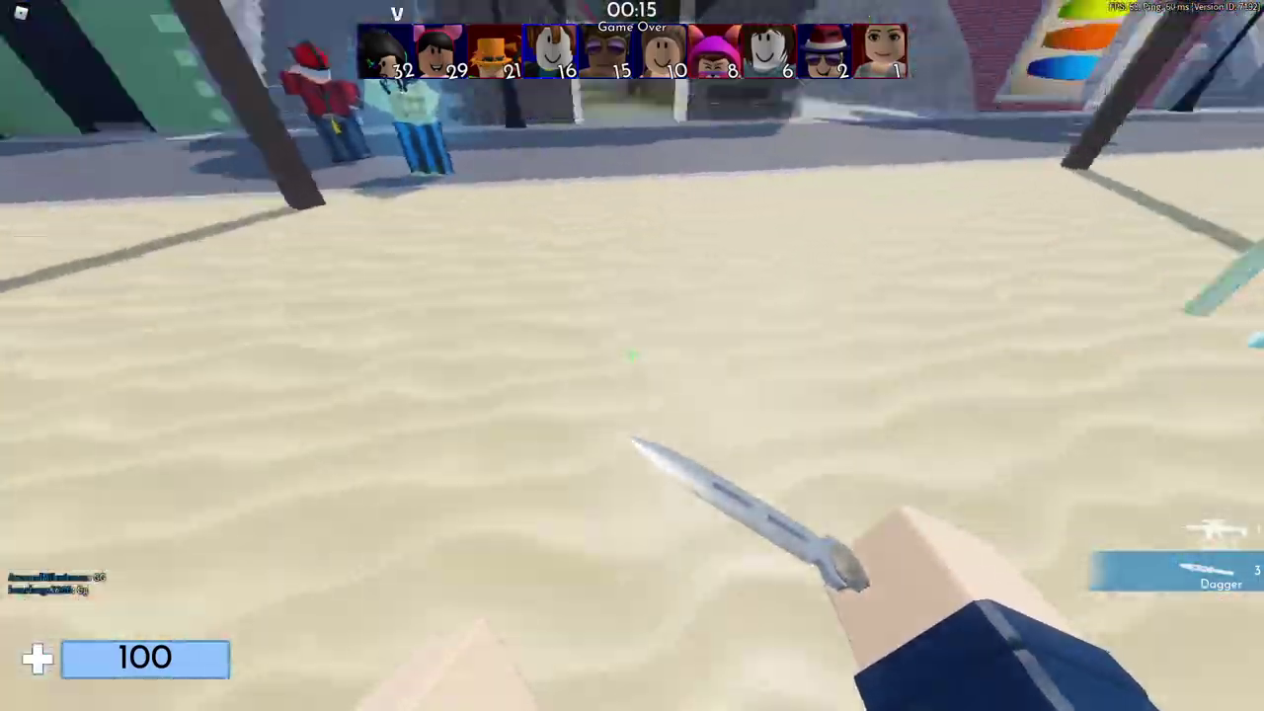
key("w")
key("w")
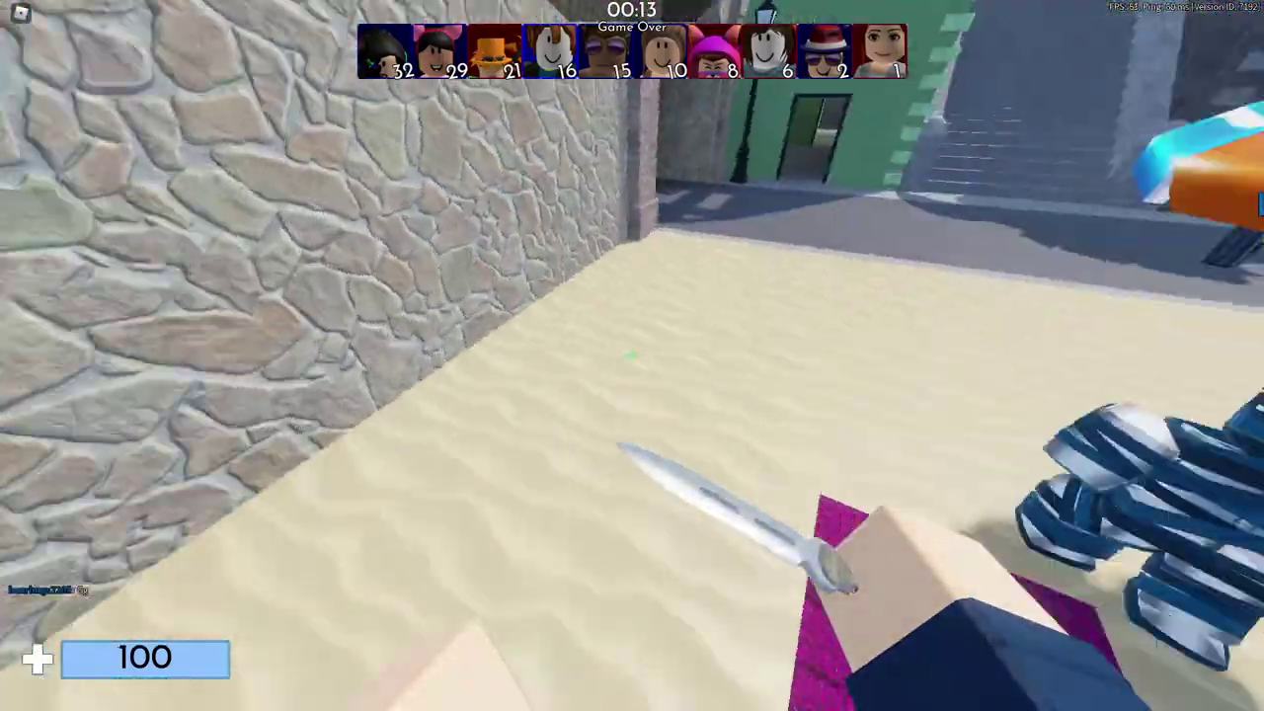
key("w")
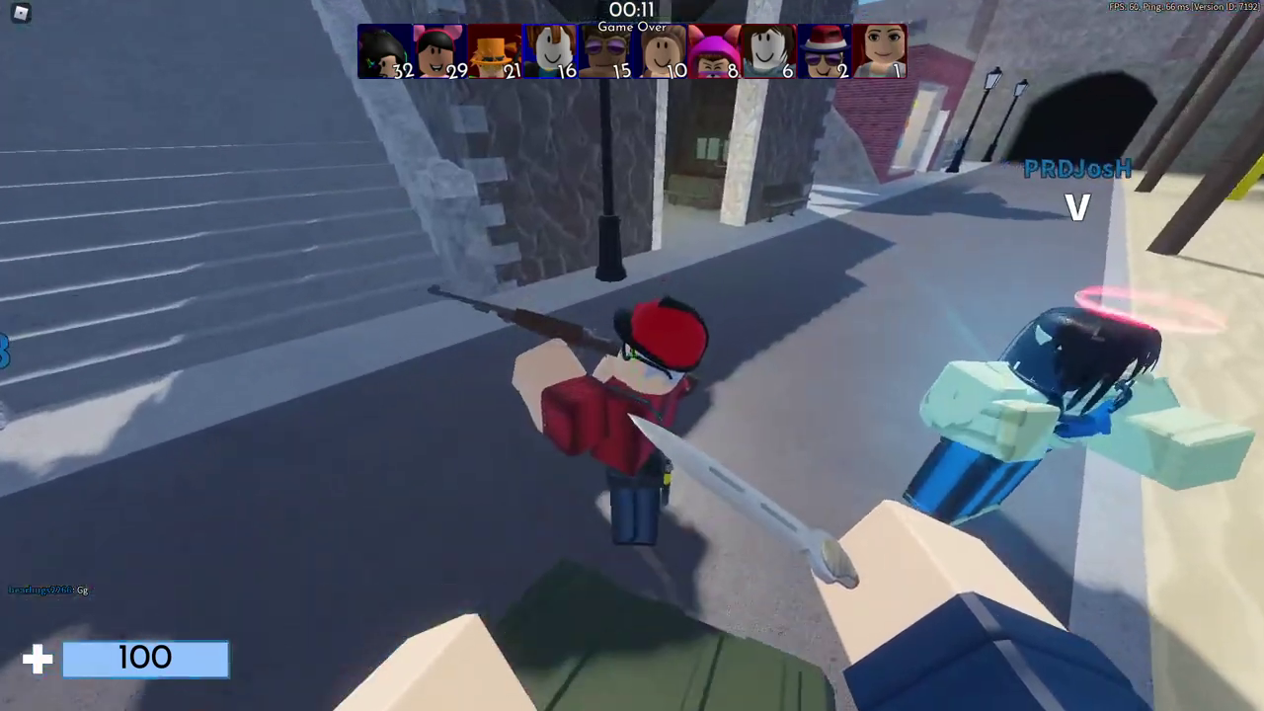
key("w")
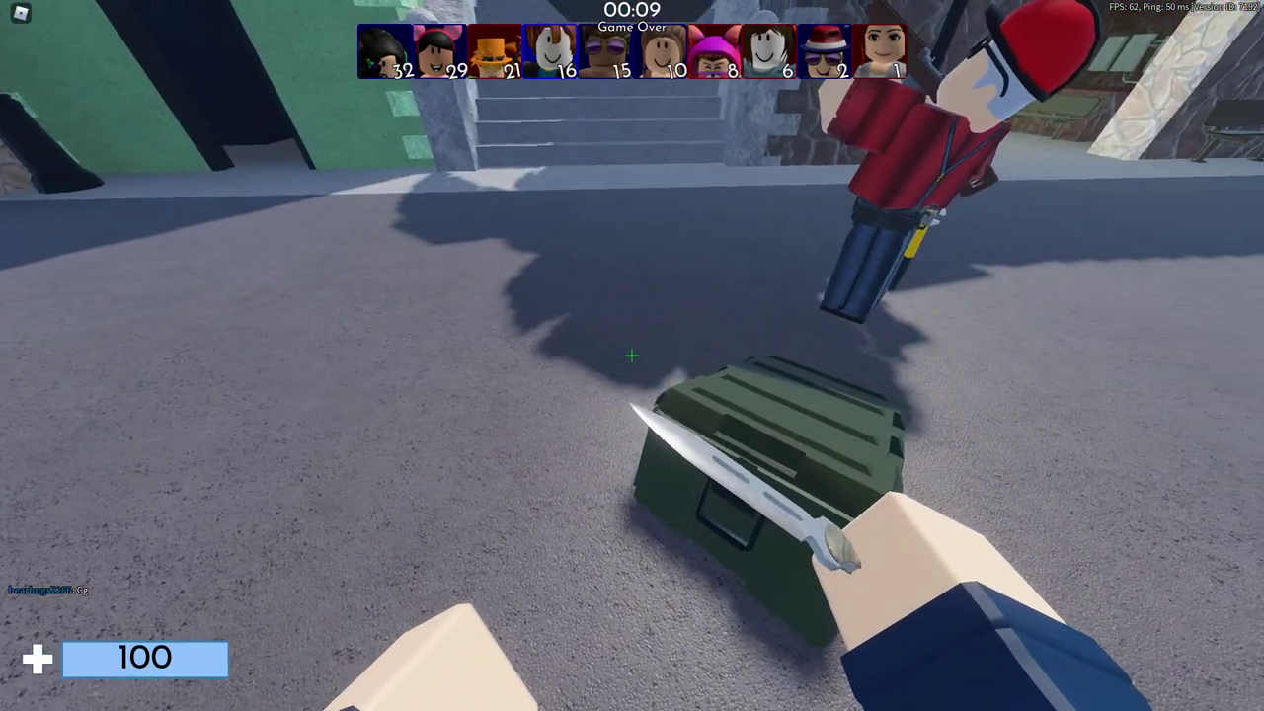
key("s")
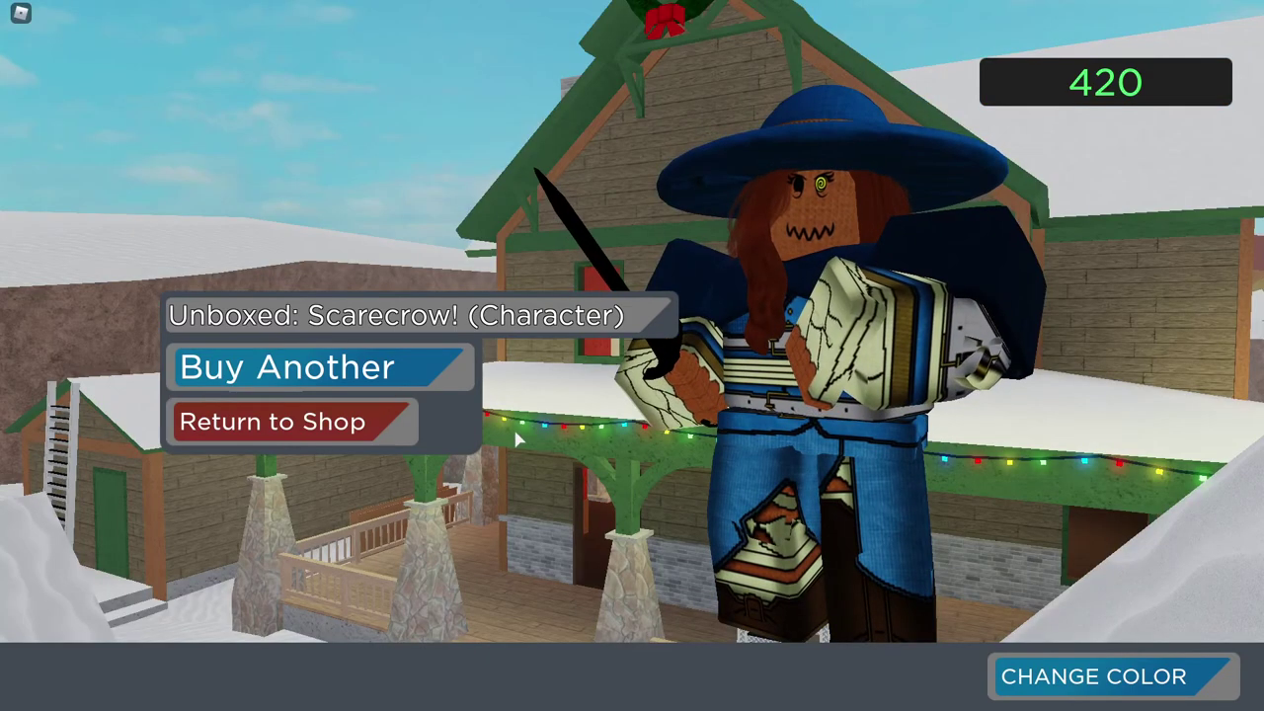
Step: Return to the shop, list the available cases, then leave for the main menu
left_click(353, 428)
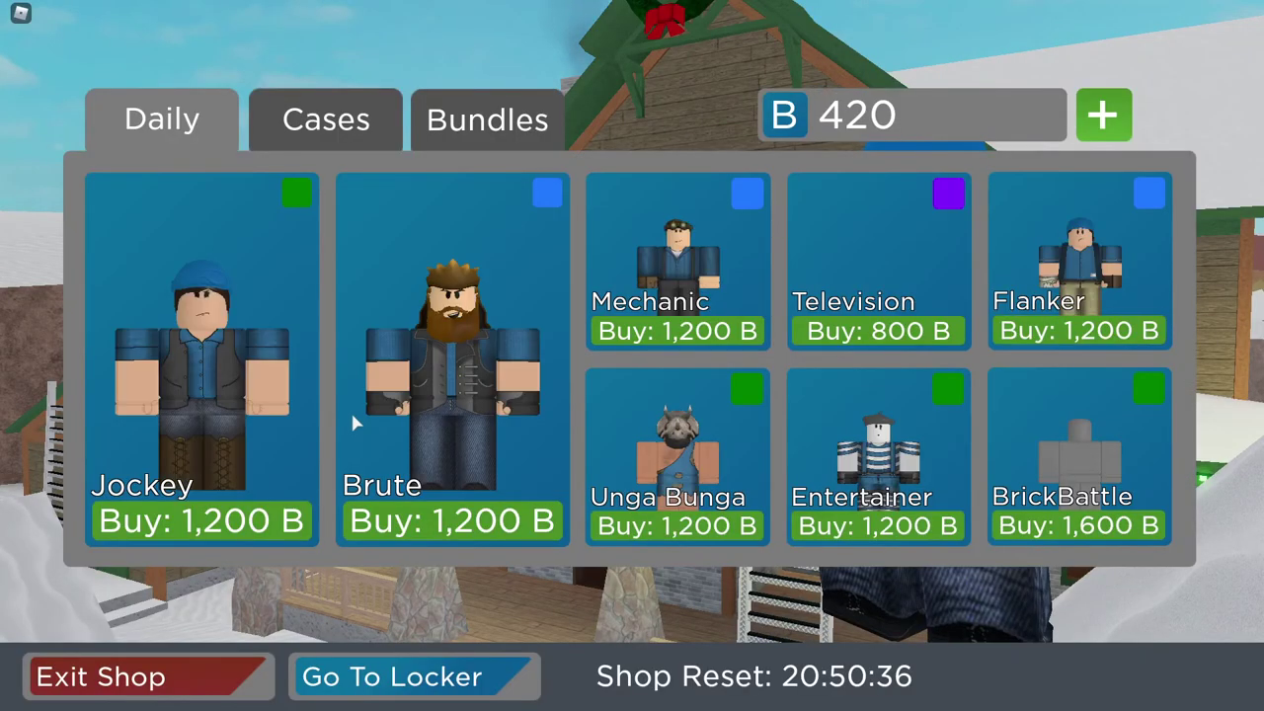
left_click(325, 138)
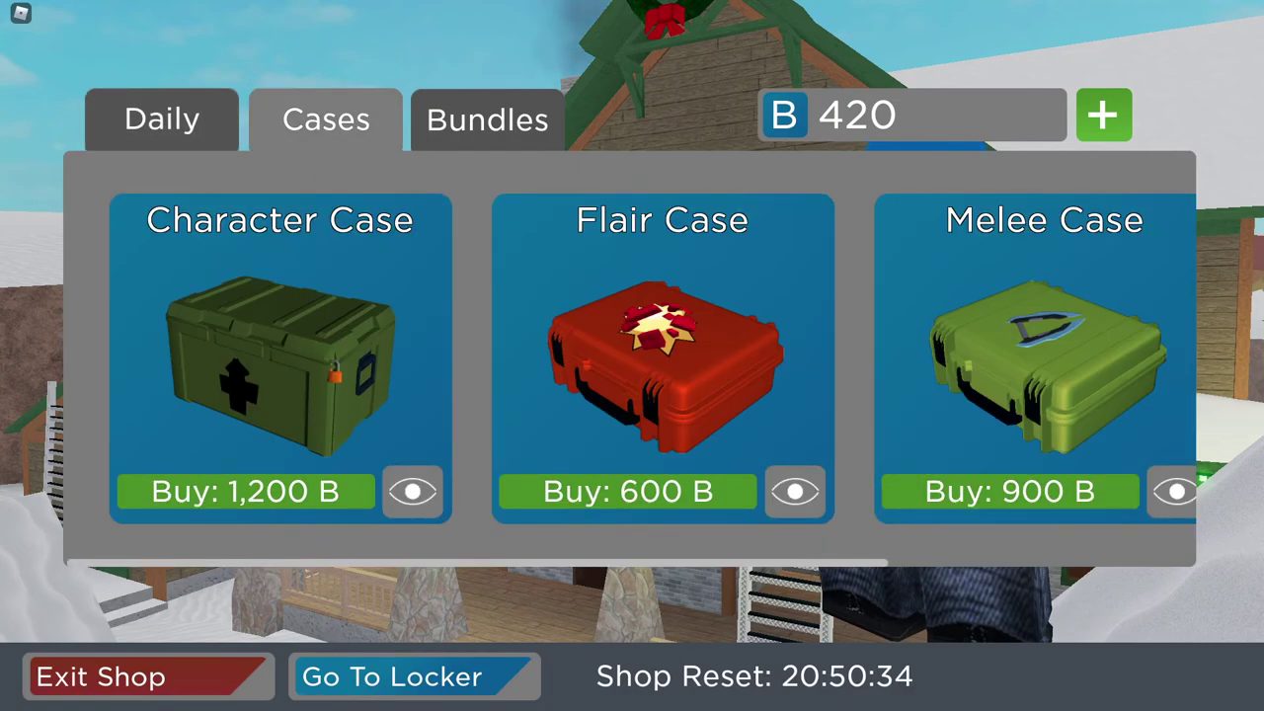
left_click(187, 684)
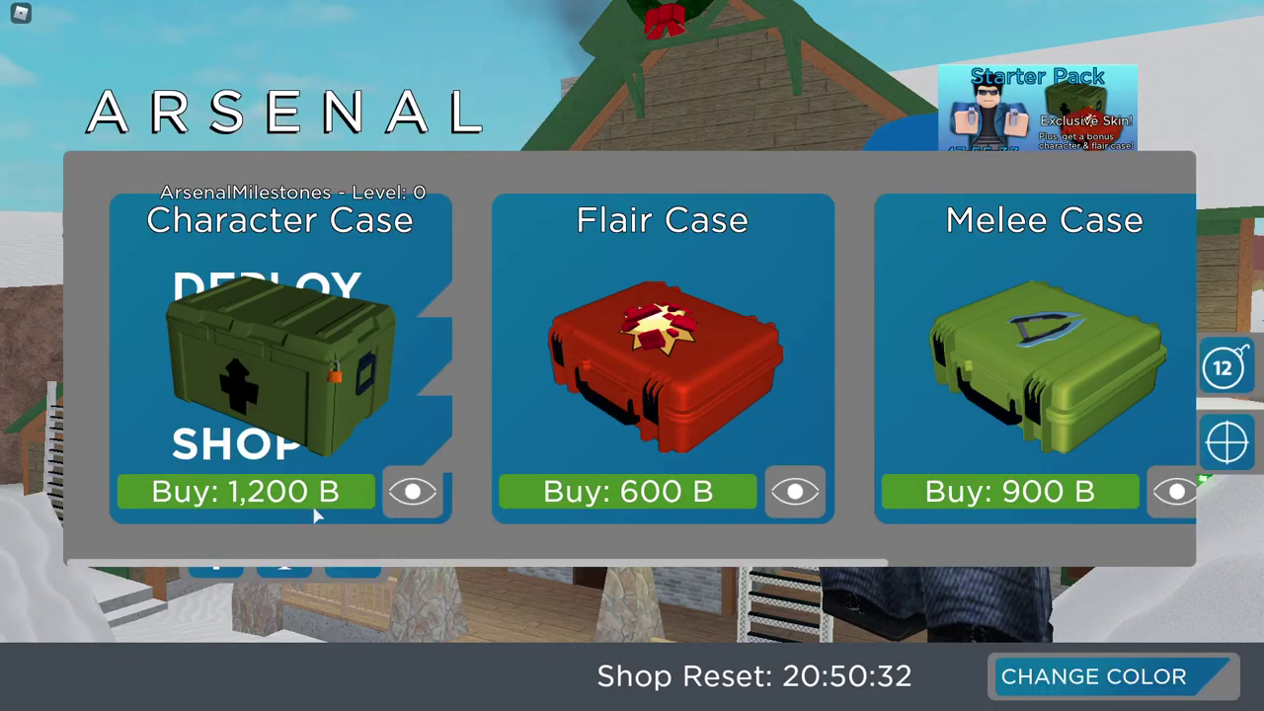
Step: Check the Advent Calendar, then revisit and close the shop's case list
left_click(1237, 368)
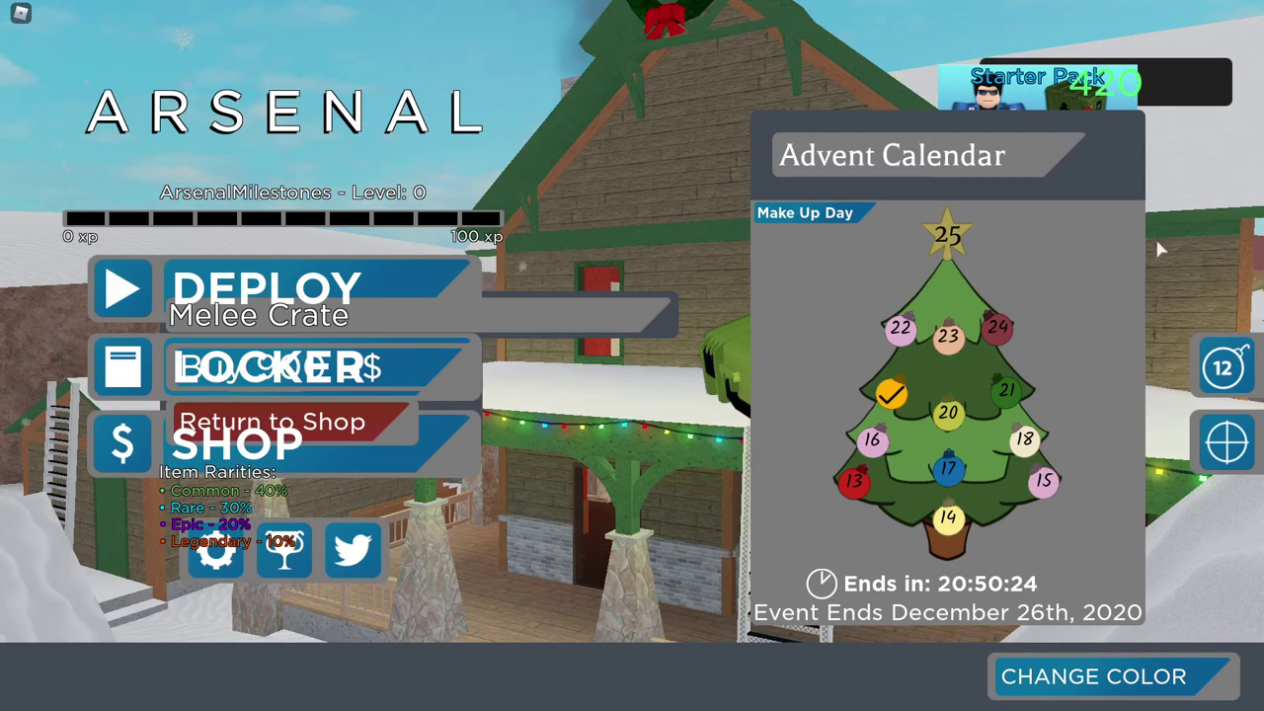
left_click(1234, 380)
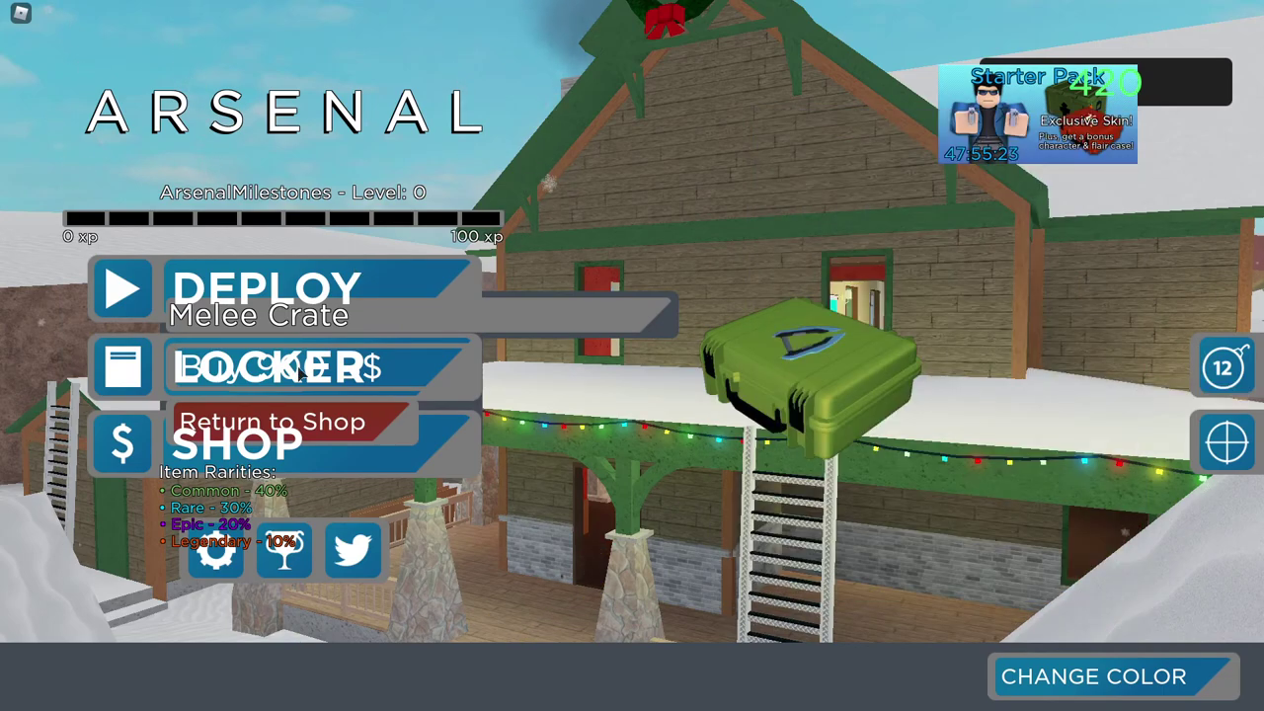
left_click(312, 420)
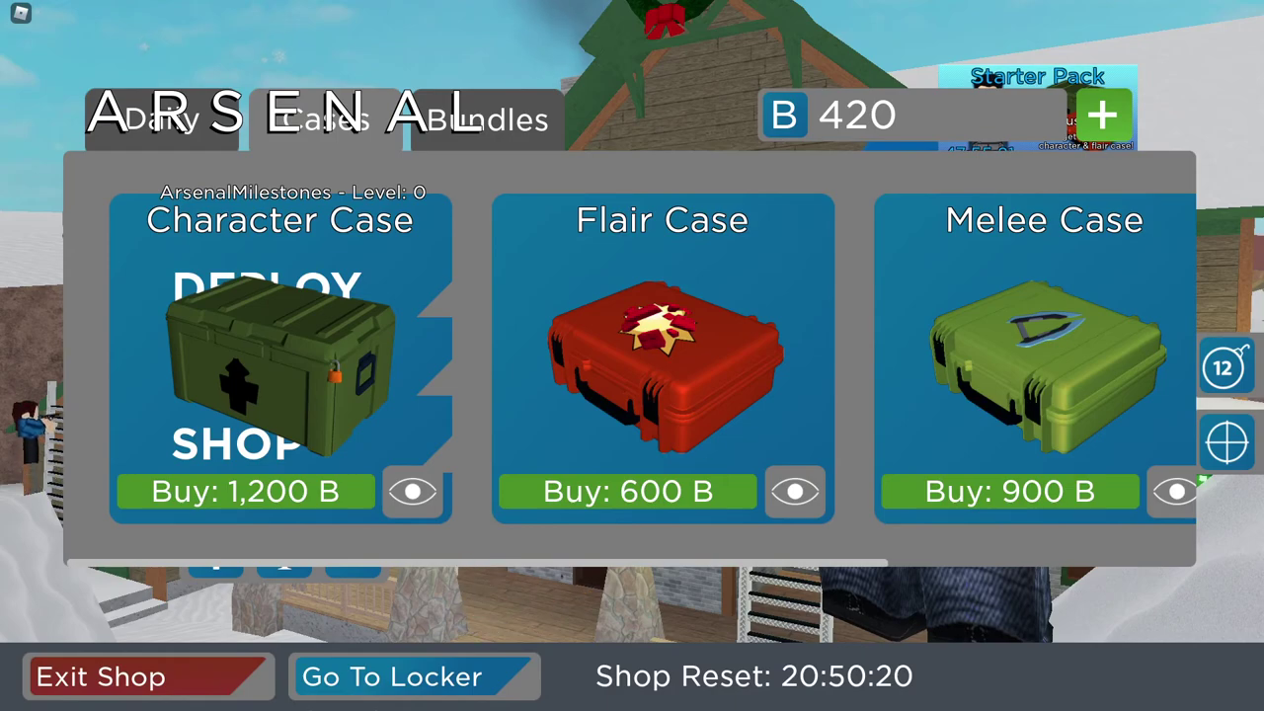
left_click(155, 686)
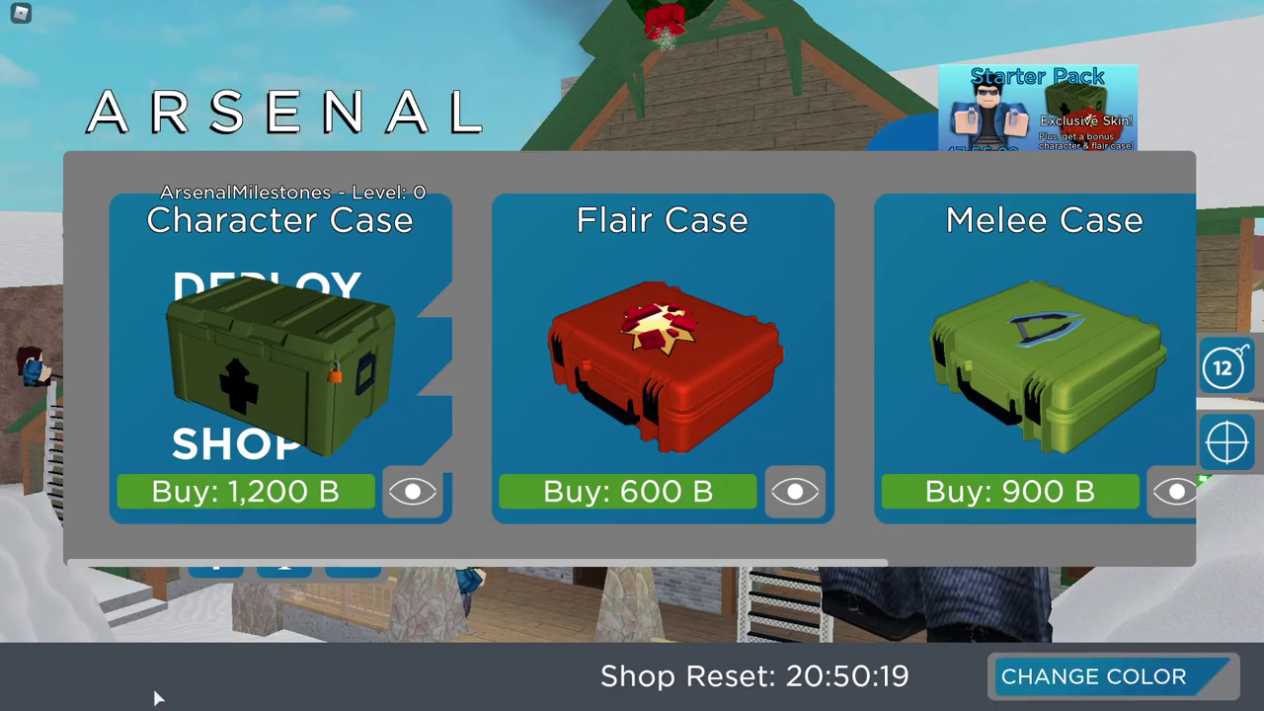
Step: View the Flair Crate's item rarities, then open and dismiss the pause menu
left_click(540, 490)
key("Escape")
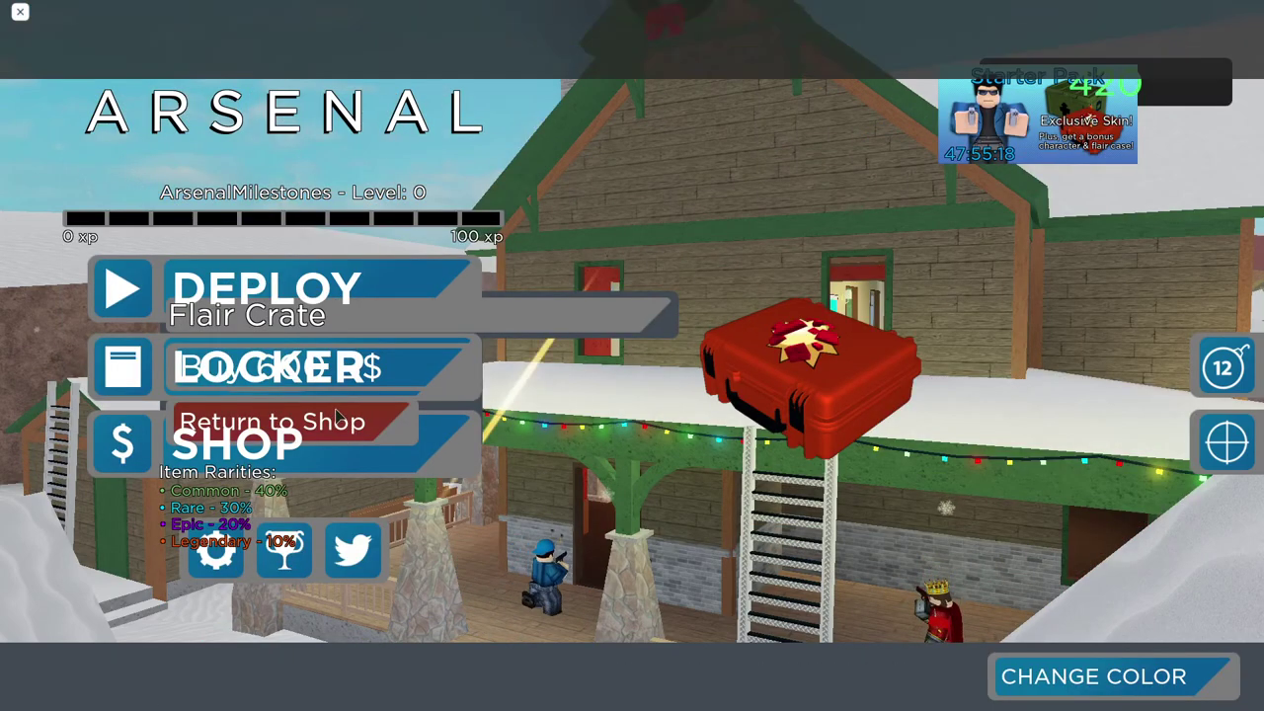
key("Escape")
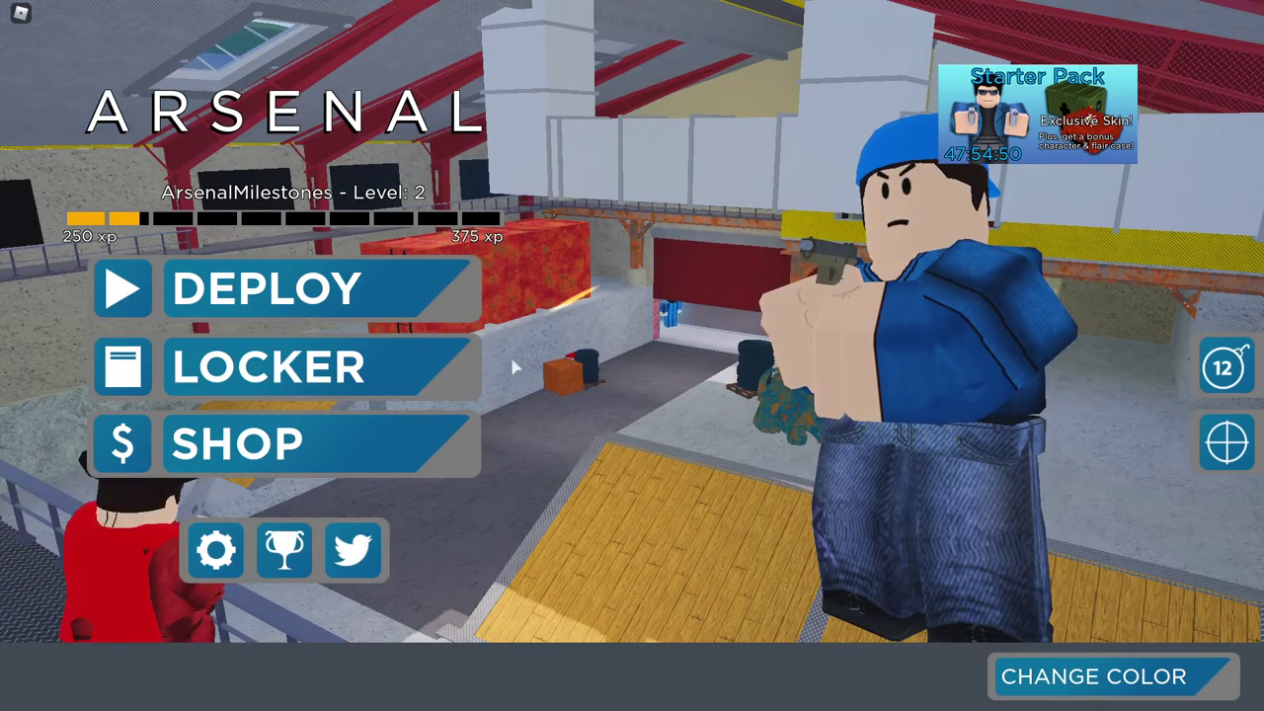
Step: Join the blue team and get kills with the Windicator and Hush Puppy
left_click(296, 288)
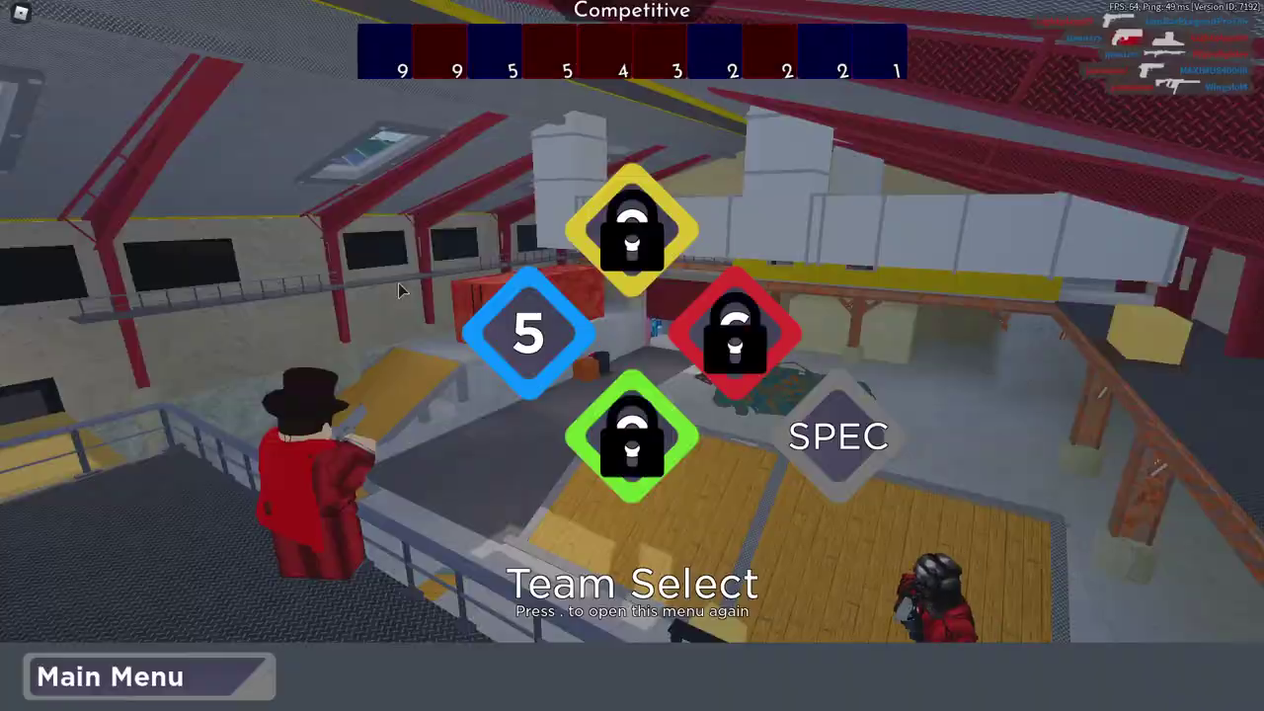
key("3")
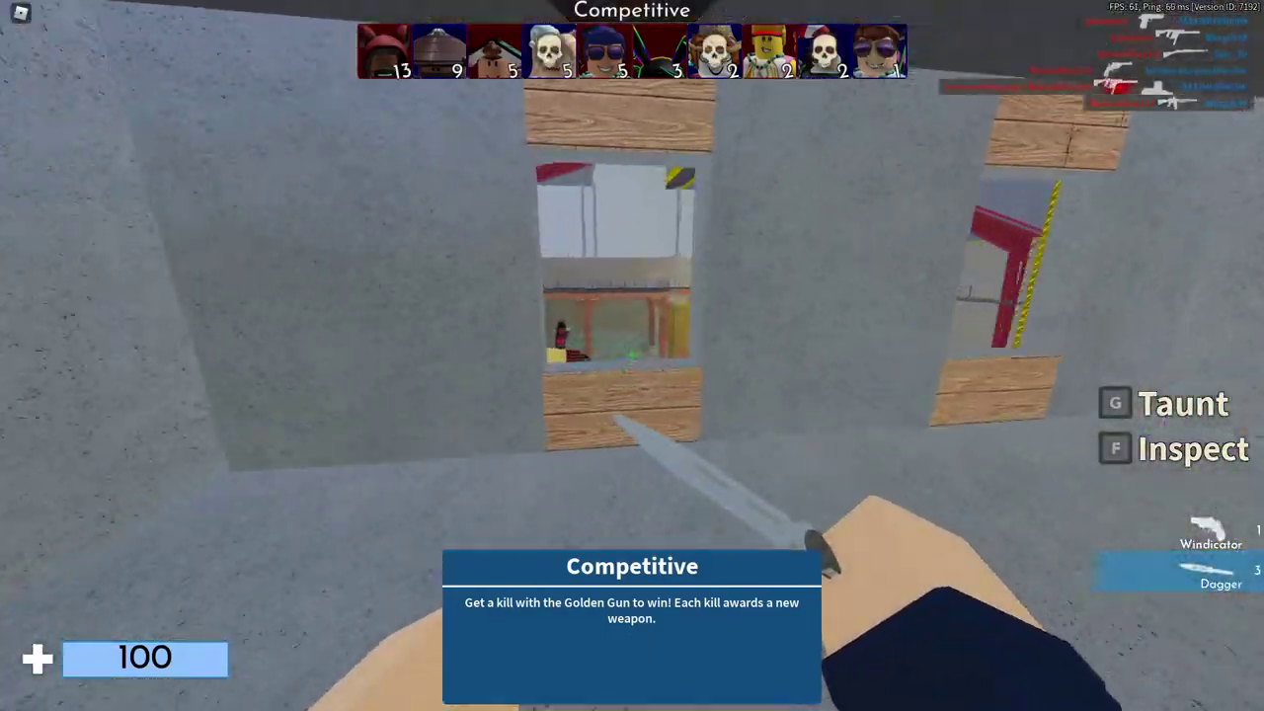
key("1")
left_click(632, 356)
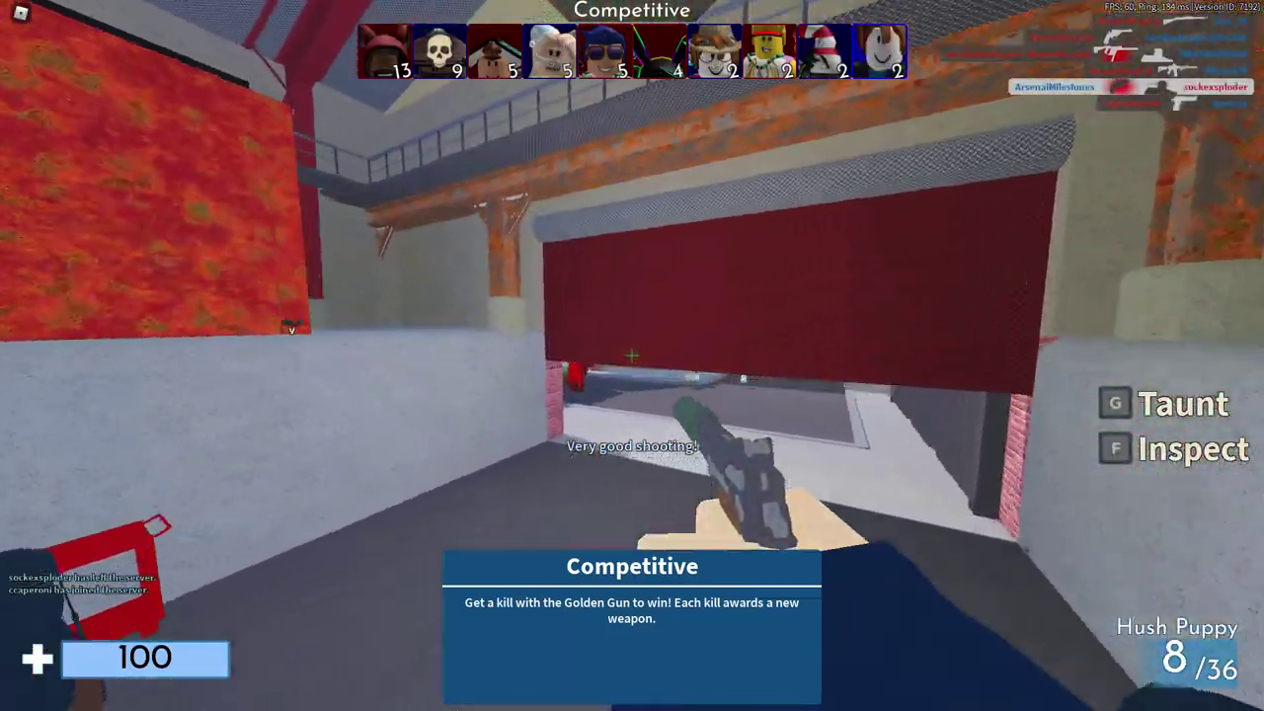
left_click(632, 355)
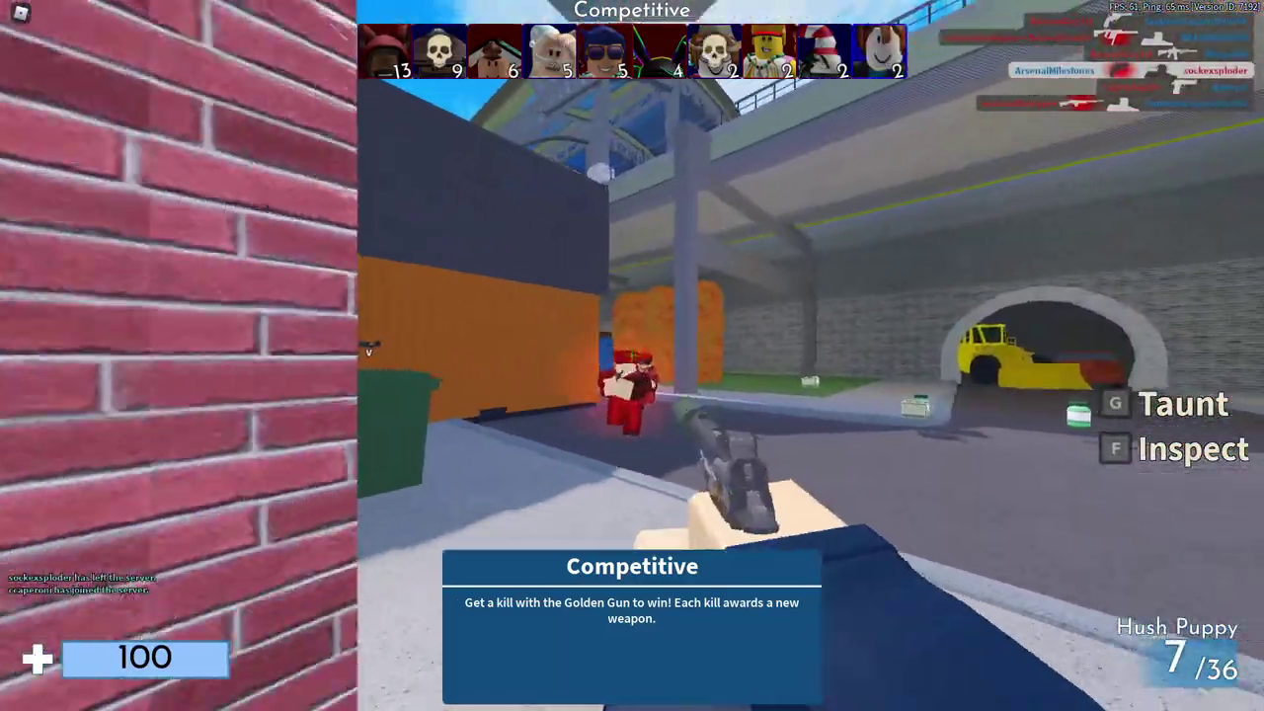
left_click(632, 355)
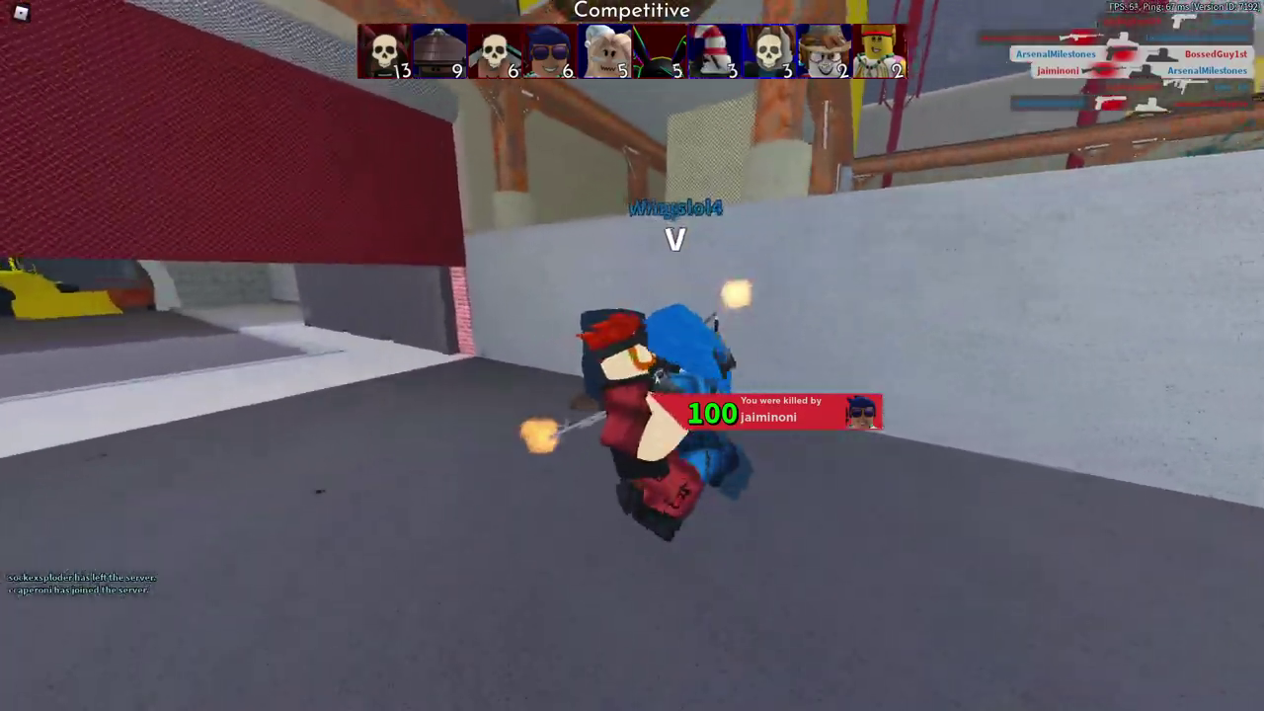
Step: After respawning, kill alley enemies with the Deagle and fire the awarded Vector
key("w")
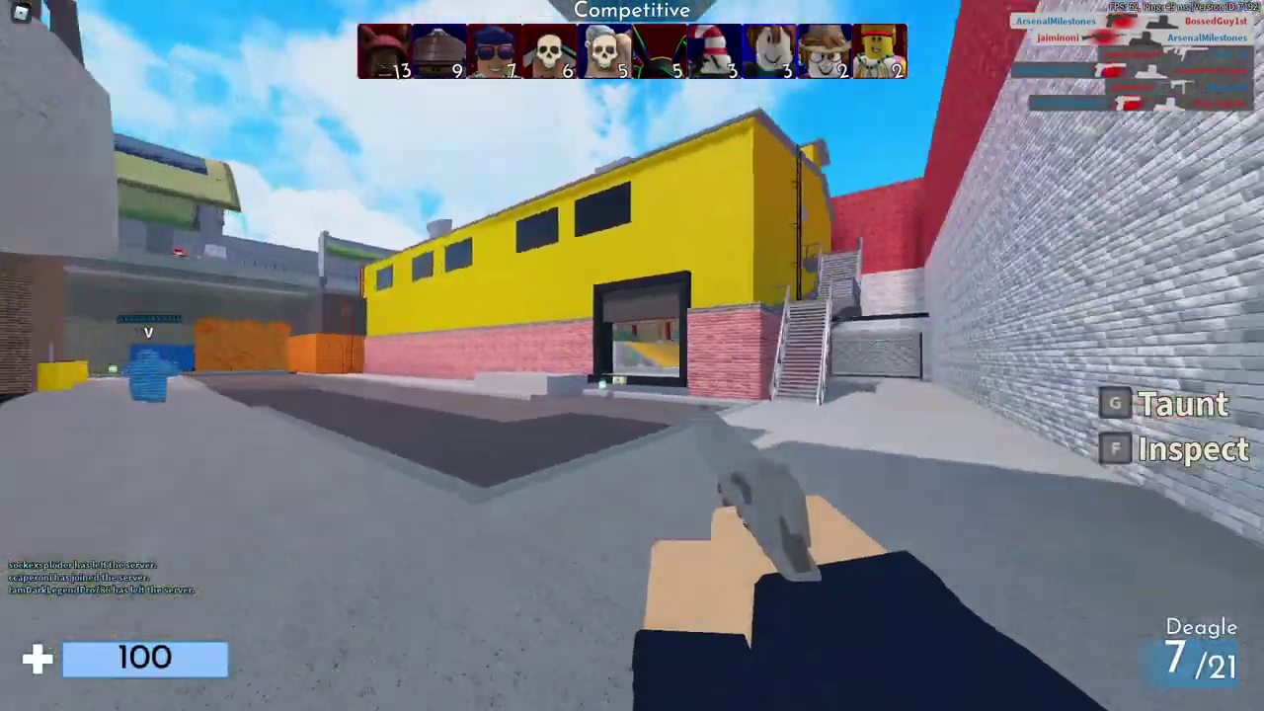
key("w")
key("1")
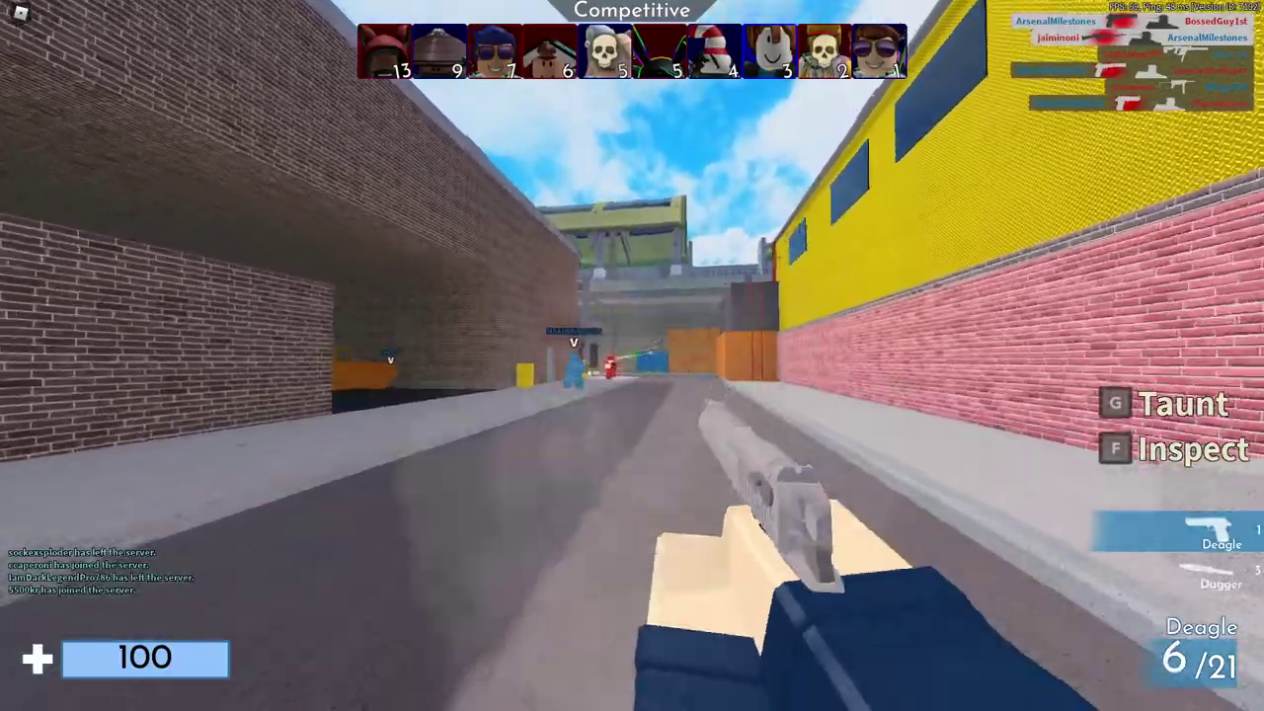
left_click(631, 355)
left_click(632, 356)
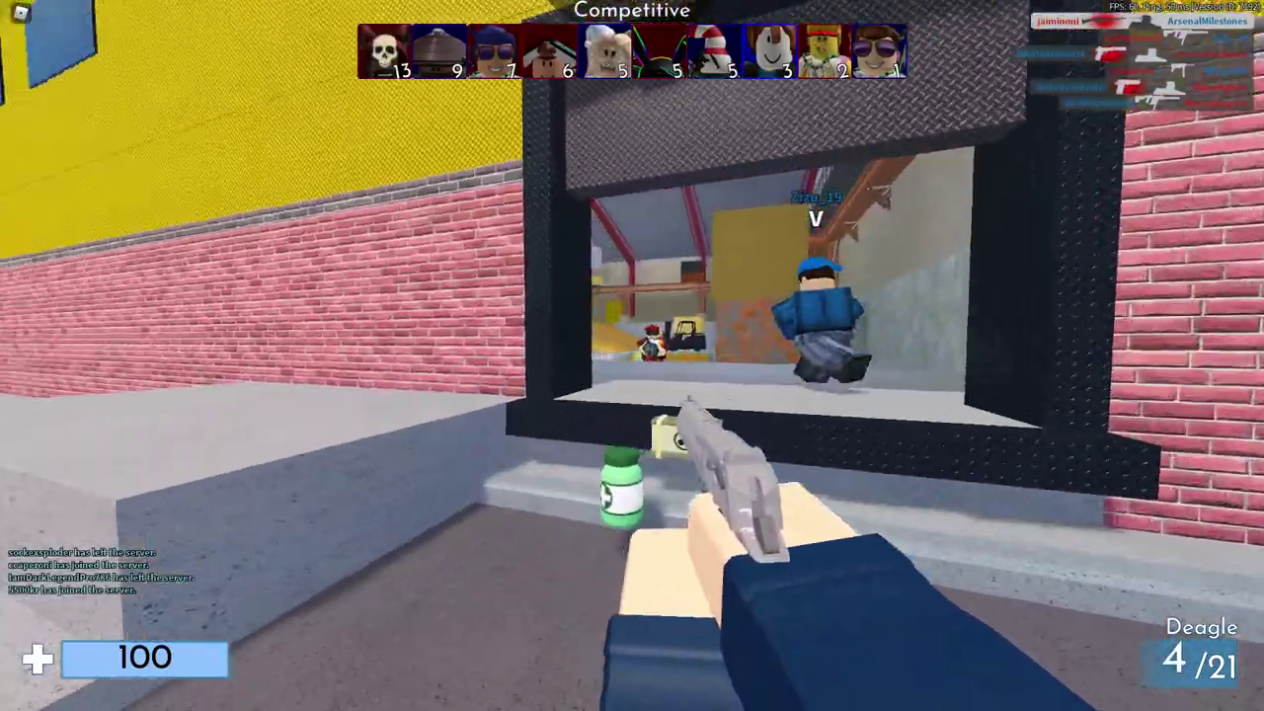
left_click(632, 355)
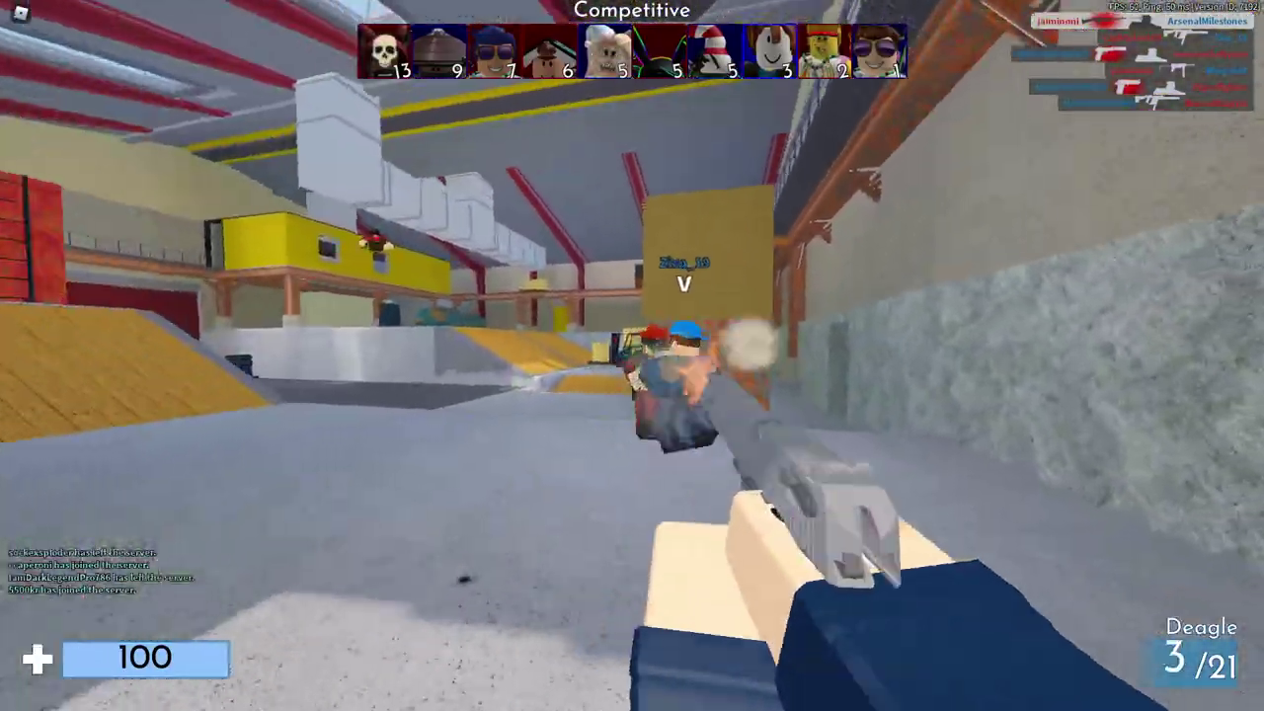
left_click(632, 355)
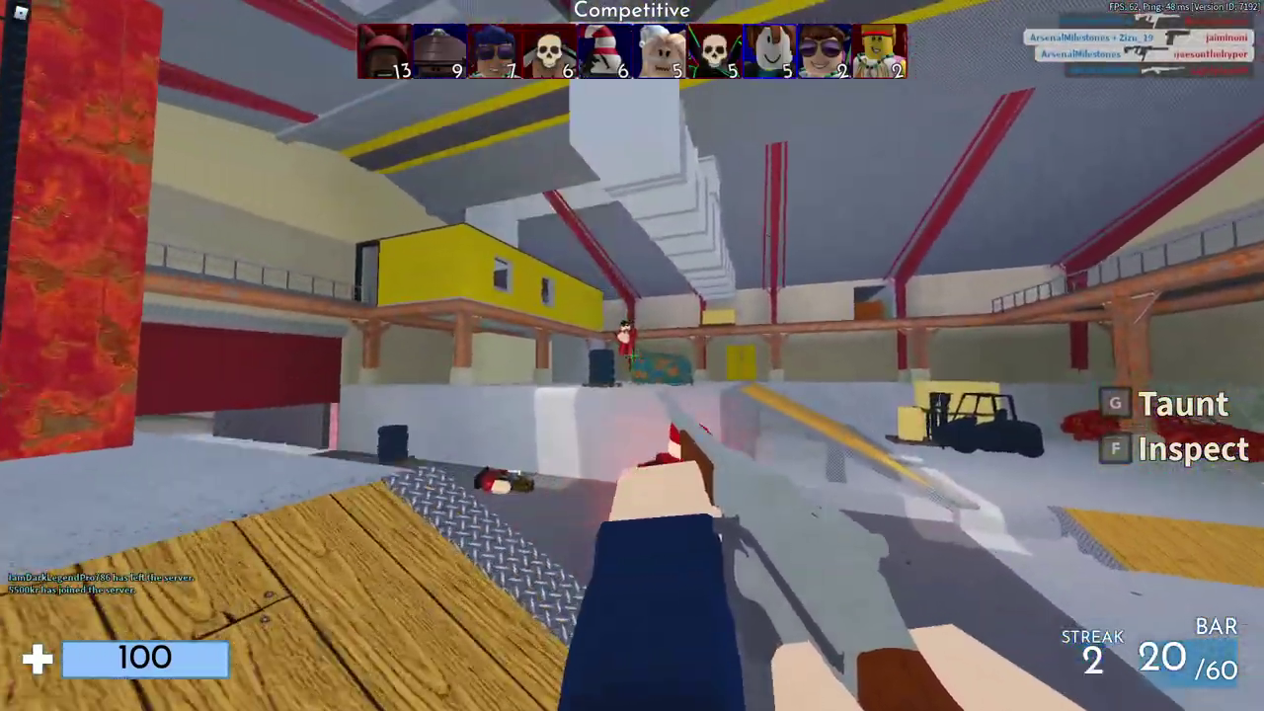
Step: Kill enemies with the BAR, Grease Gun, Handcannon, Springfield and Webley, then ready the Dragunov
left_click(632, 356)
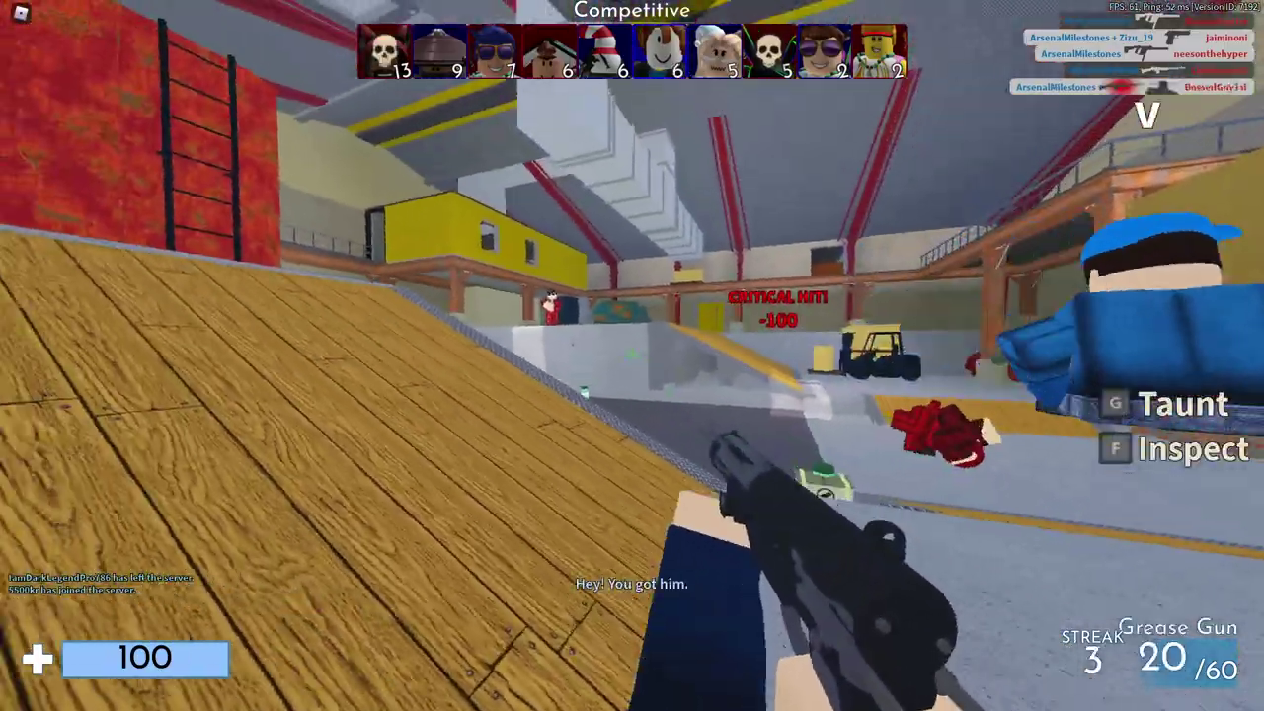
left_click(632, 355)
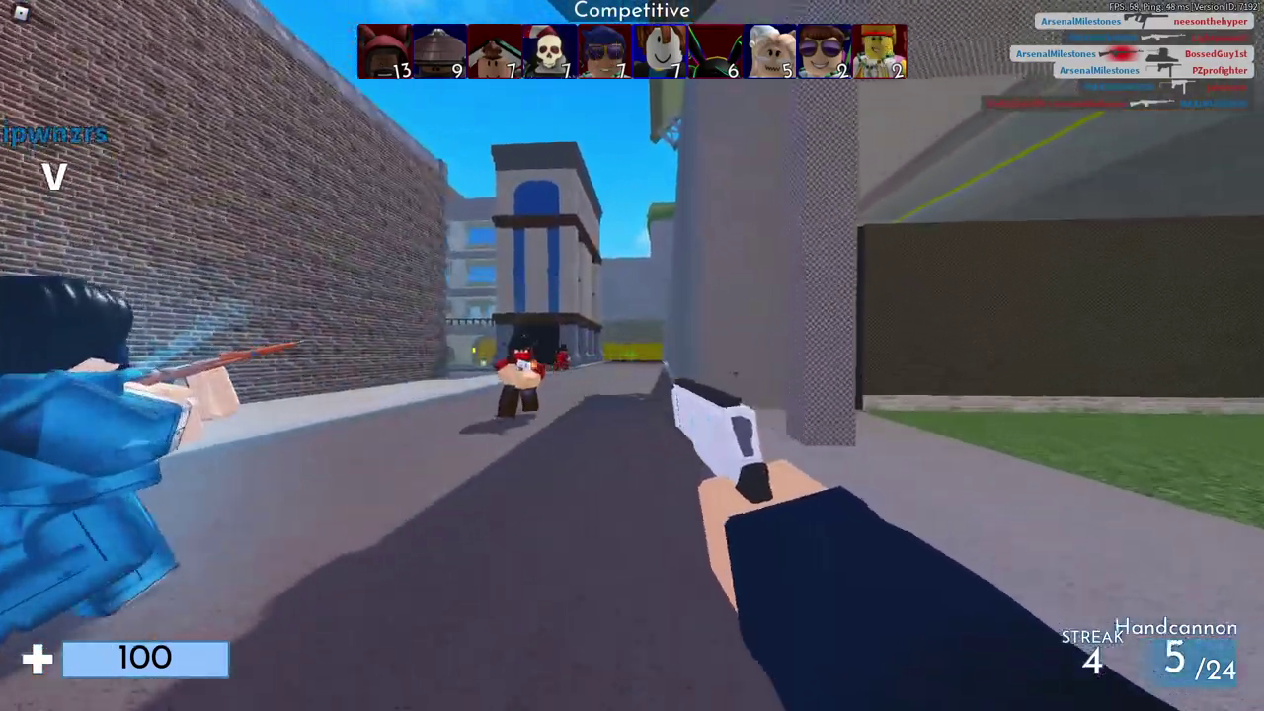
left_click(632, 356)
left_click(632, 356)
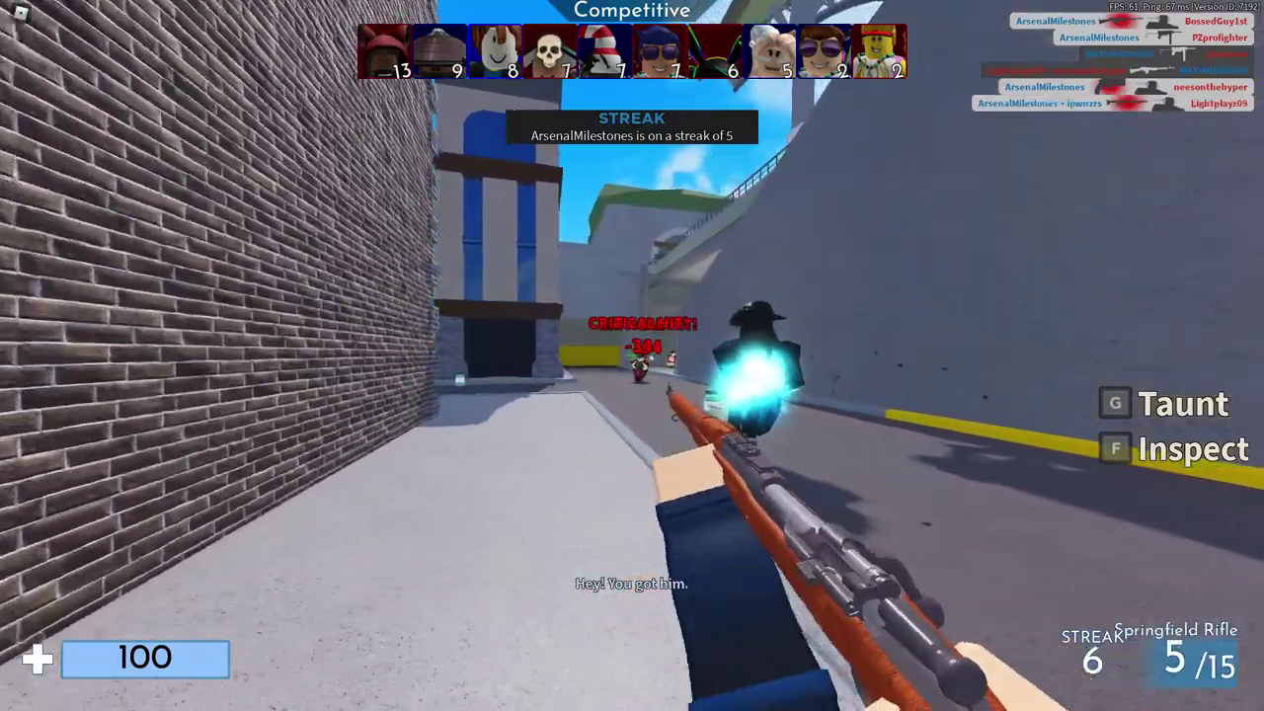
left_click(632, 355)
left_click(632, 355)
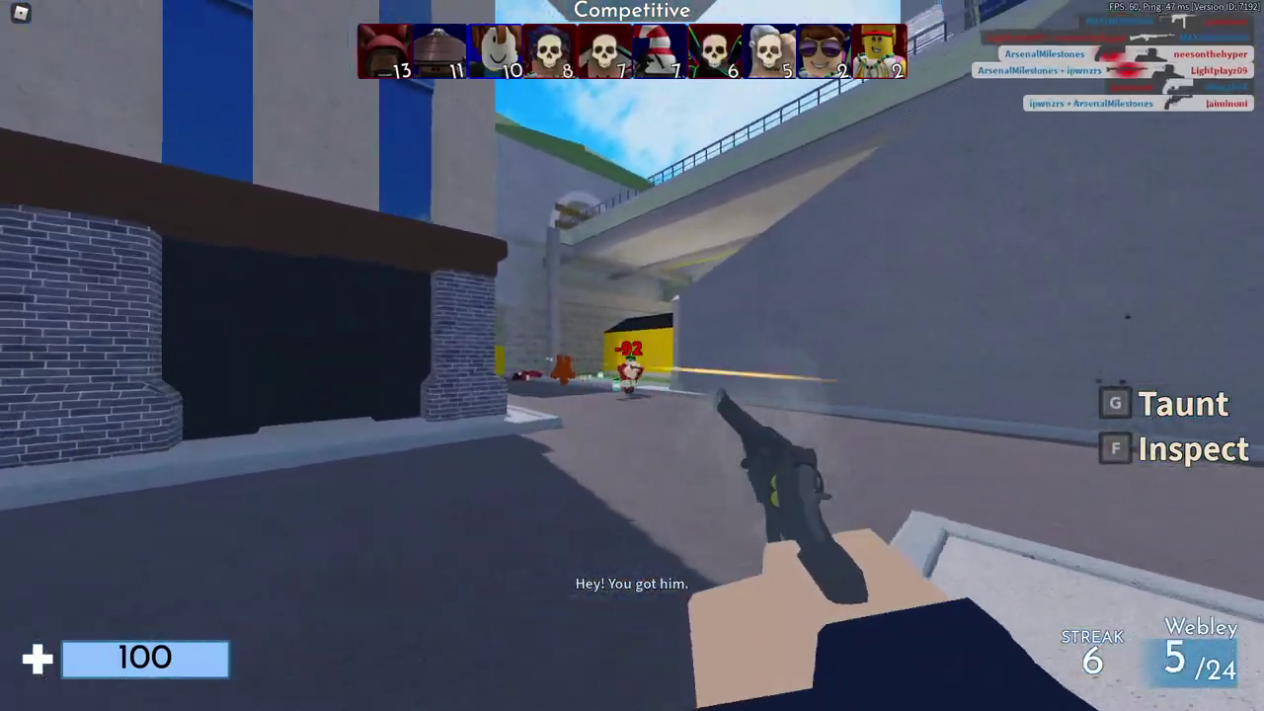
key("3")
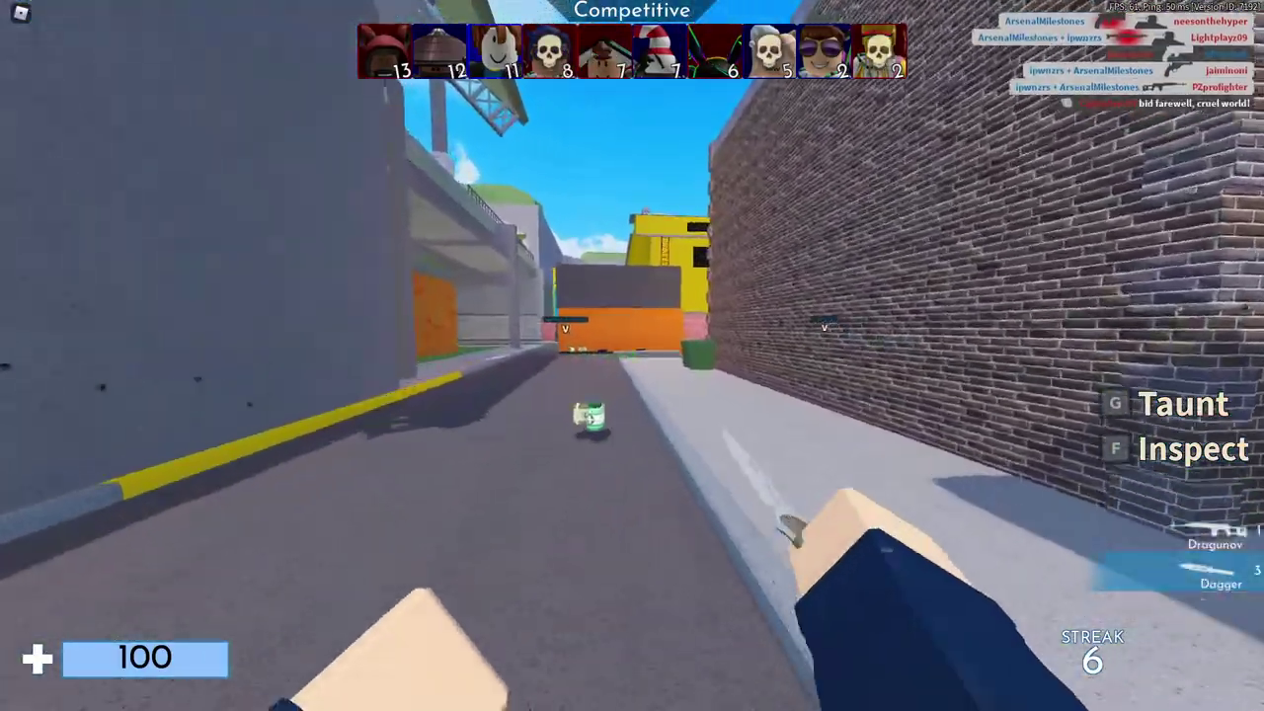
key("1")
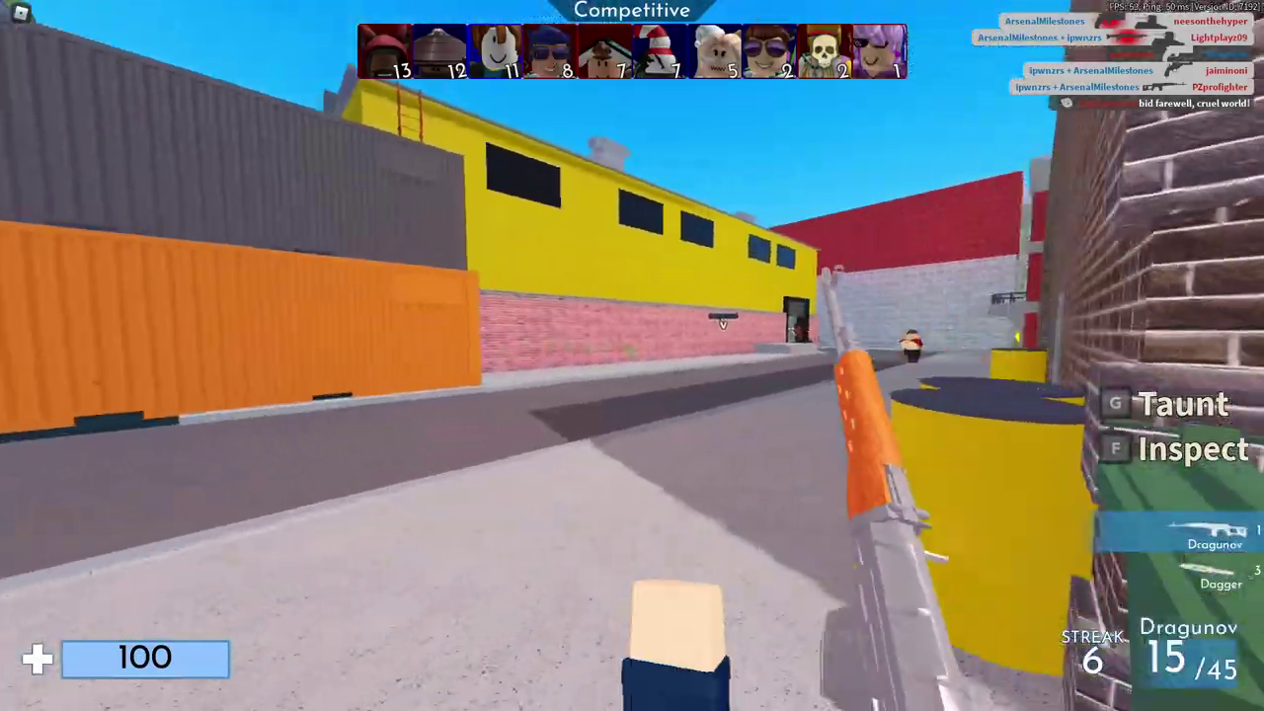
Step: Land a Dragunov headshot, then kill warehouse and tunnel enemies with the MK18
left_click(631, 355)
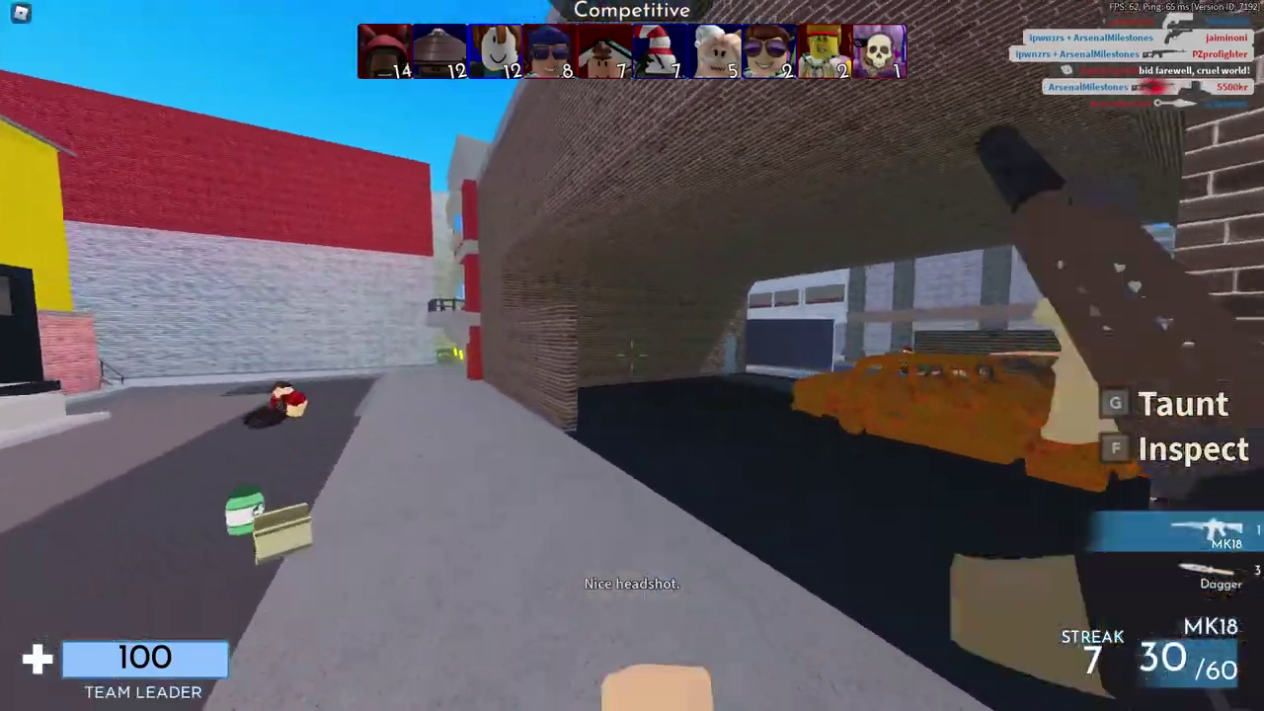
key("w")
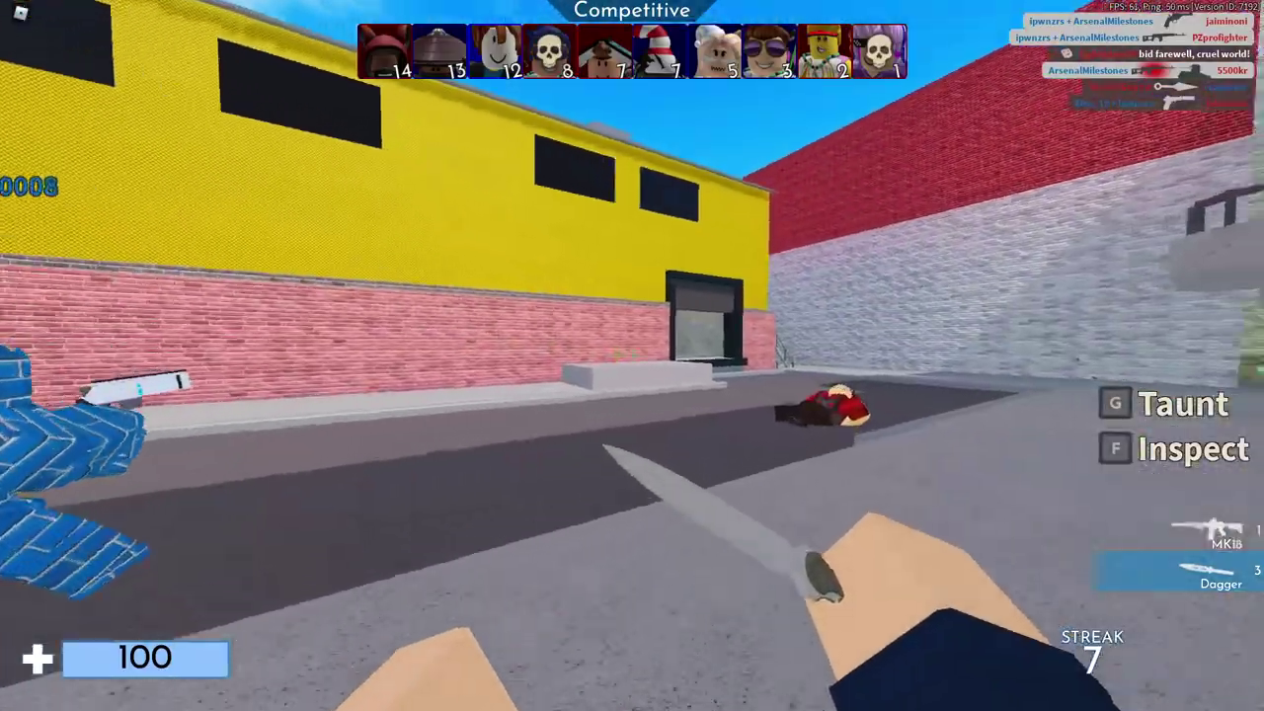
key("1")
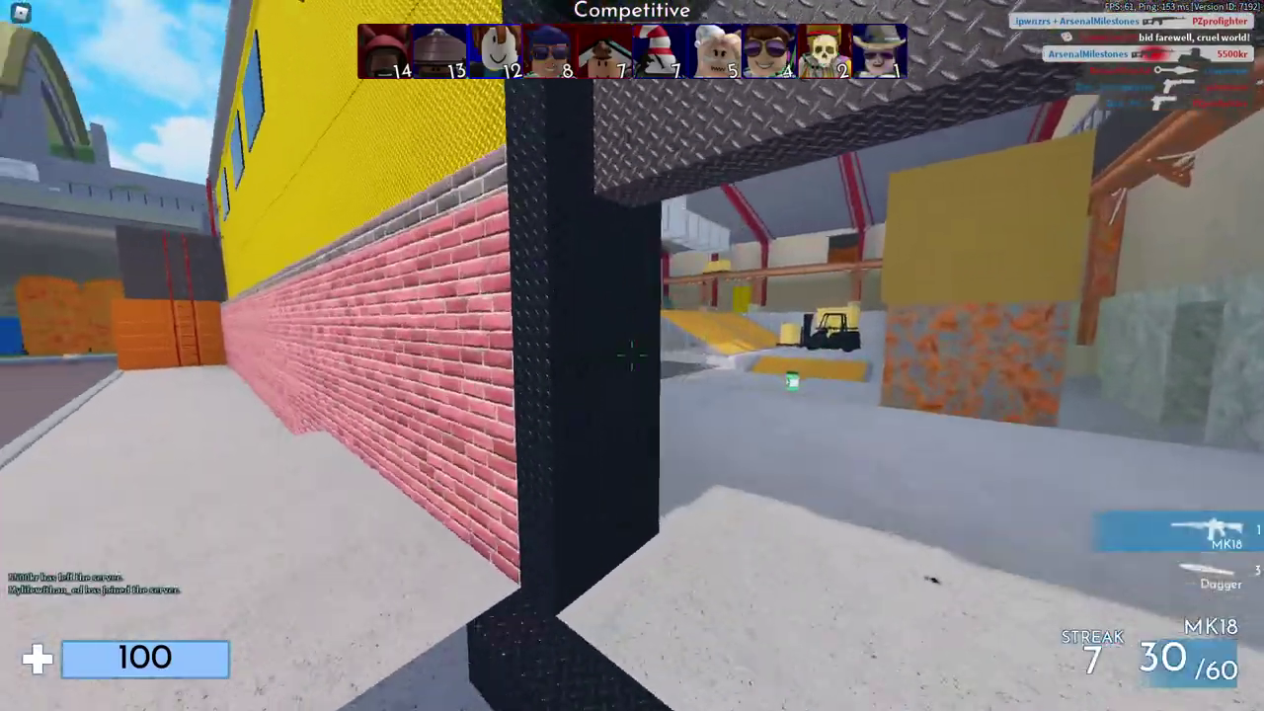
left_click(632, 355)
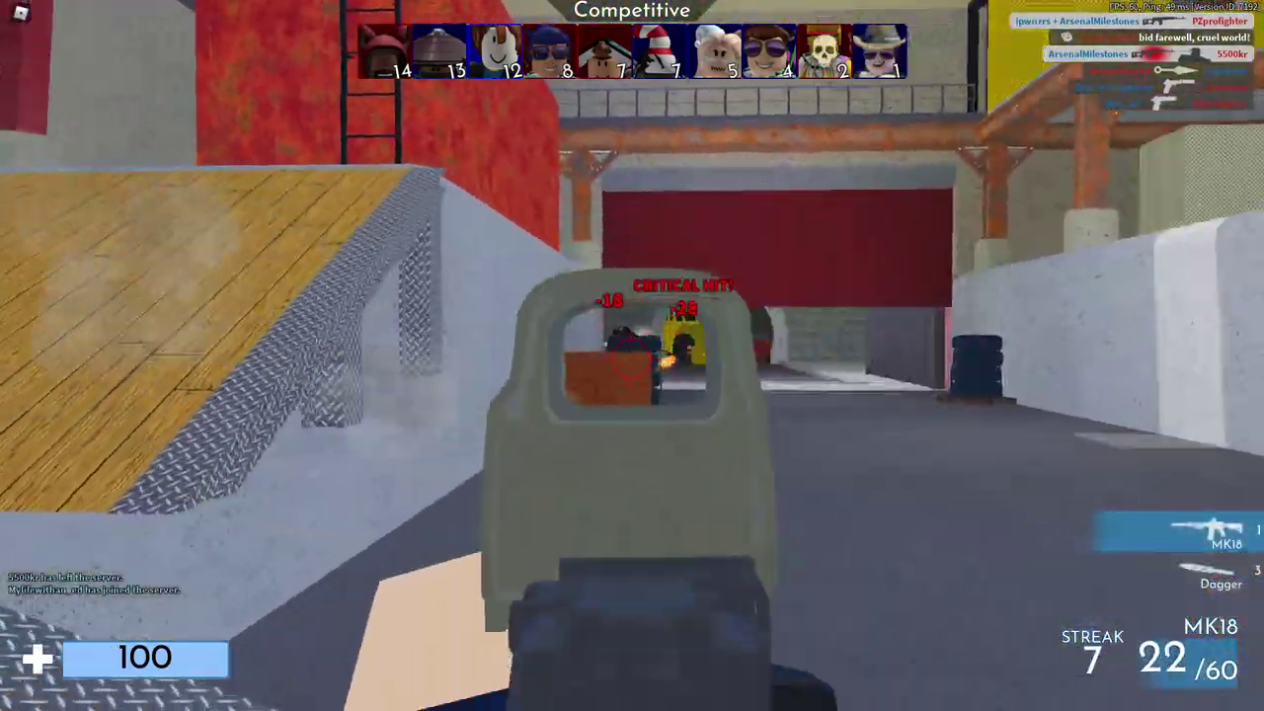
left_click(631, 355)
key("w")
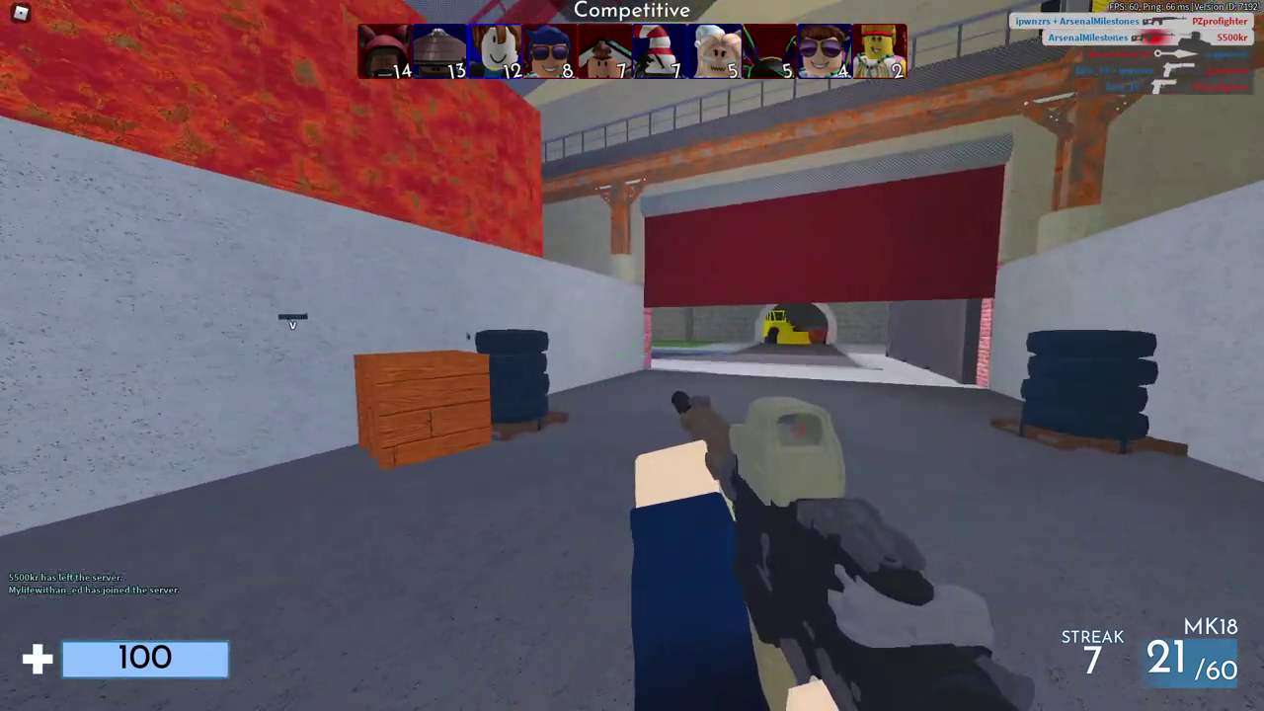
left_click(632, 355)
left_click(632, 355)
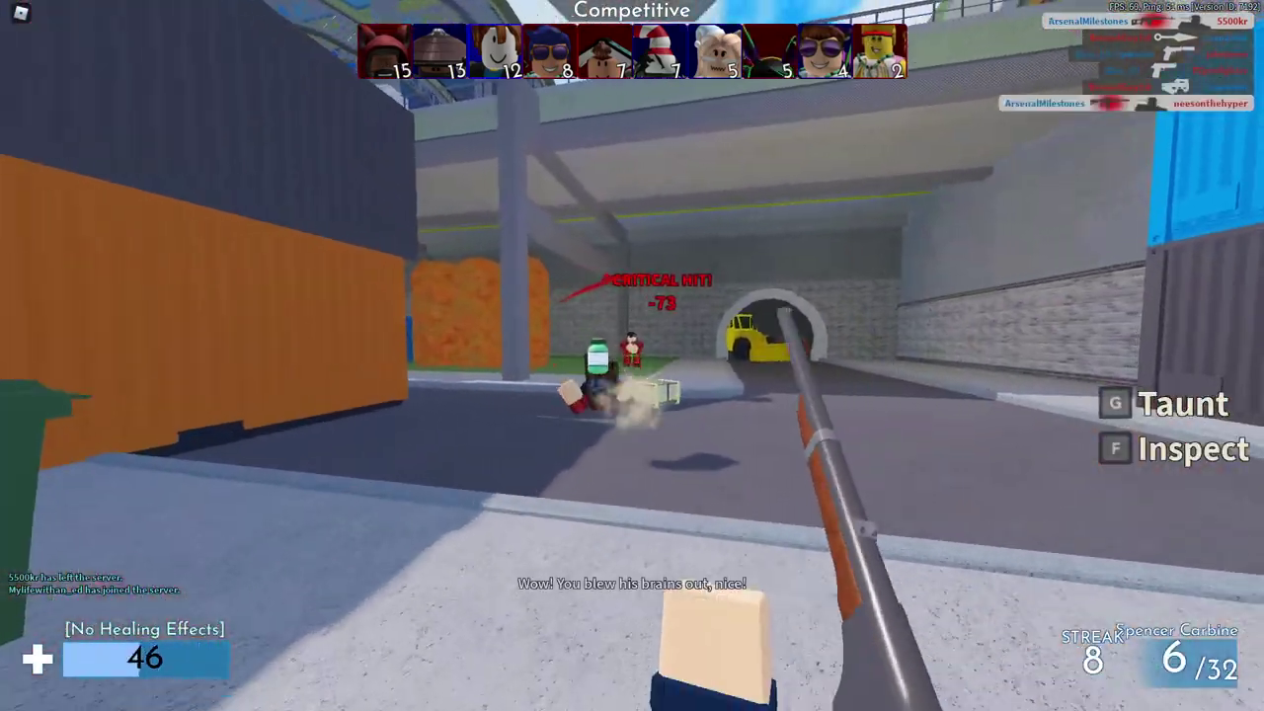
Step: Reach a ten-kill streak with the Spencer Carbine and BH10, then shoot with the Pulse Laser
left_click(632, 356)
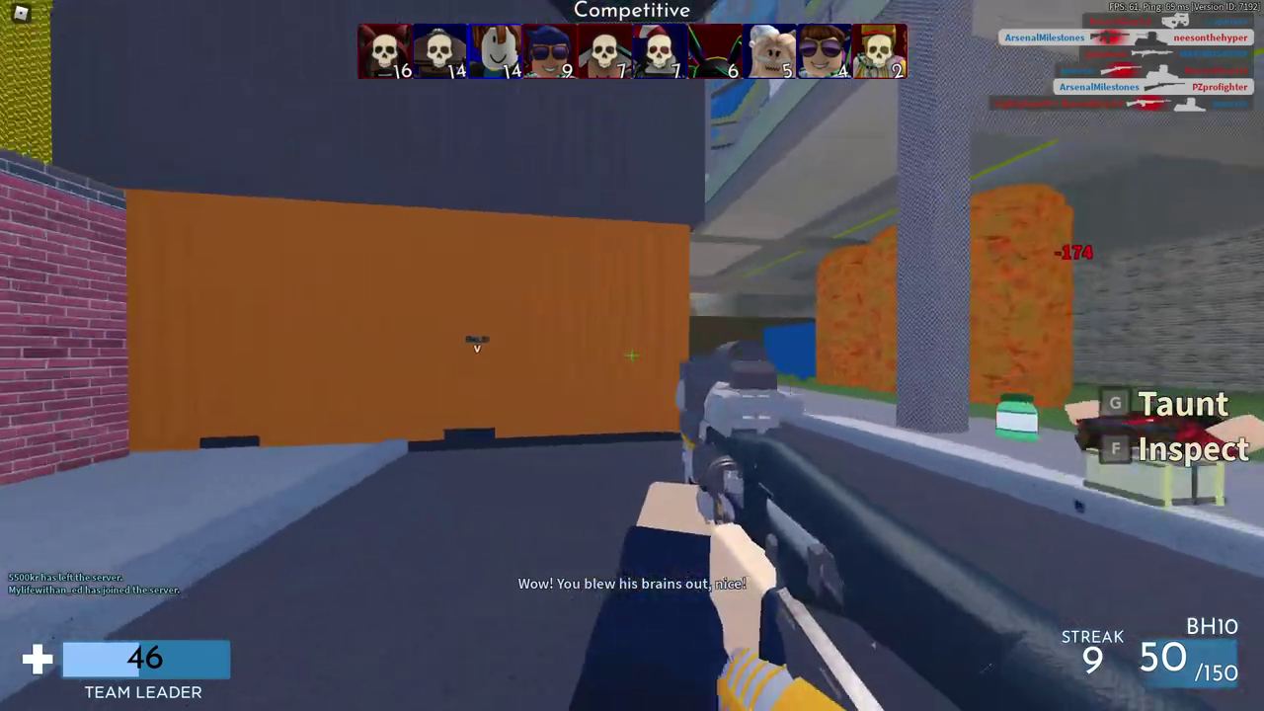
left_click(632, 355)
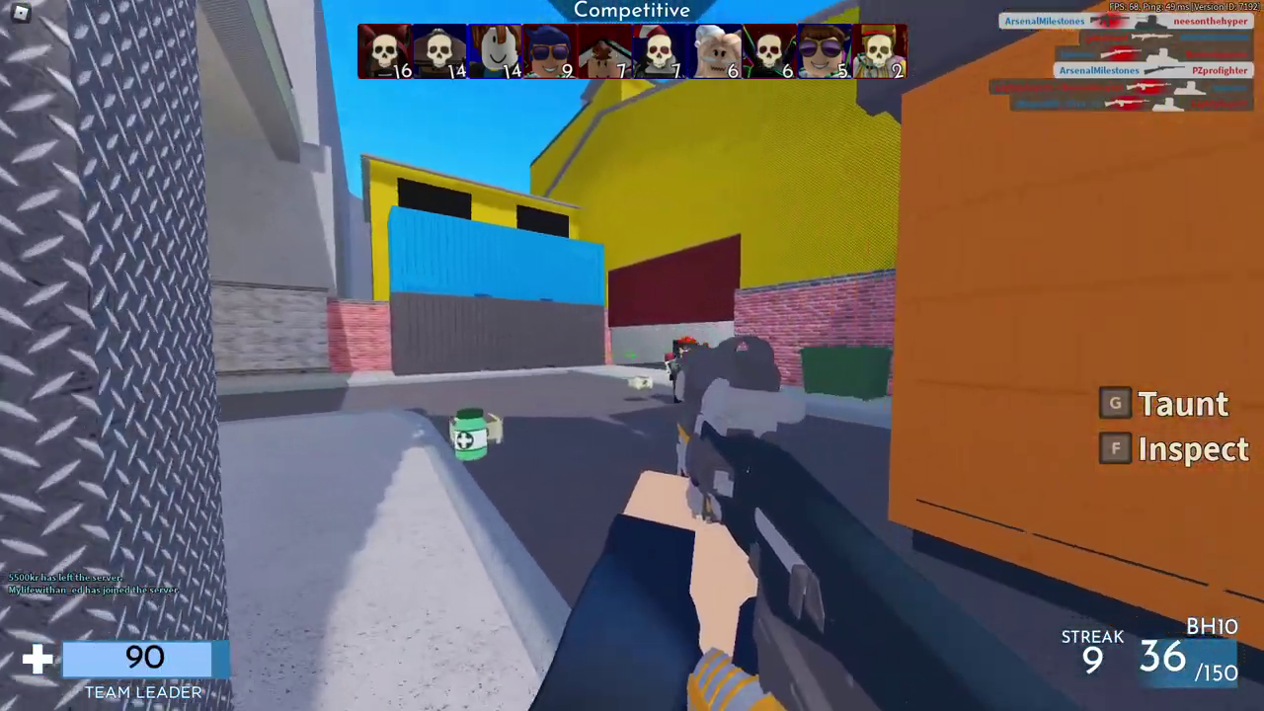
left_click(631, 356)
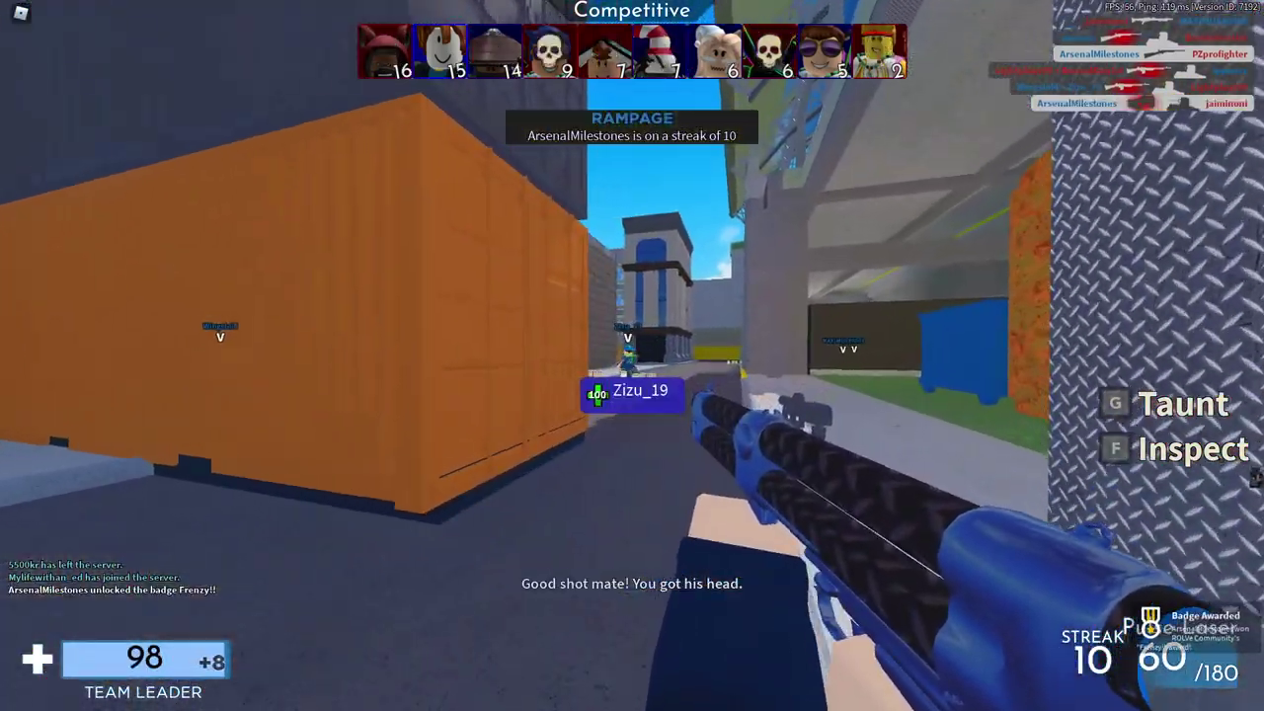
key("3")
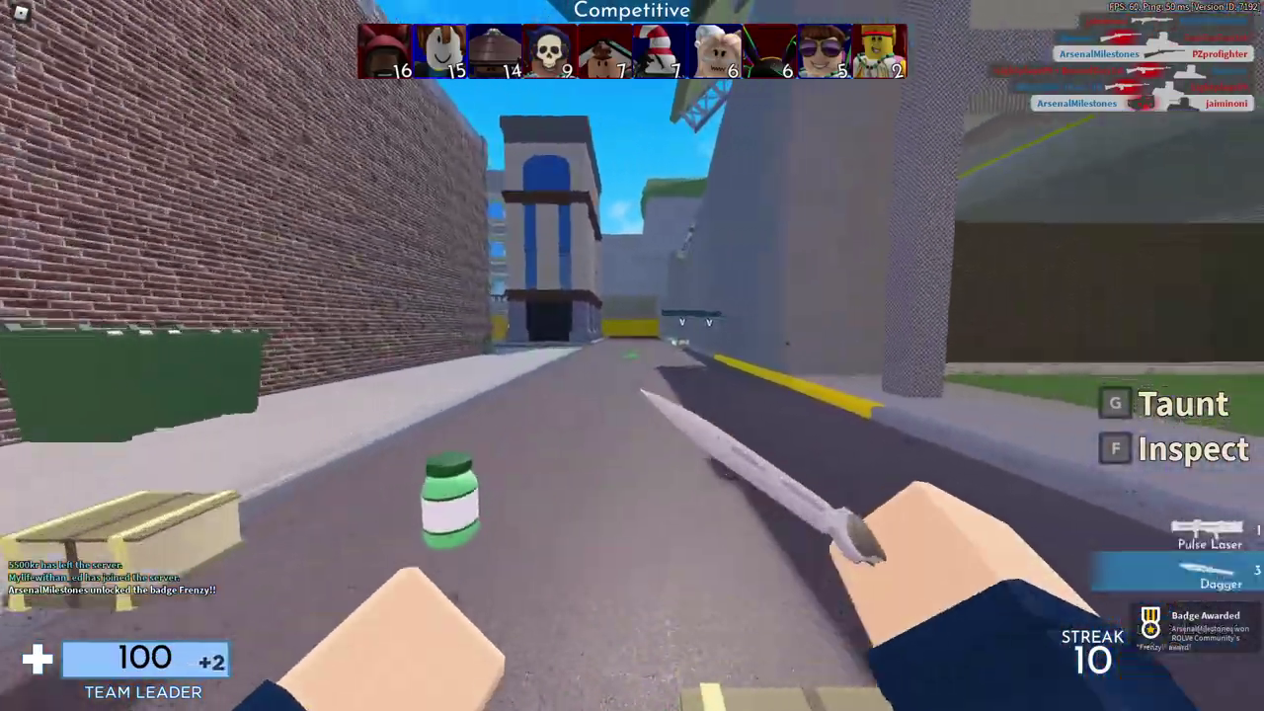
key("1")
key("3")
key("1")
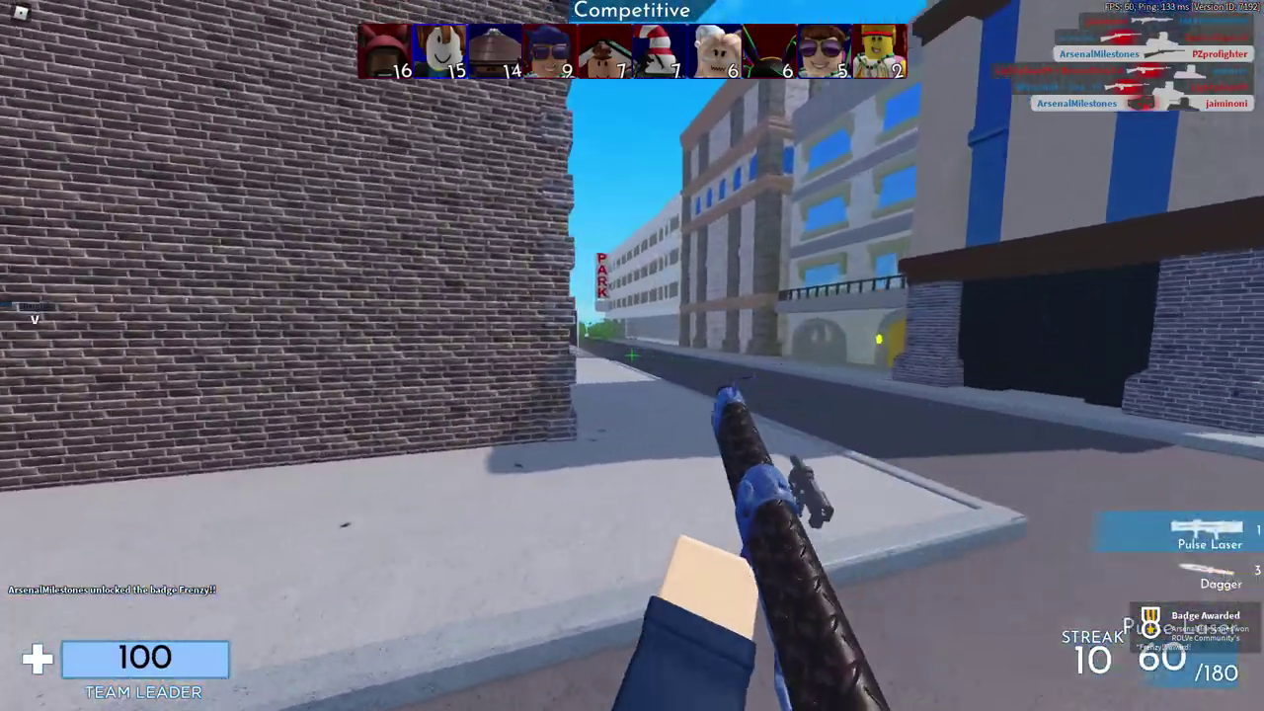
key("3")
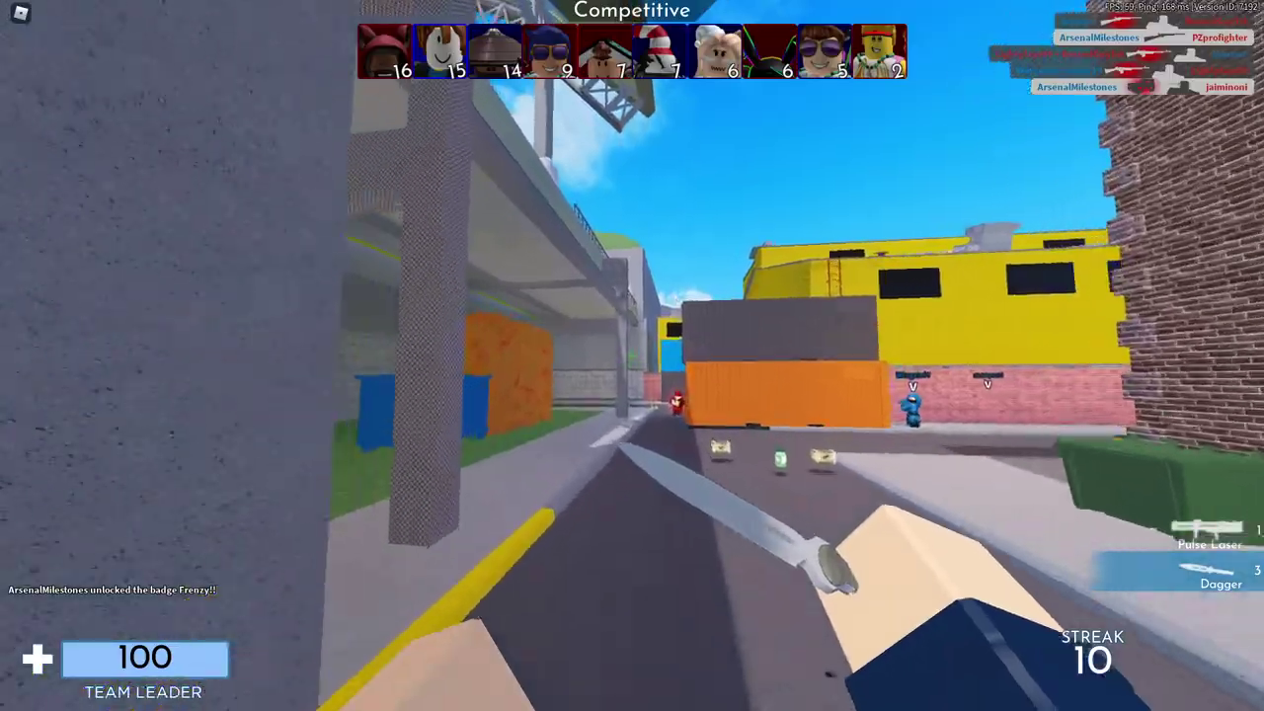
key("1")
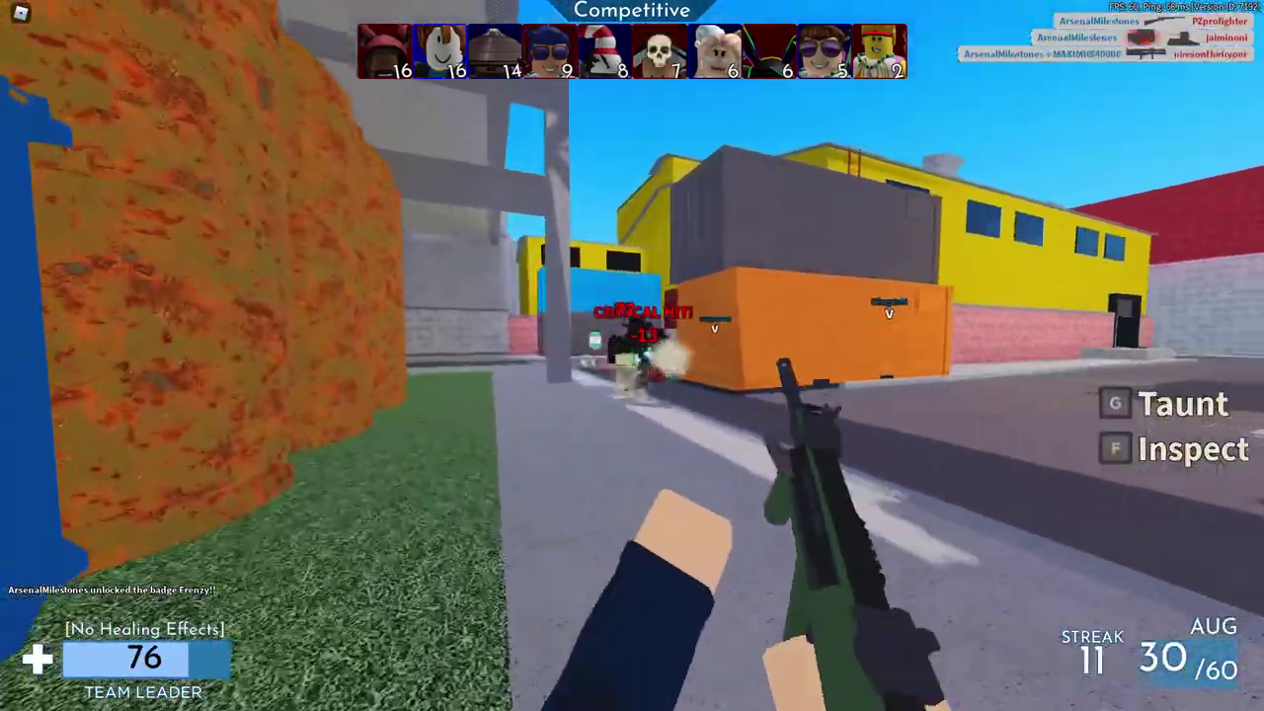
left_click(632, 356)
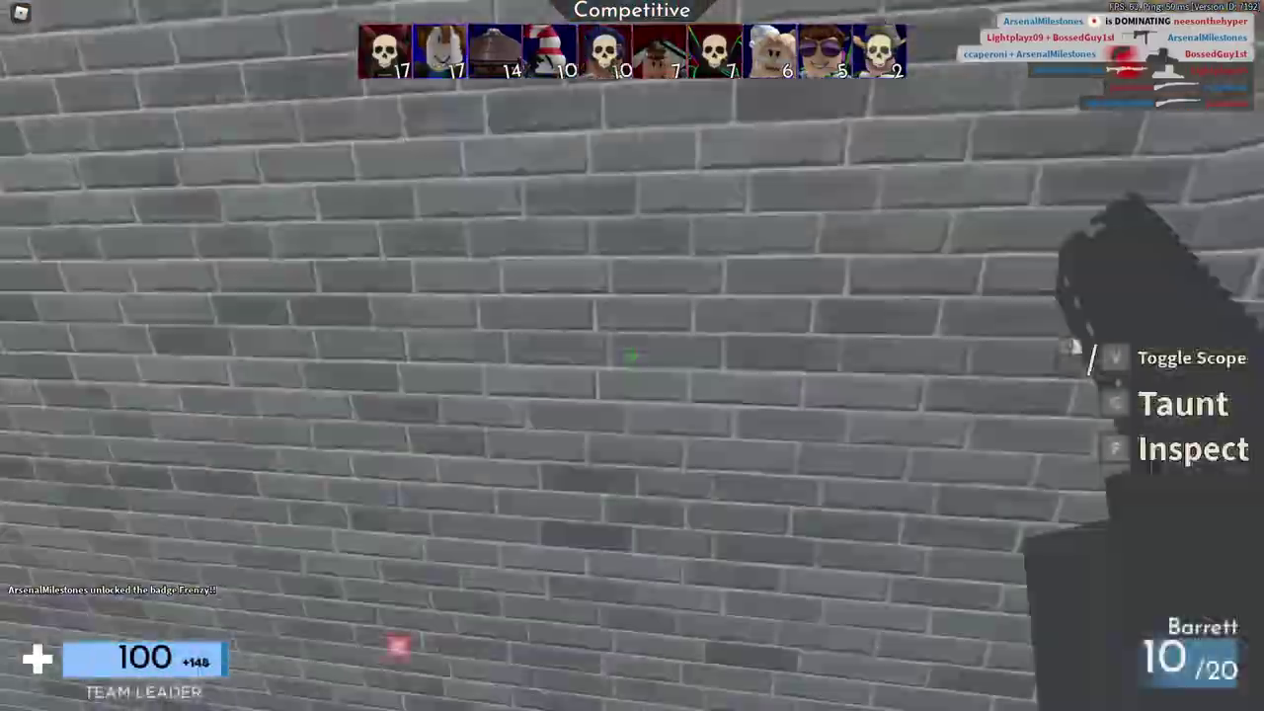
Step: Respawn with the Barrett, then run through the yellow room toward a teammate with the SCAR-H
key("3")
key("1")
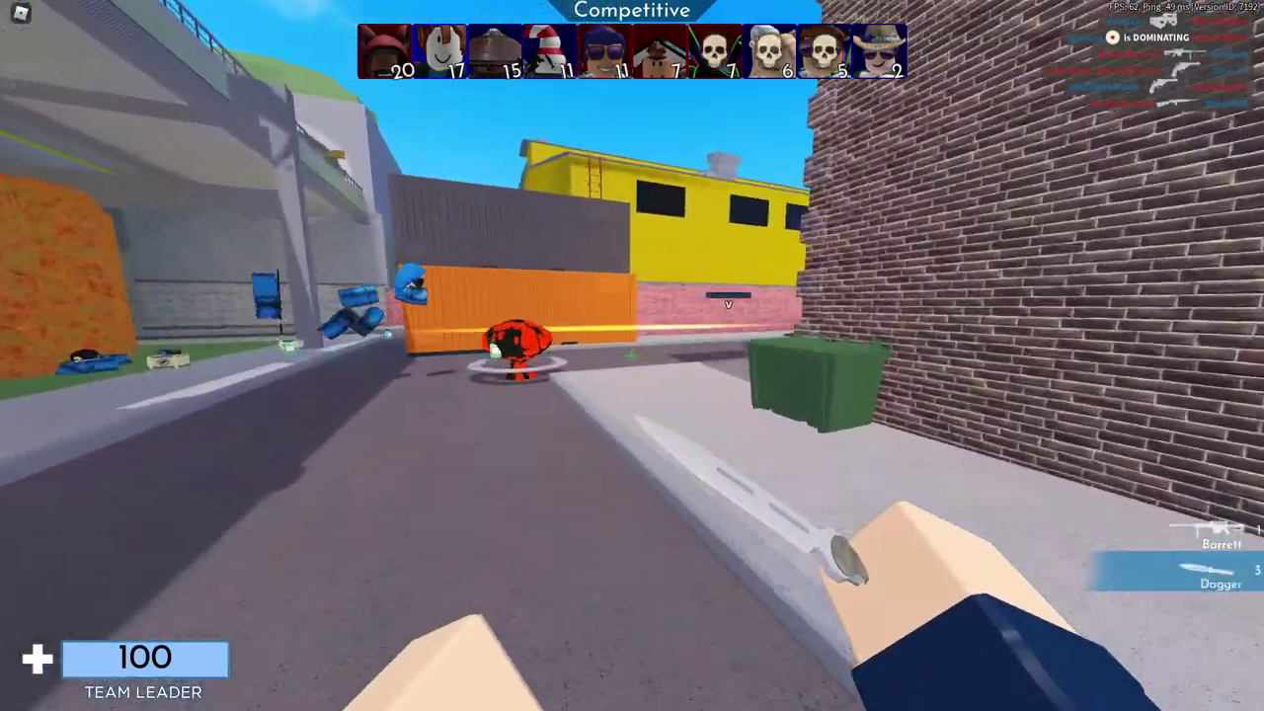
key("1")
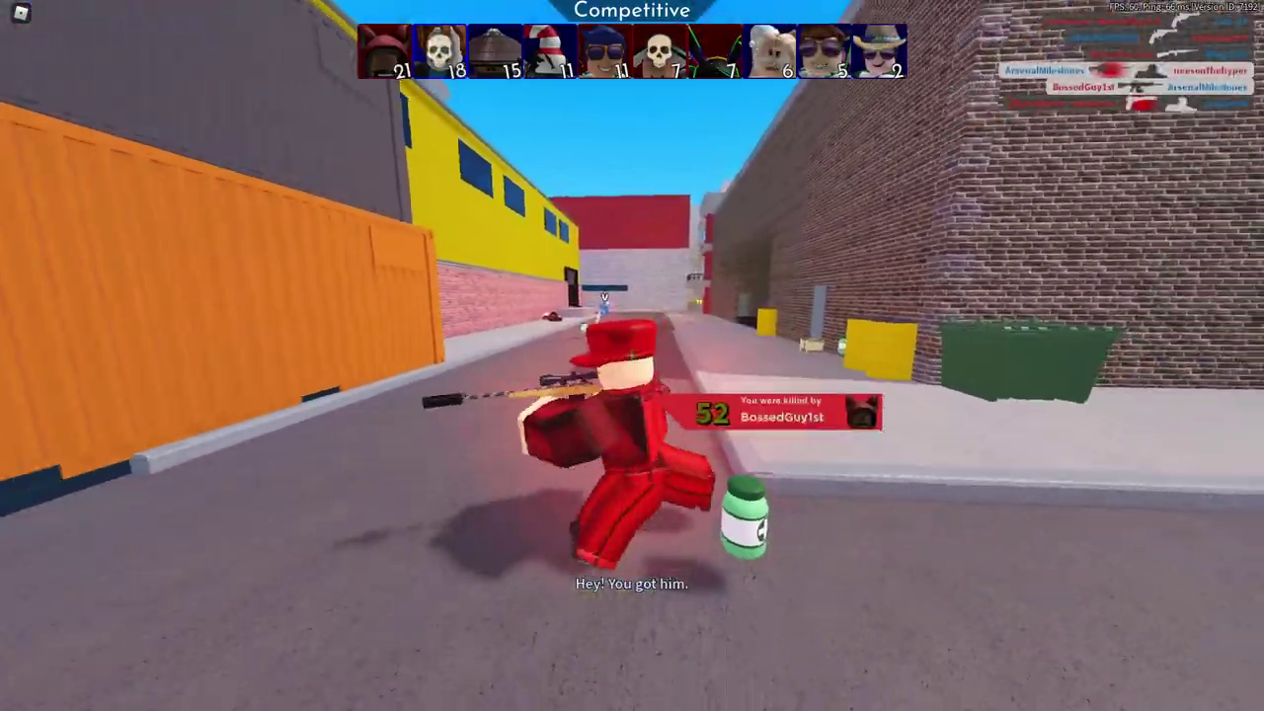
key("3")
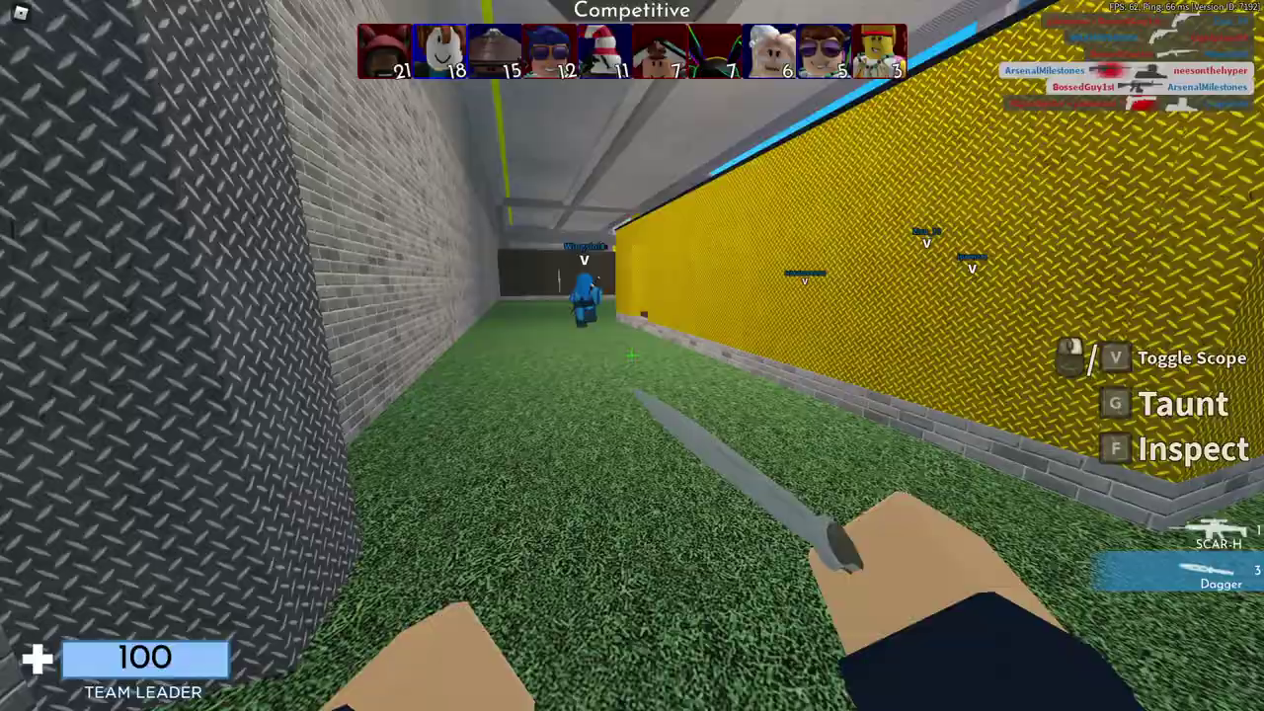
key("w")
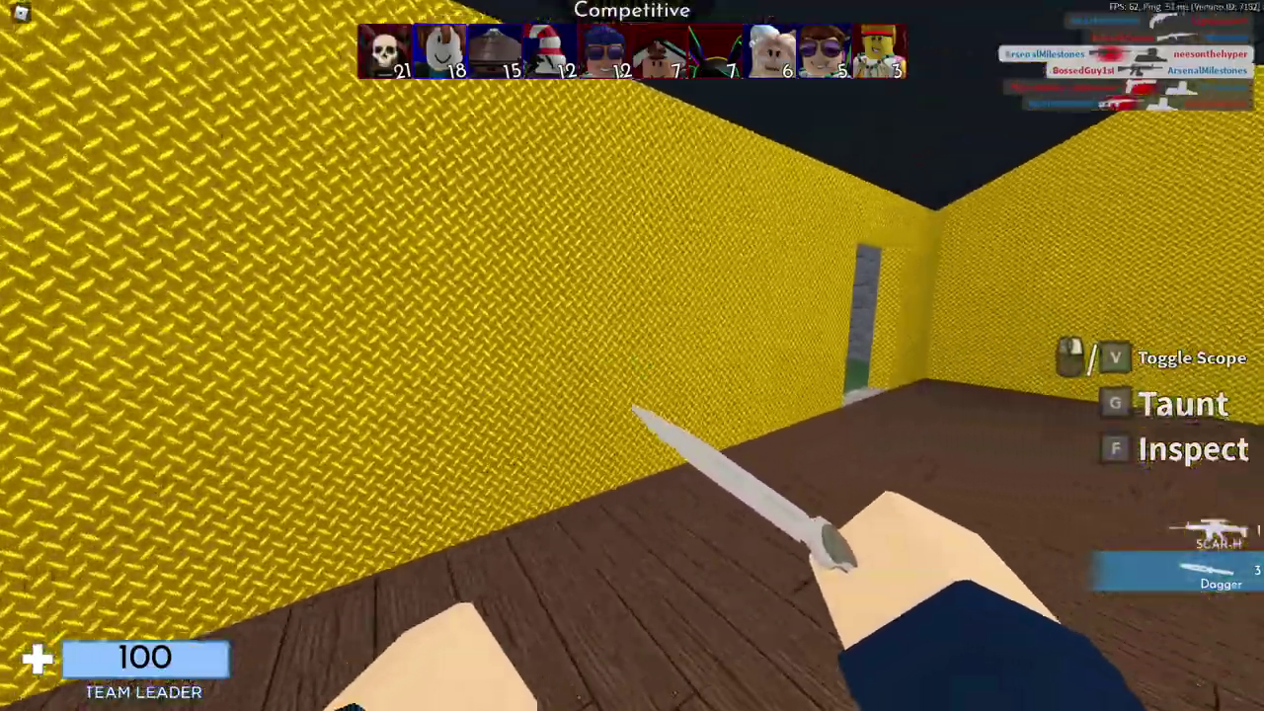
key("1")
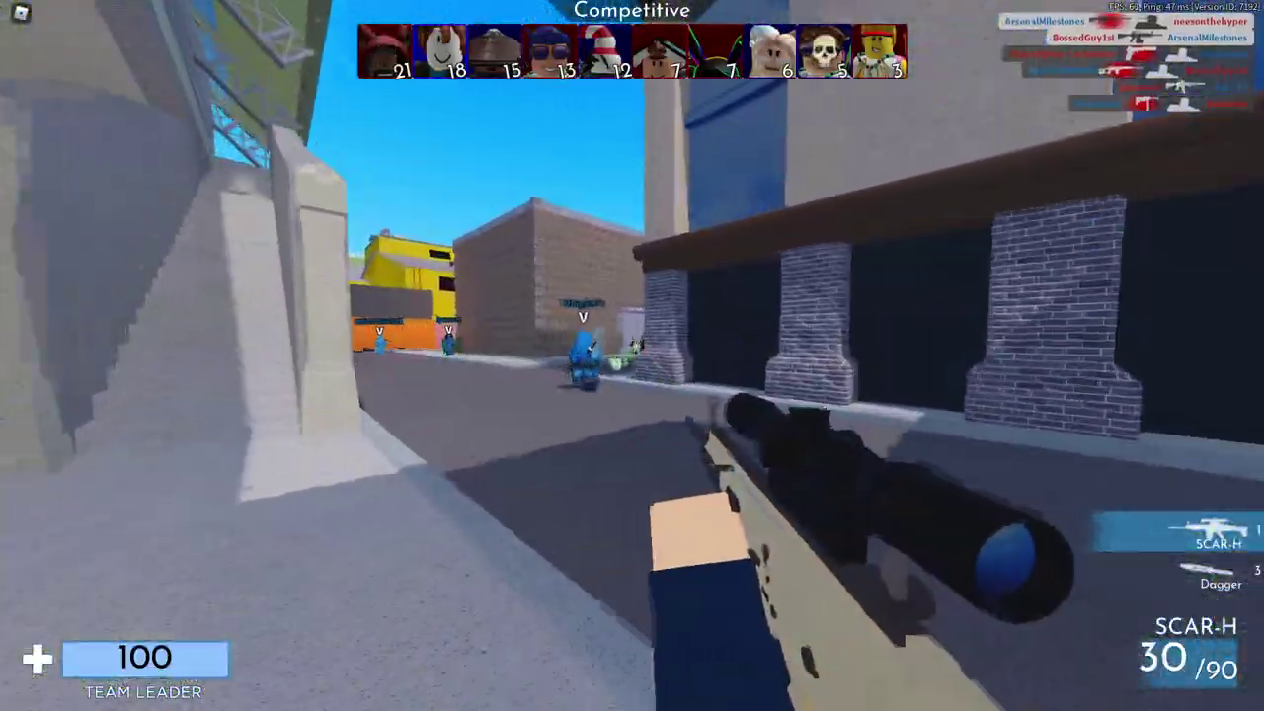
key("w")
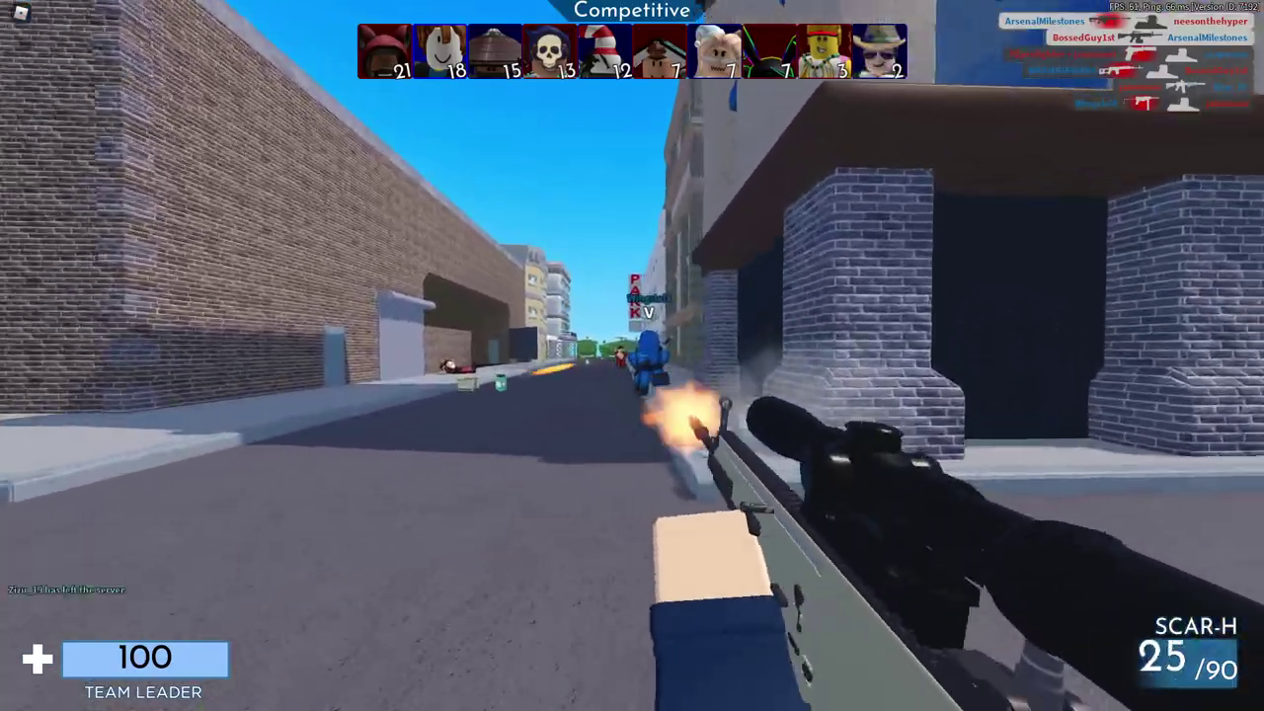
Step: Kill the street enemy with the SCAR-H, fire the M1A1 Carbine, and kill with the Nailgun
left_click(632, 356)
key("w")
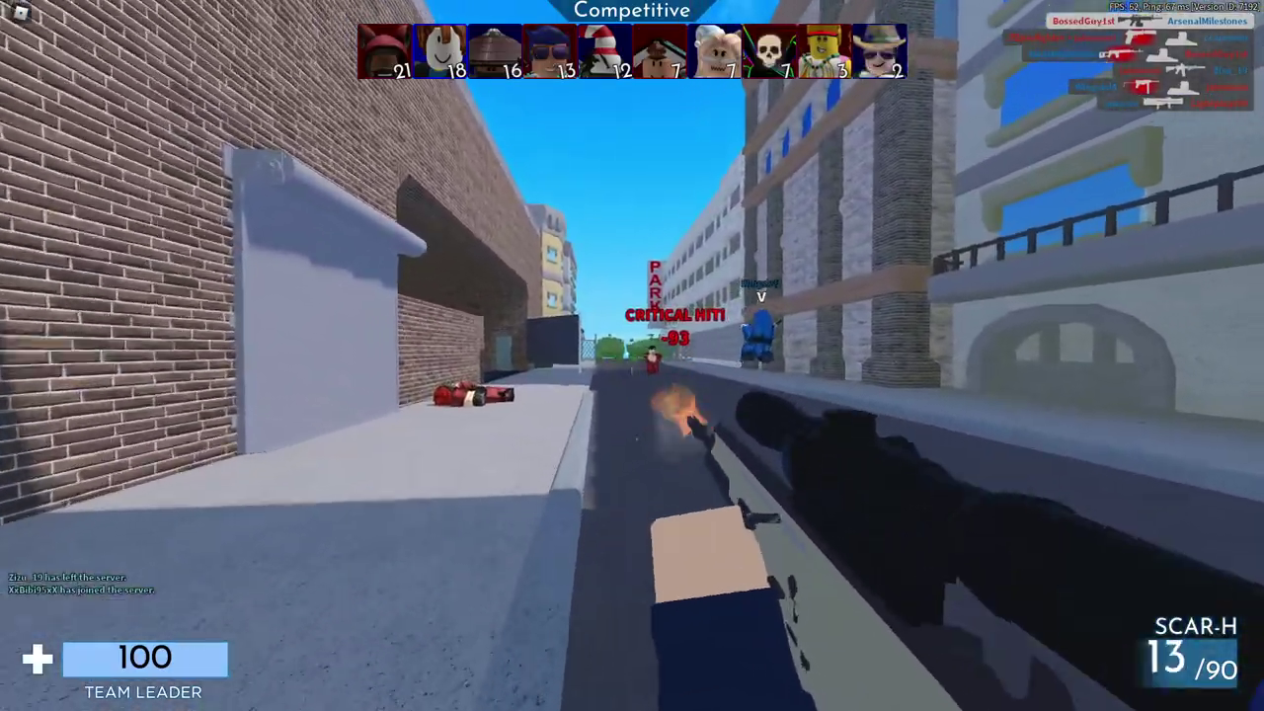
left_click(631, 355)
key("w")
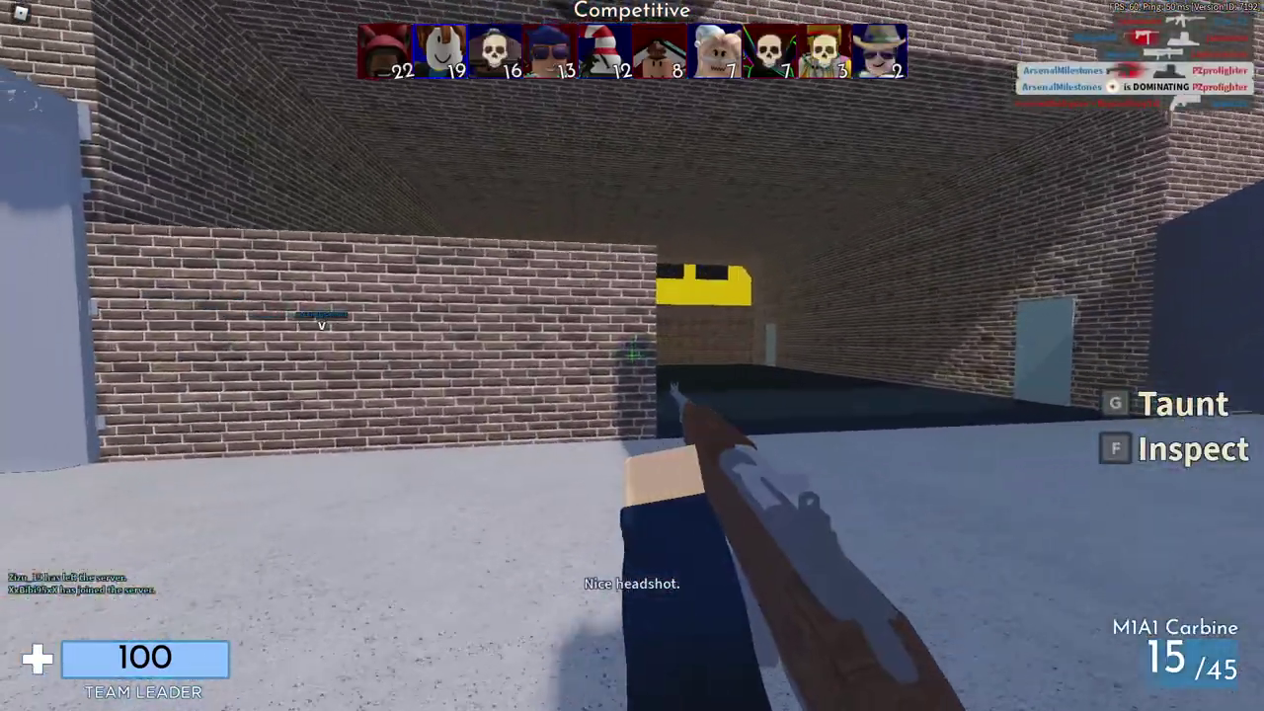
left_click(632, 355)
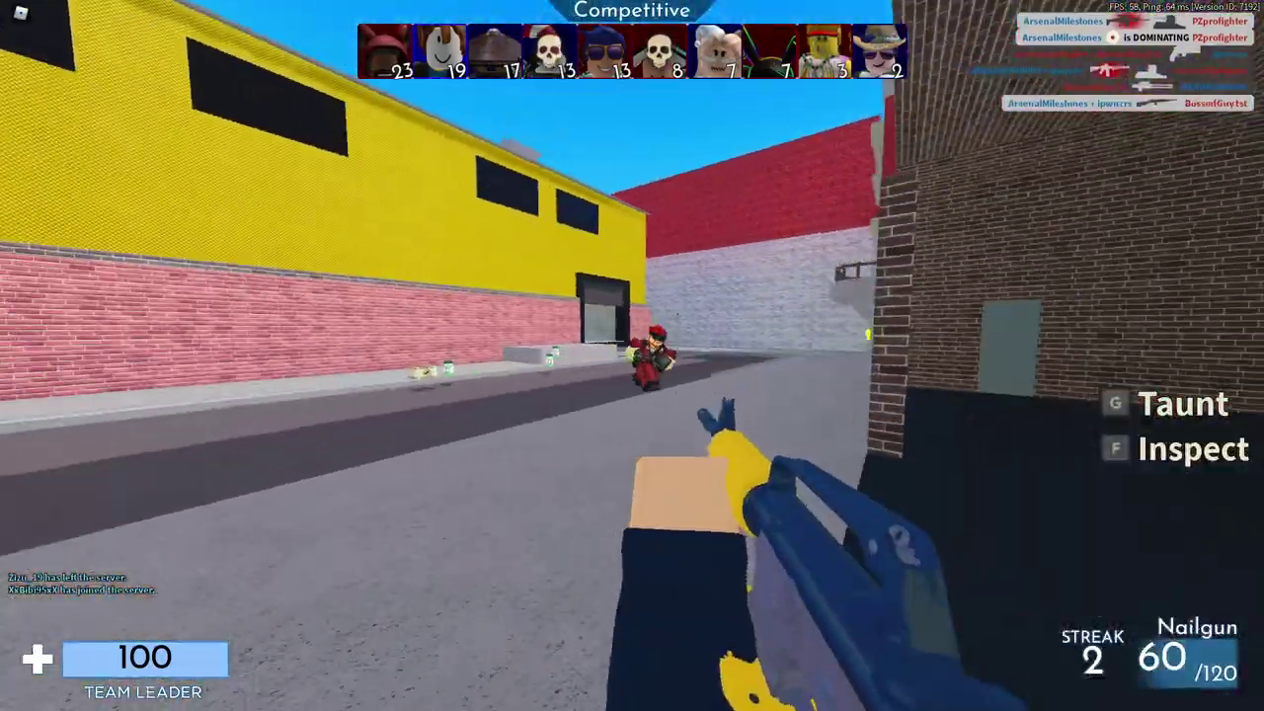
left_click(632, 355)
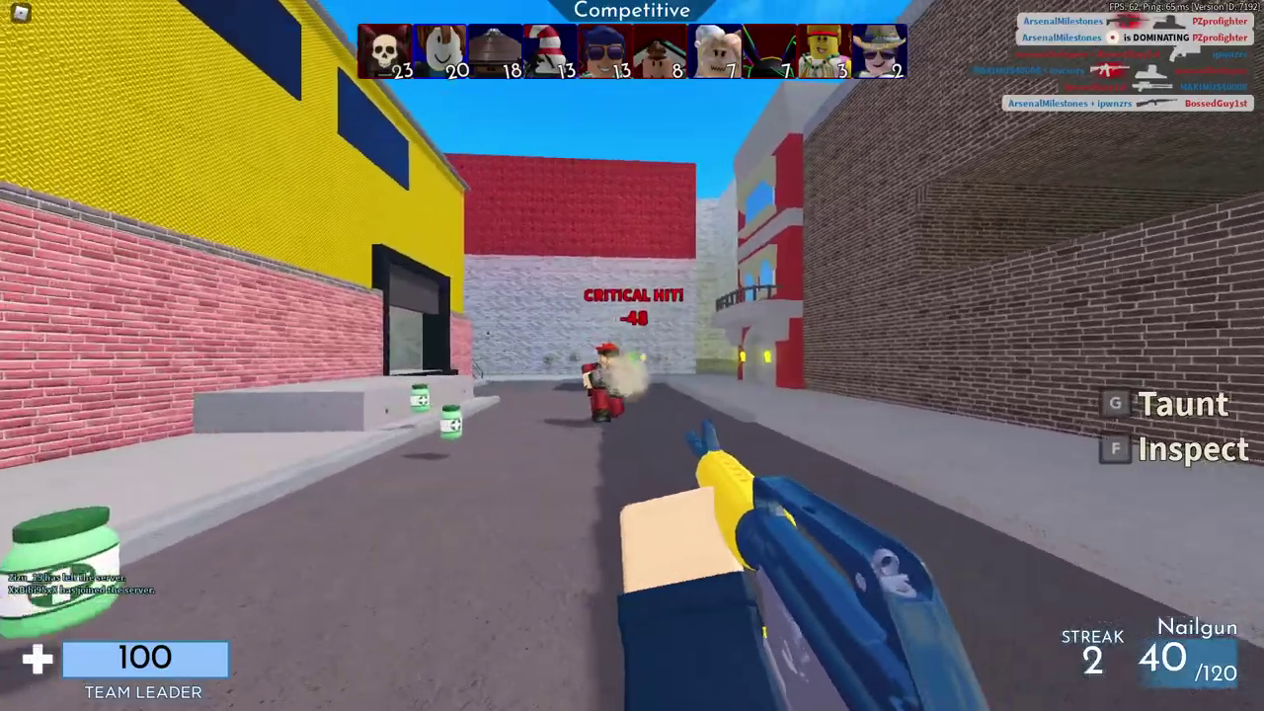
left_click(631, 355)
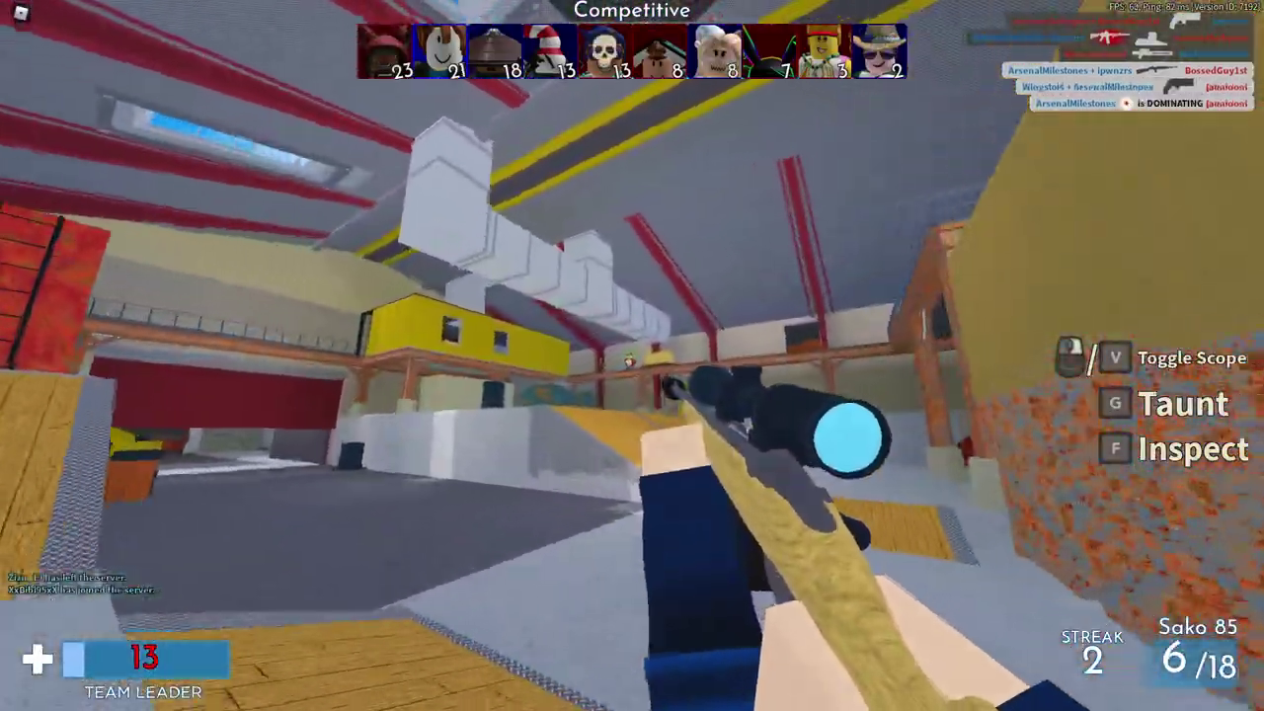
Step: Snipe the warehouse enemy, kill with the Railgun and FMG-9, and pass the red garage door
left_click(632, 355)
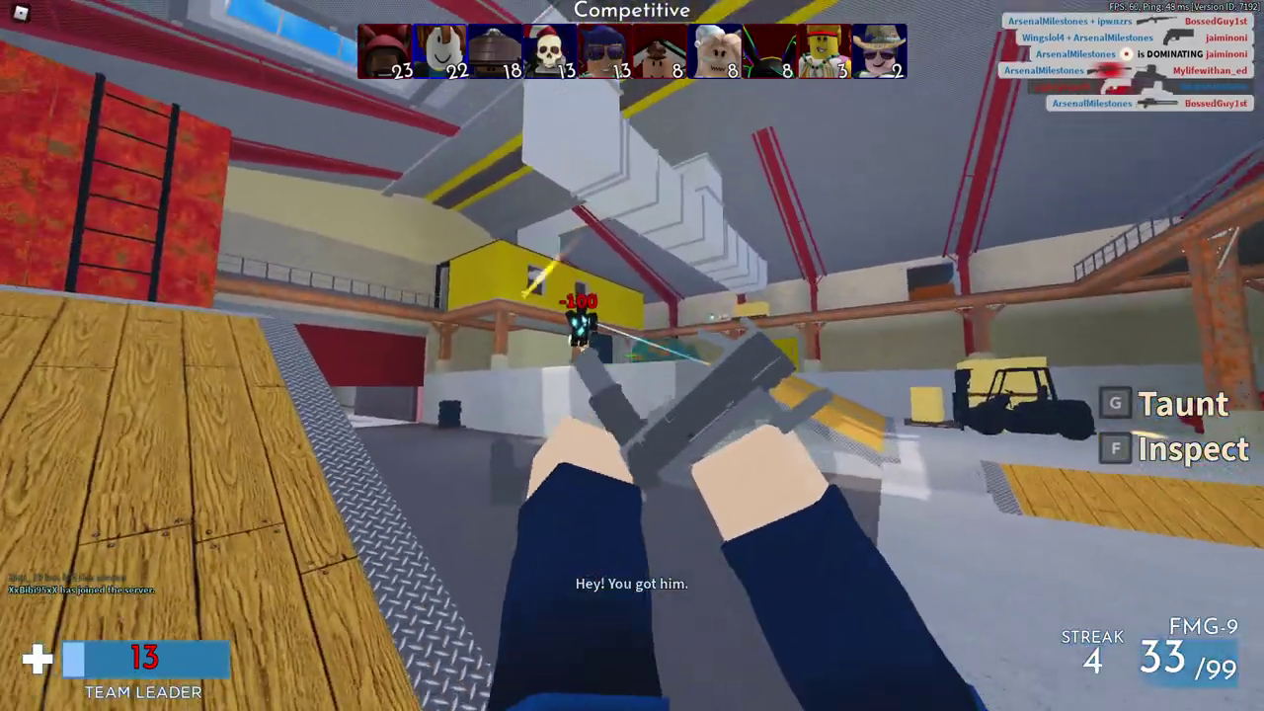
left_click(631, 355)
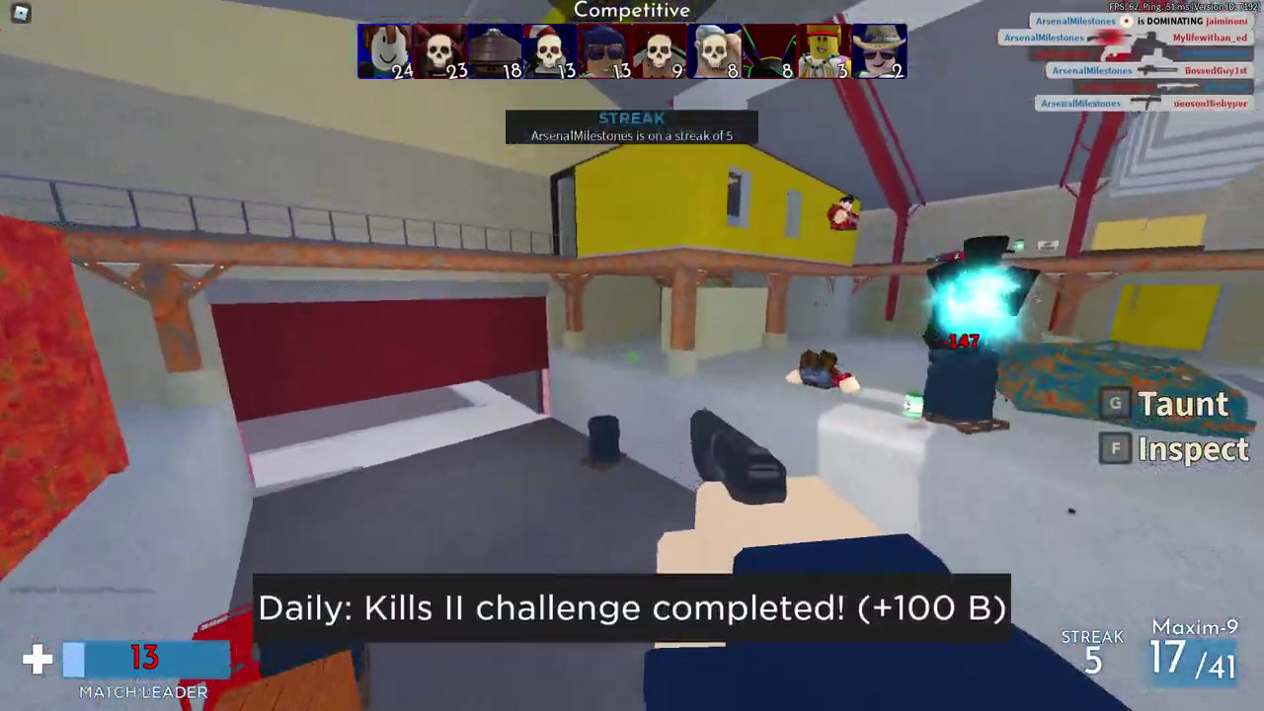
left_click(632, 355)
key("w")
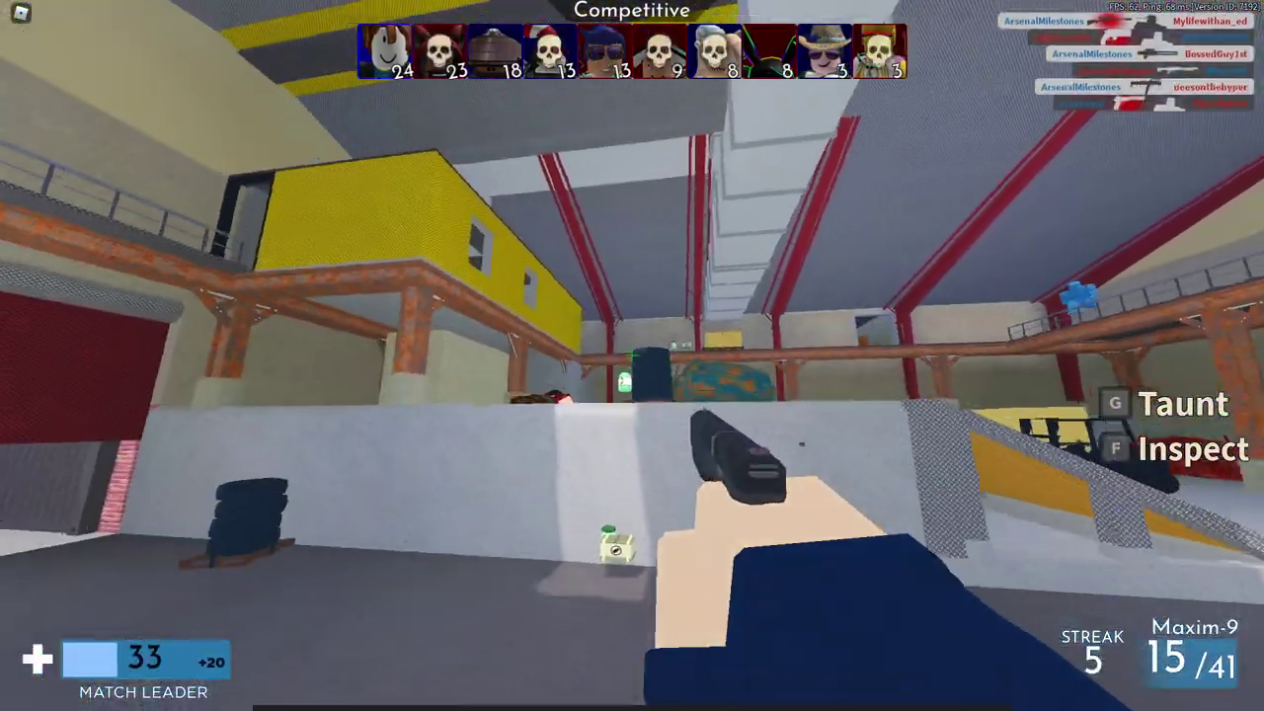
key("w")
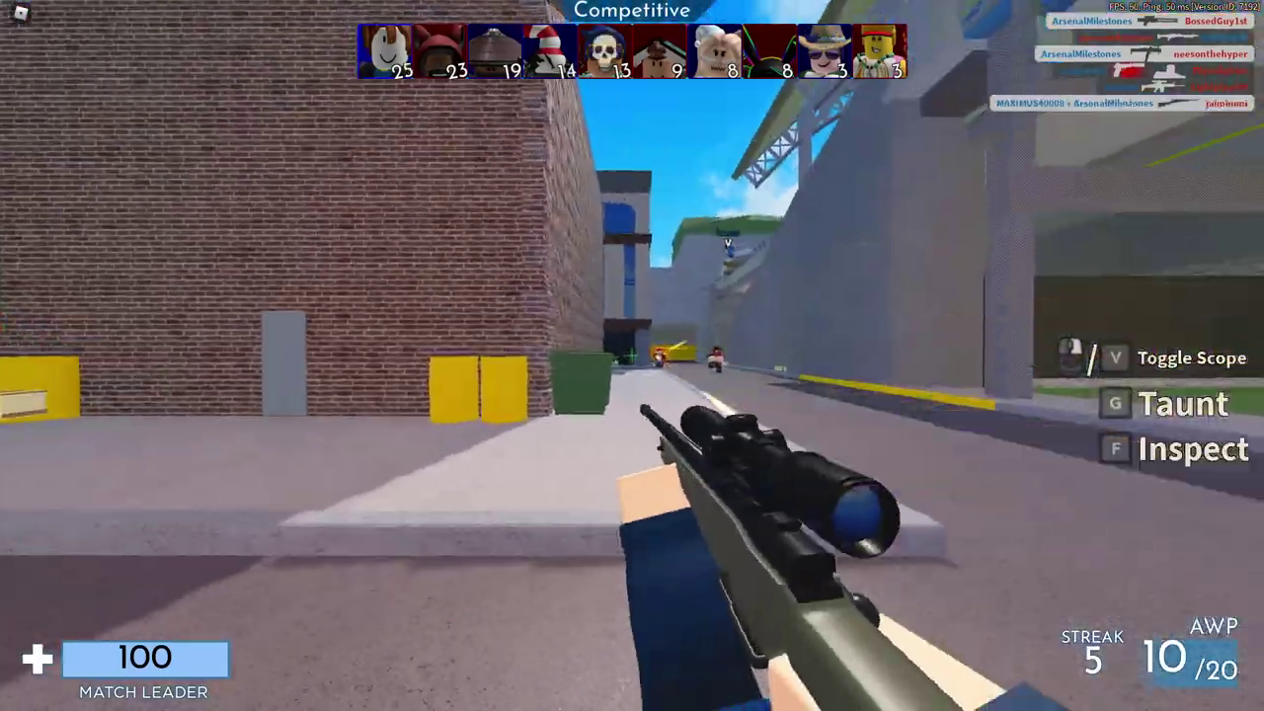
Step: Take kills with the AWP, Mosin-Nagant, M14 EBR and Pulse Musket near the green dumpster
left_click(632, 355)
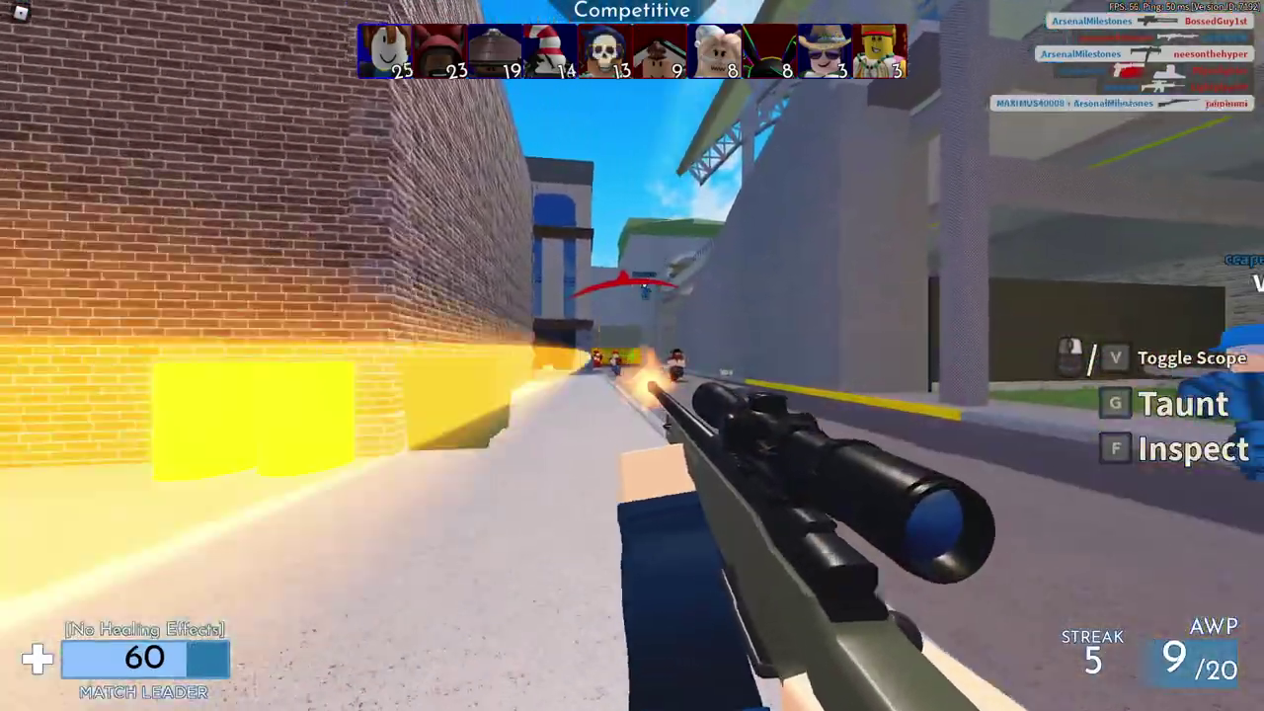
key("w")
left_click(632, 355)
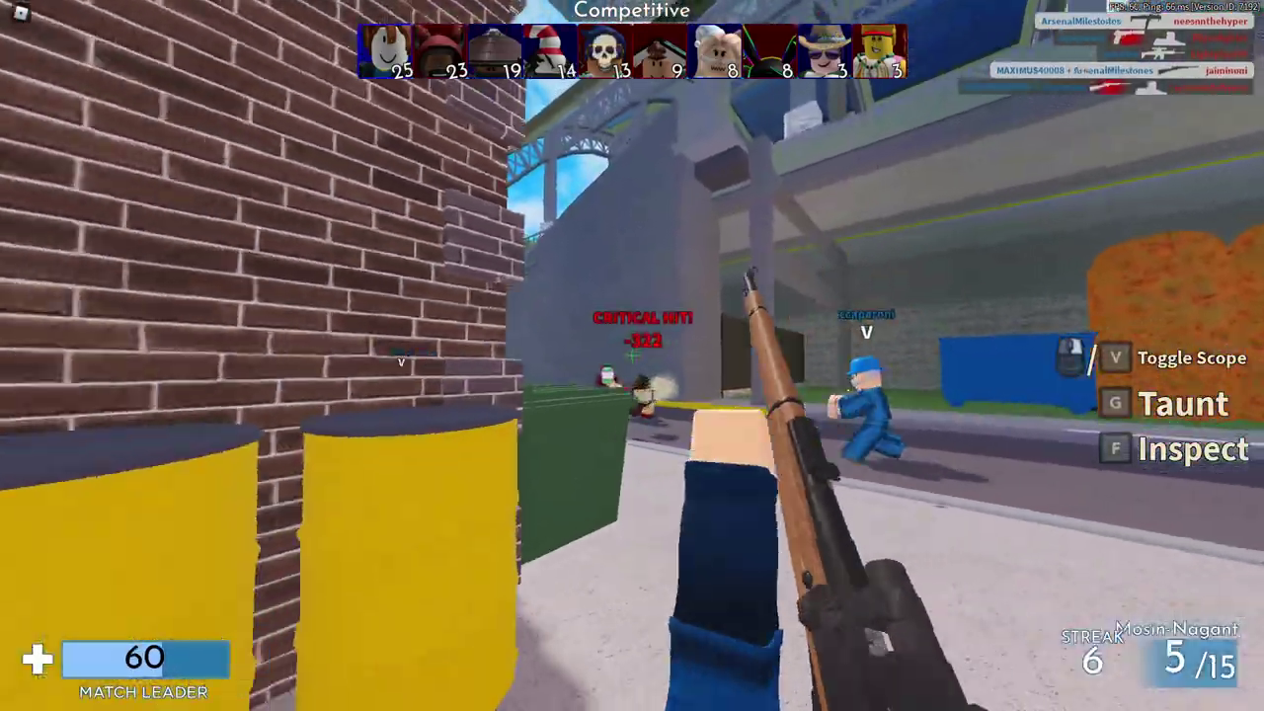
key("w")
left_click(632, 355)
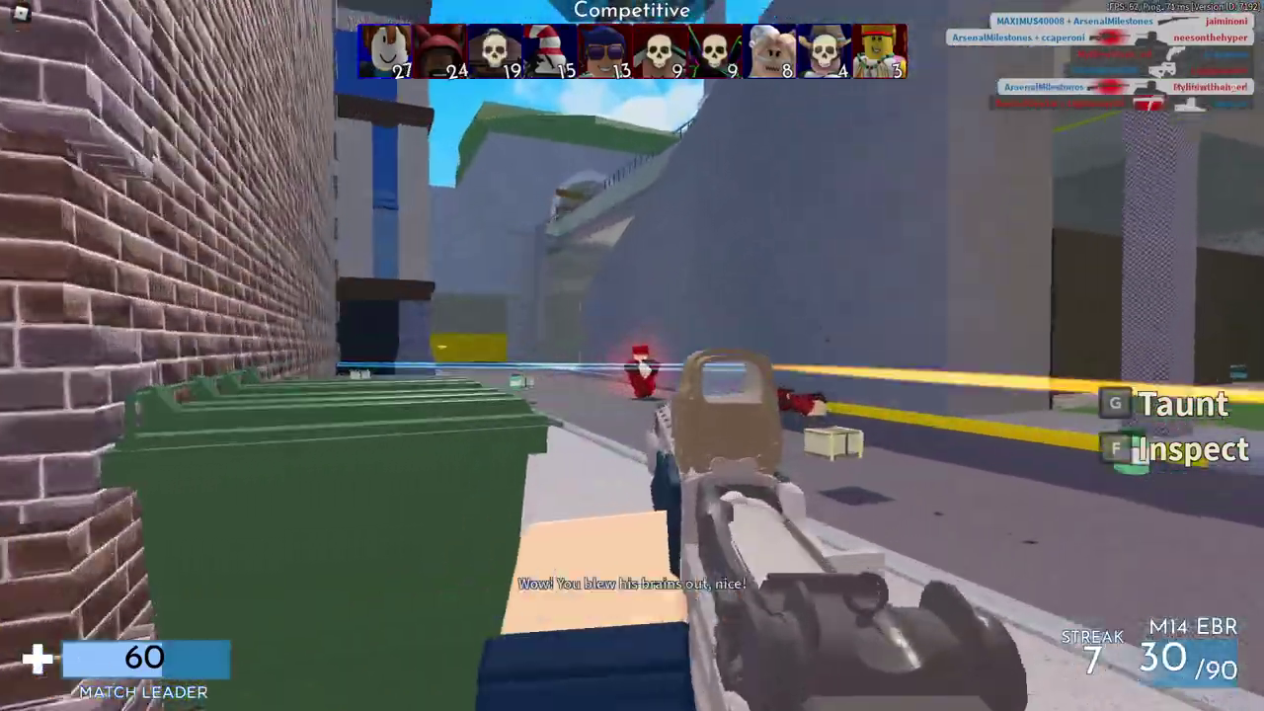
left_click(632, 355)
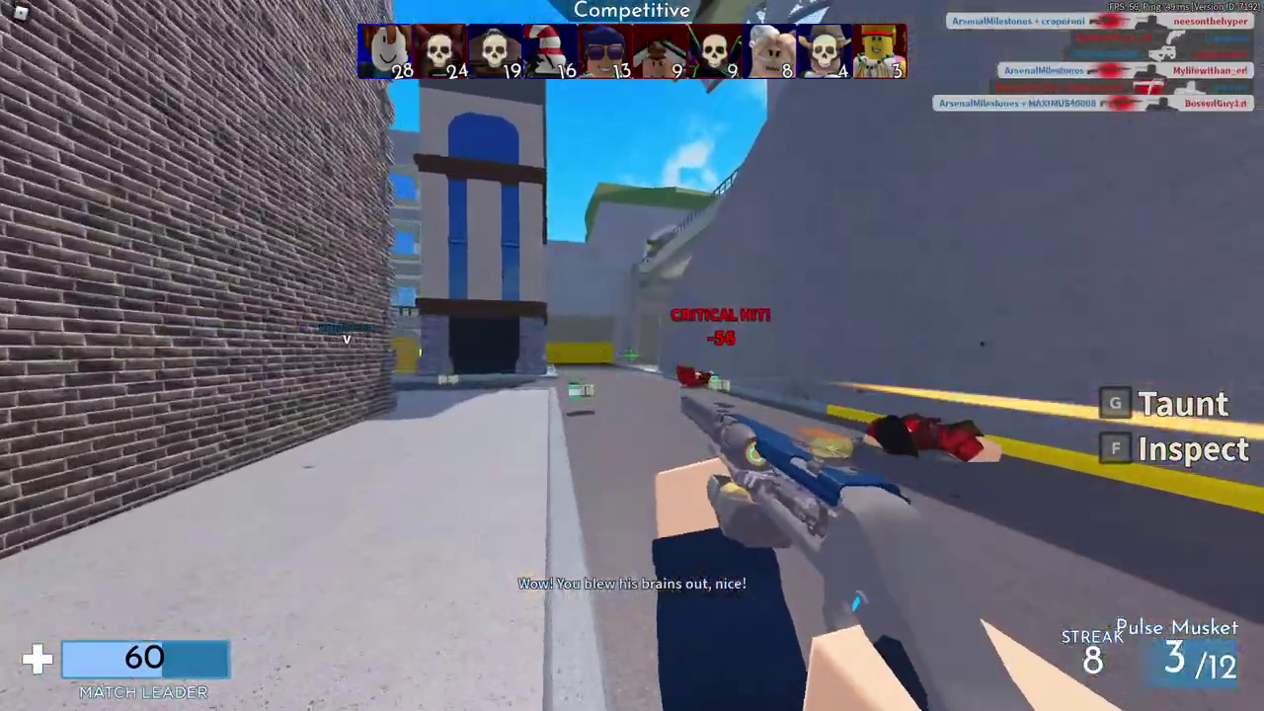
key("w")
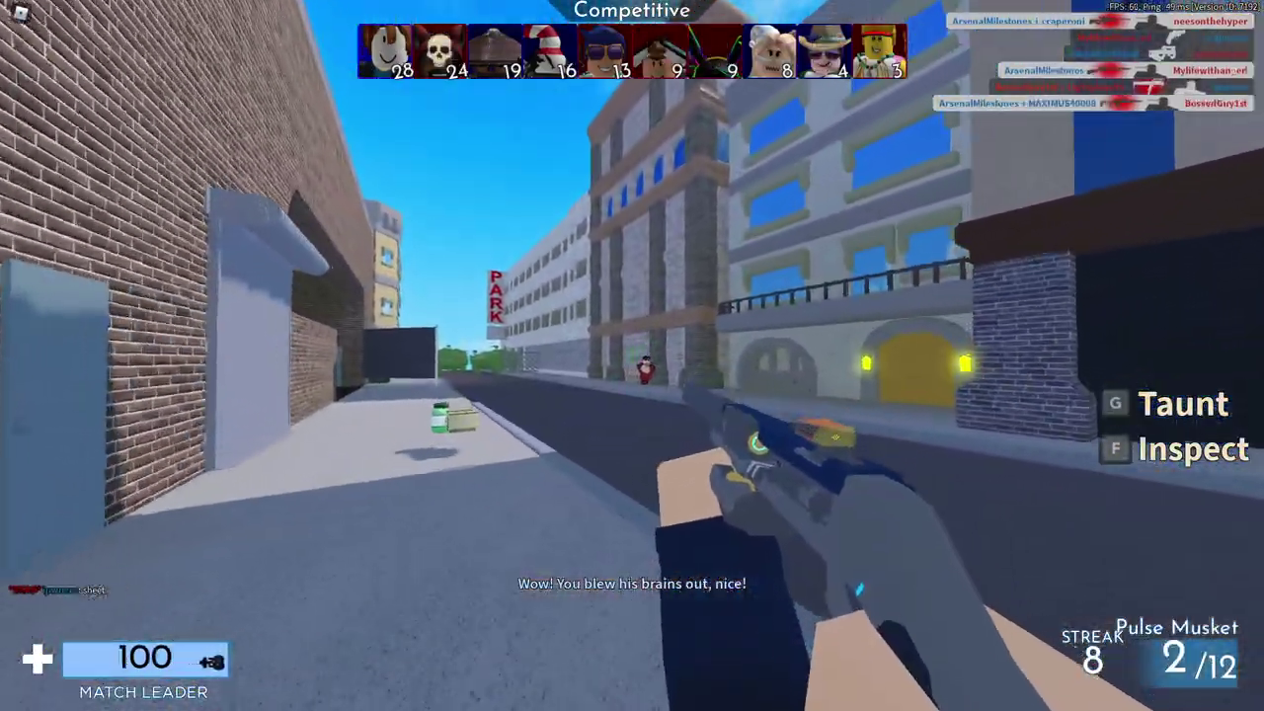
left_click(632, 355)
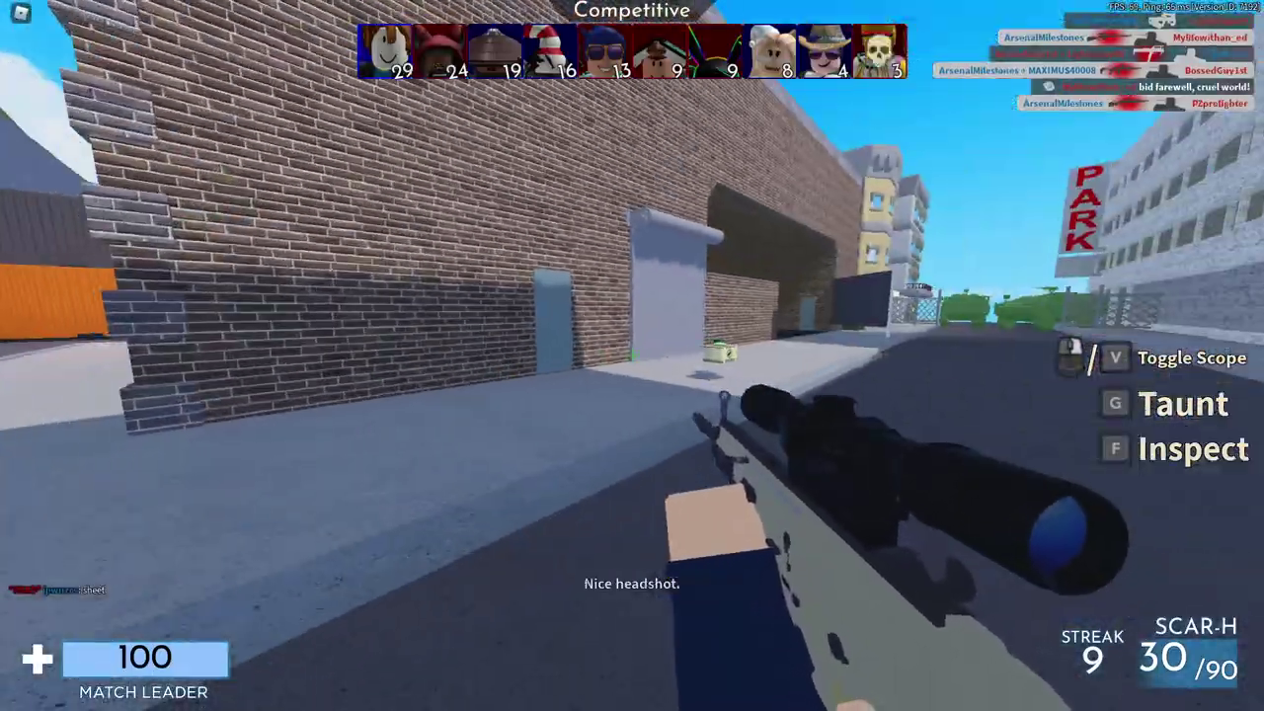
Step: Run into the next alley with the dagger and shoot the archway enemy with the SCAR-H
key("w")
key("3")
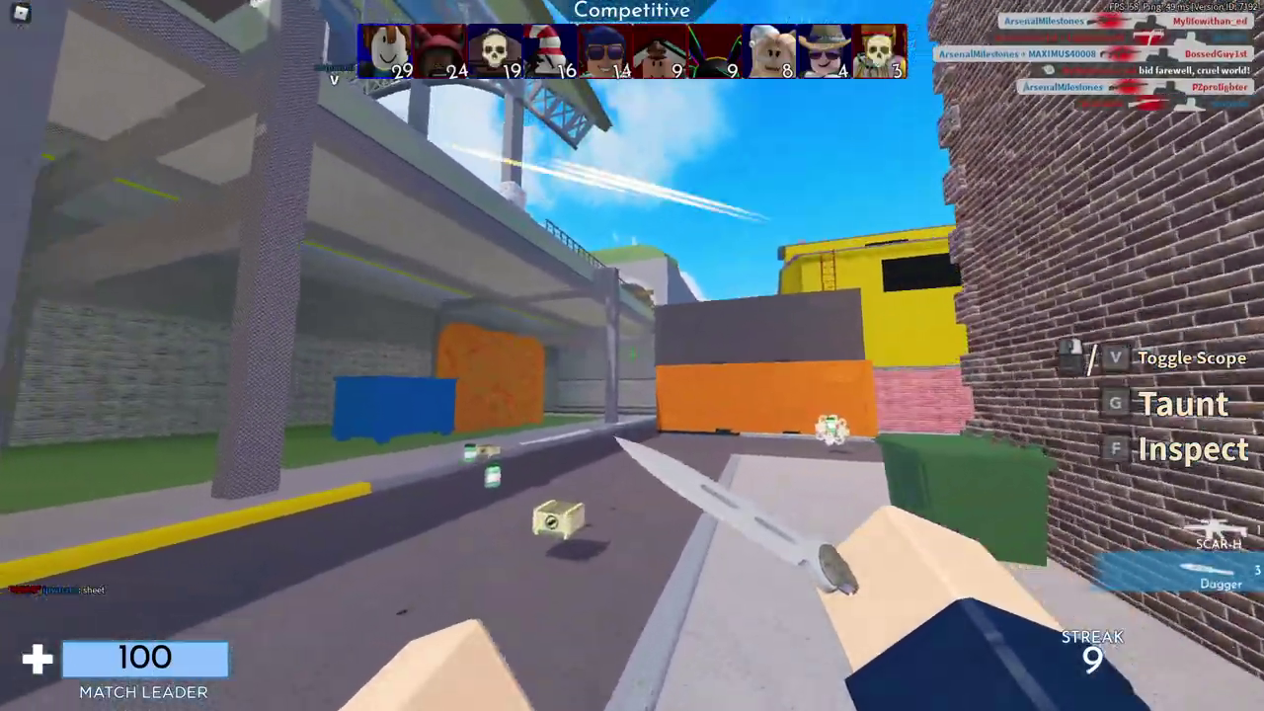
key("1")
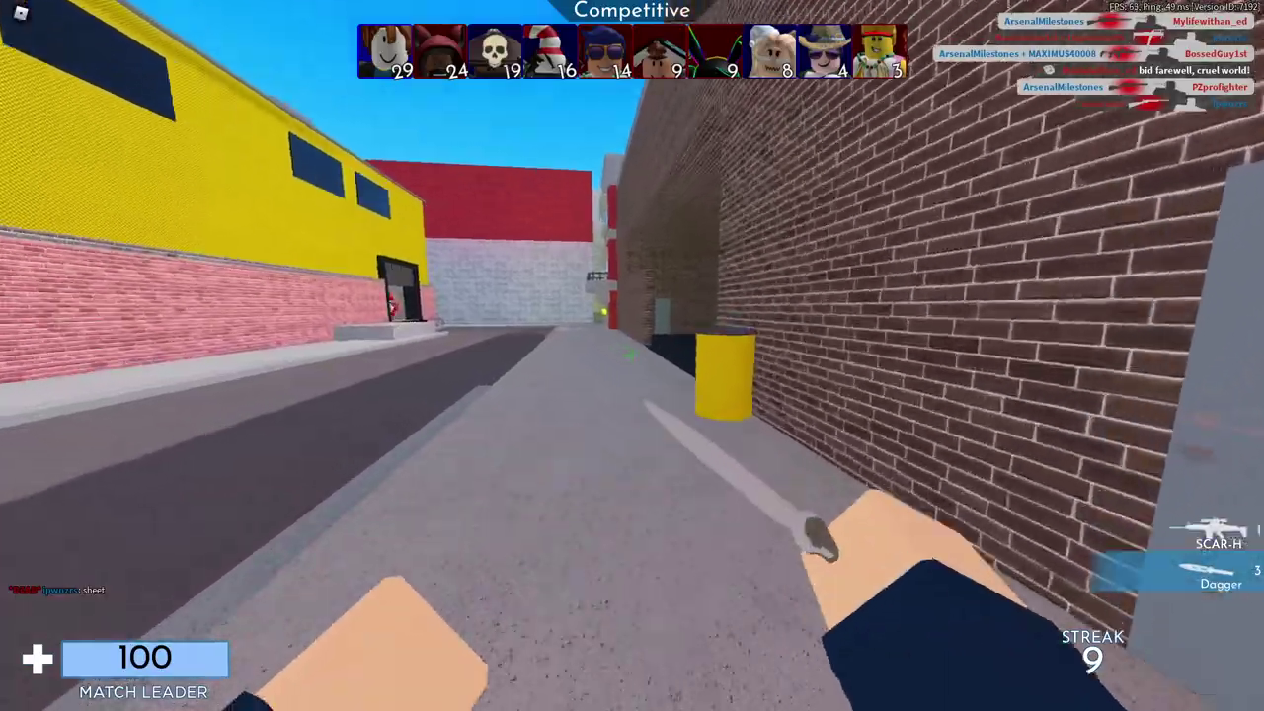
key("1")
left_click(632, 355)
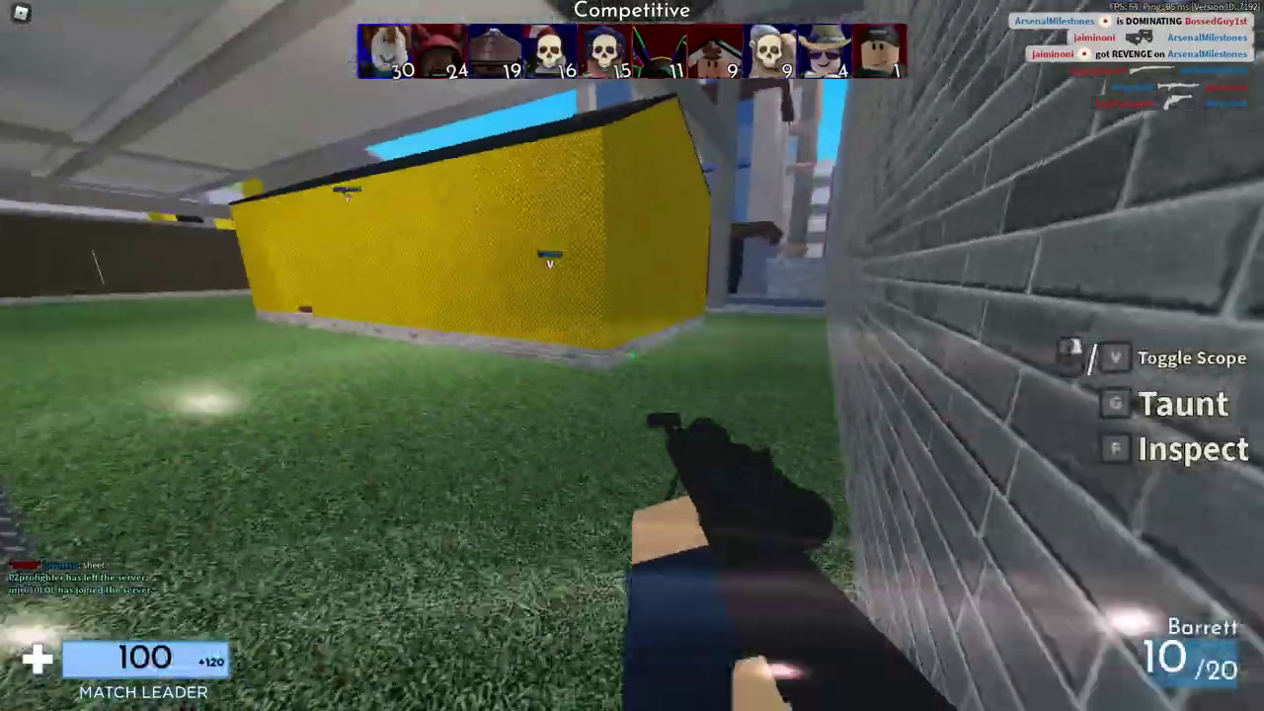
Step: Leave the brick corner, swapping between Barrett and Dagger to run faster
key("3")
key("1")
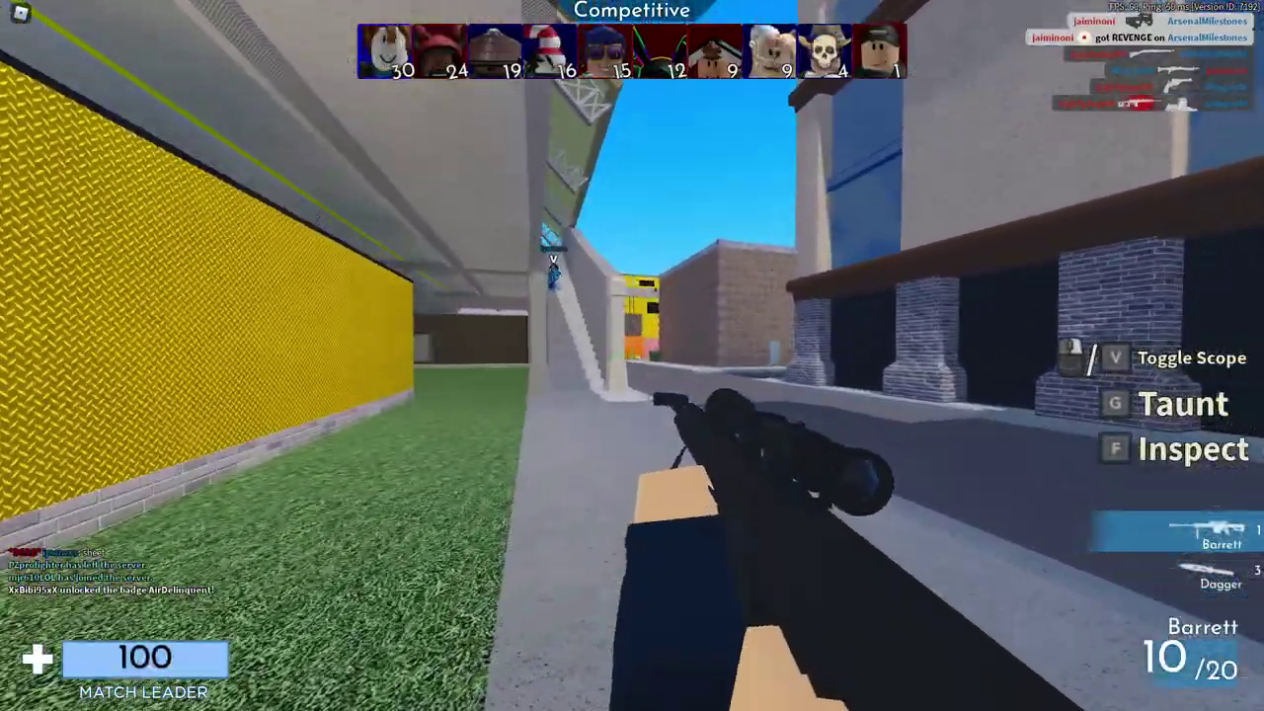
key("3")
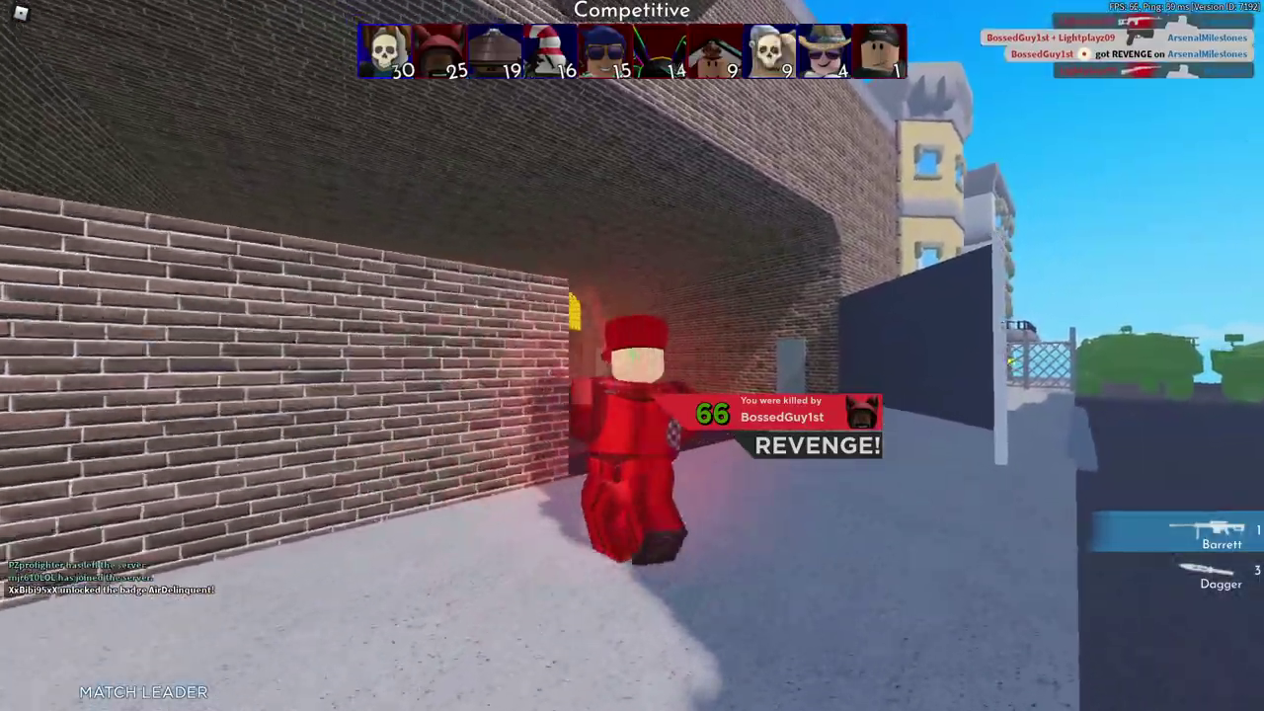
Step: After respawning, swap between Dagger and Barrett while advancing through the alley and street
key("3")
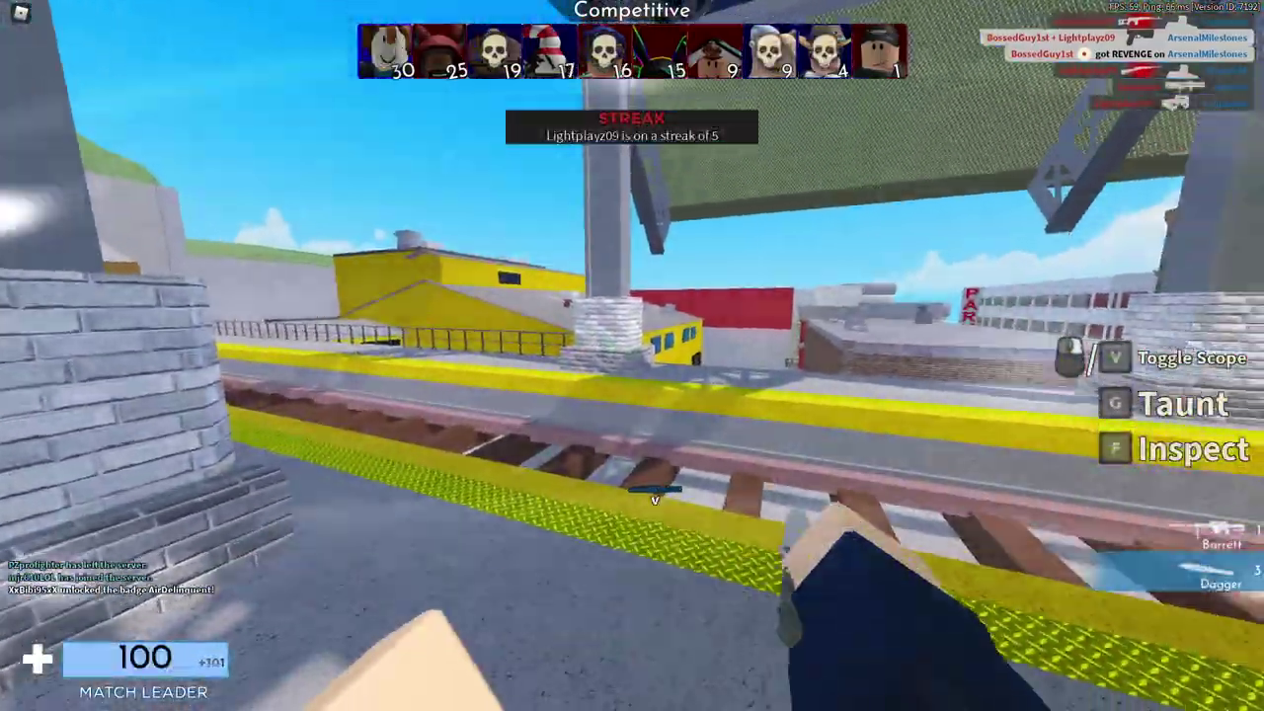
key("1")
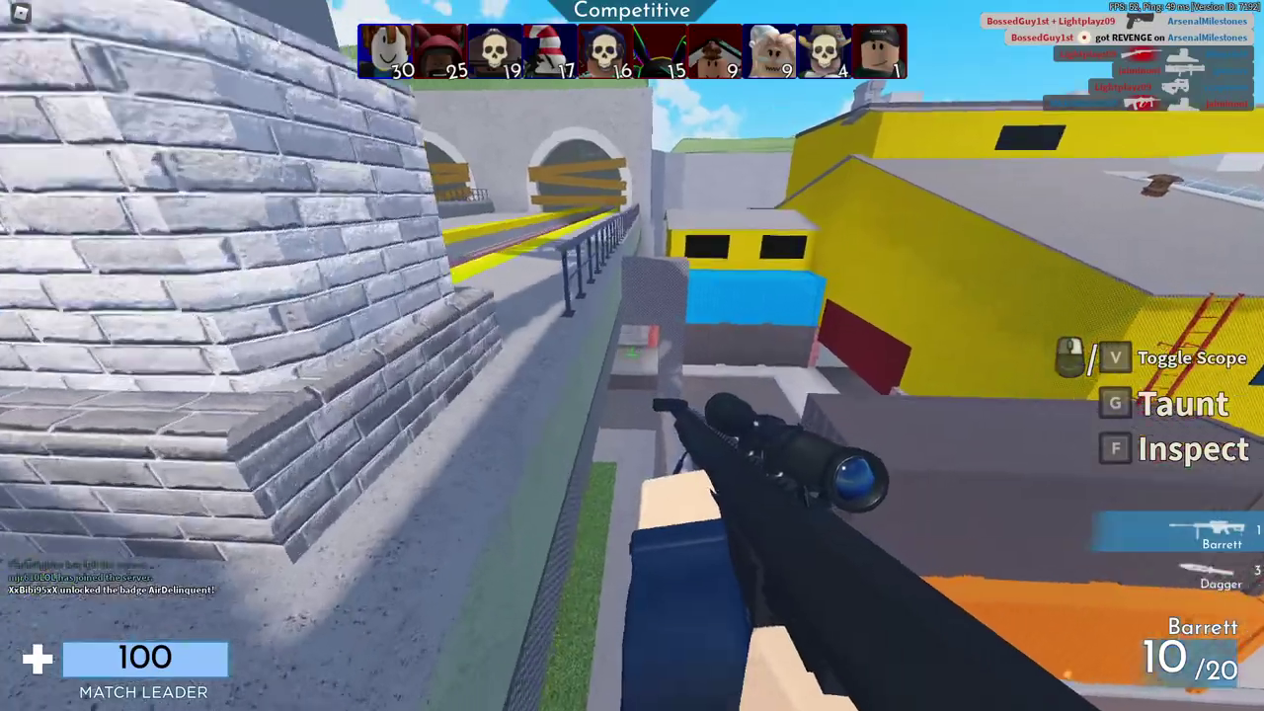
key("w")
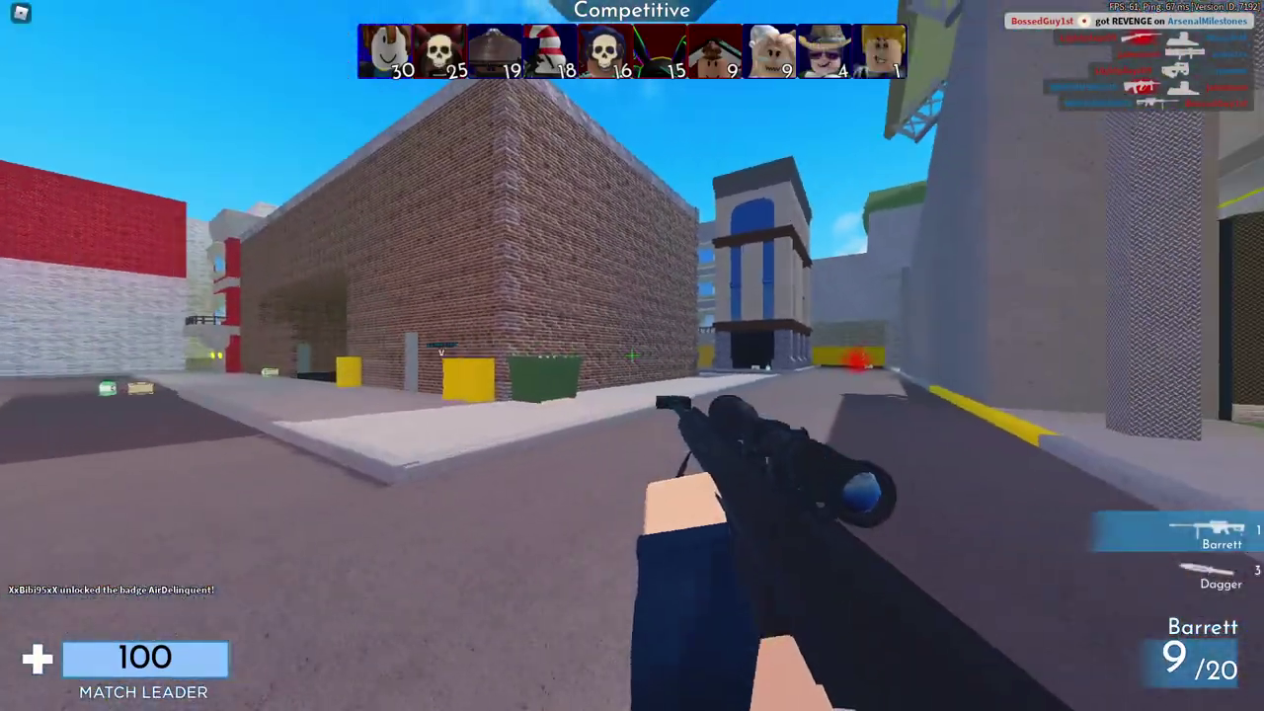
key("w")
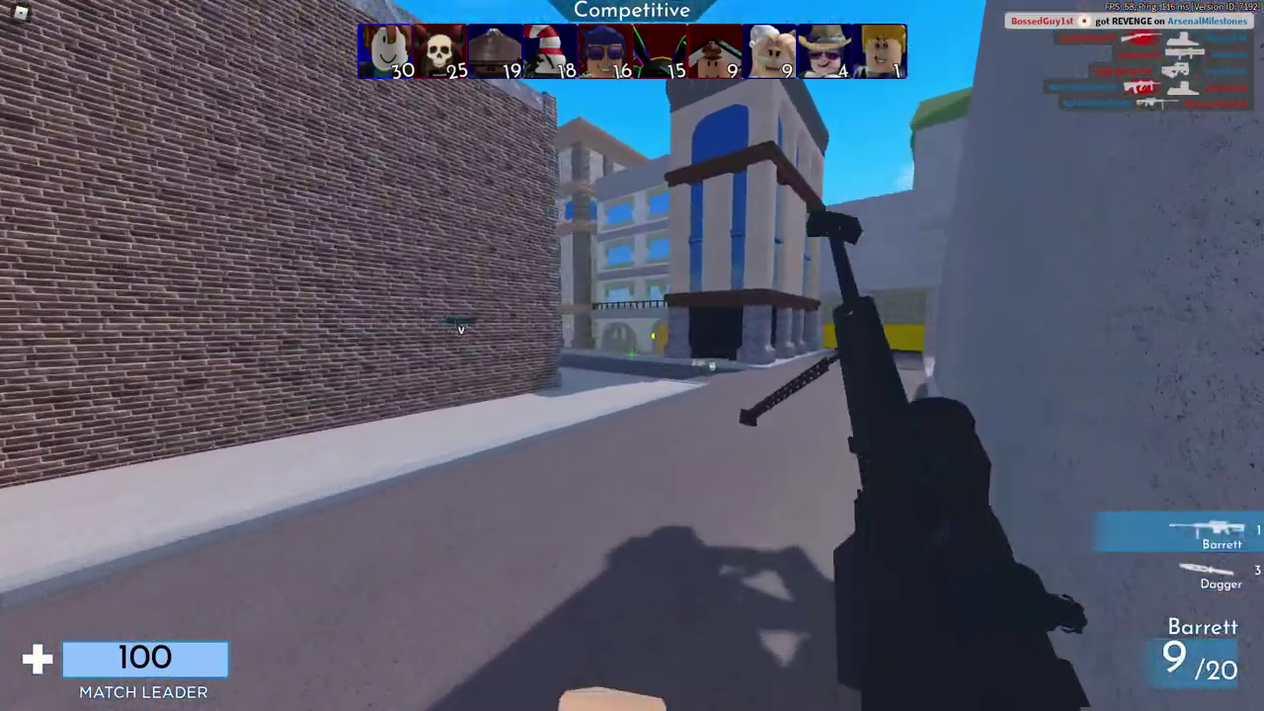
key("3")
key("1")
key("3")
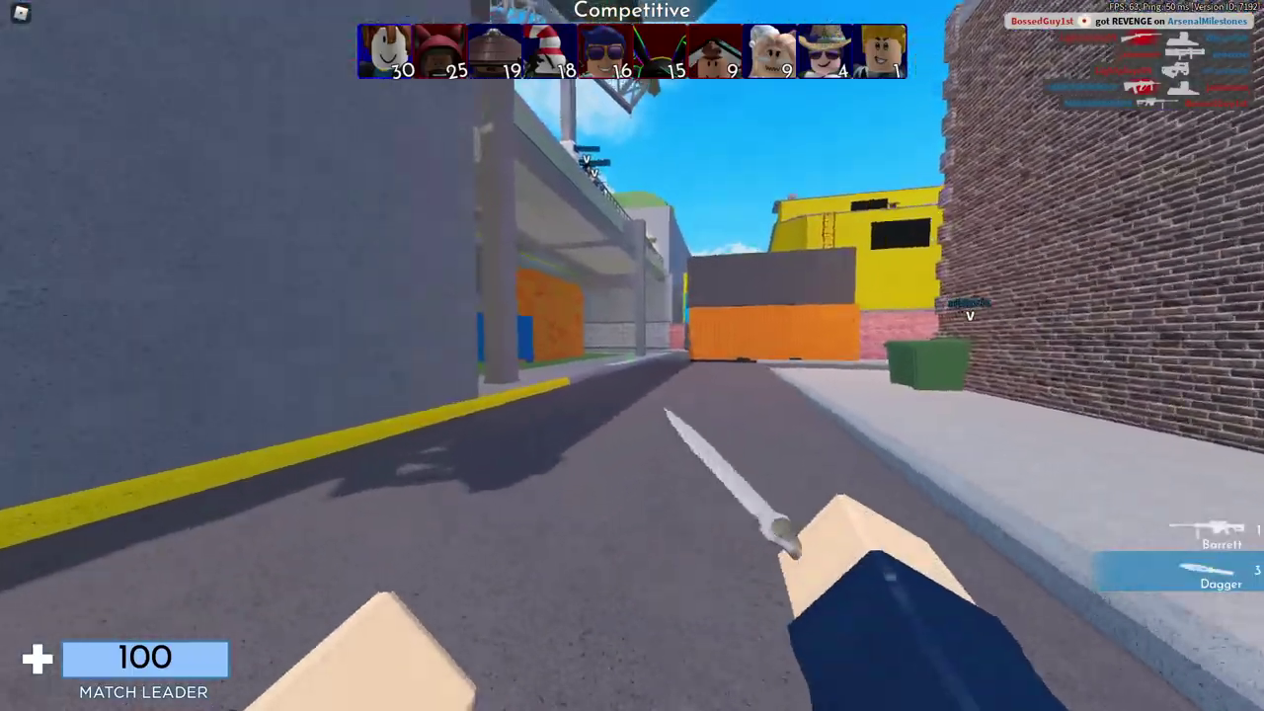
key("1")
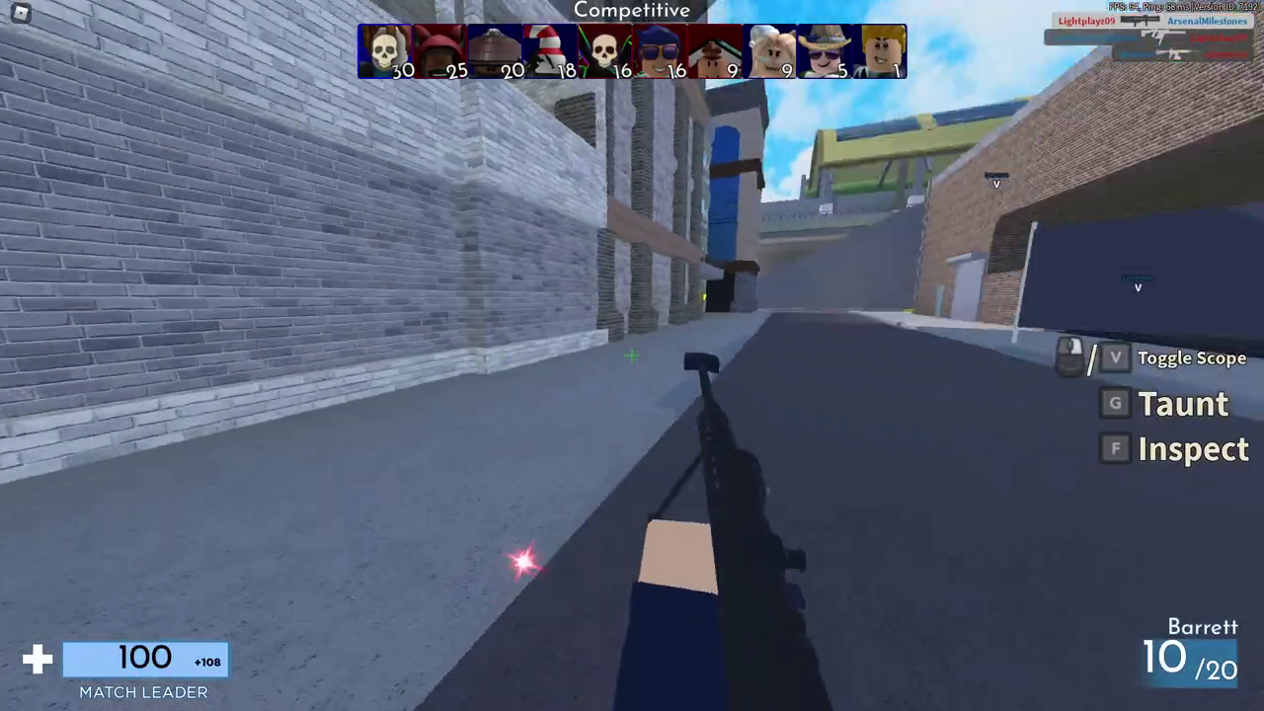
Step: After respawning again, toggle Dagger and Barrett and face the yellow building's enemy
key("3")
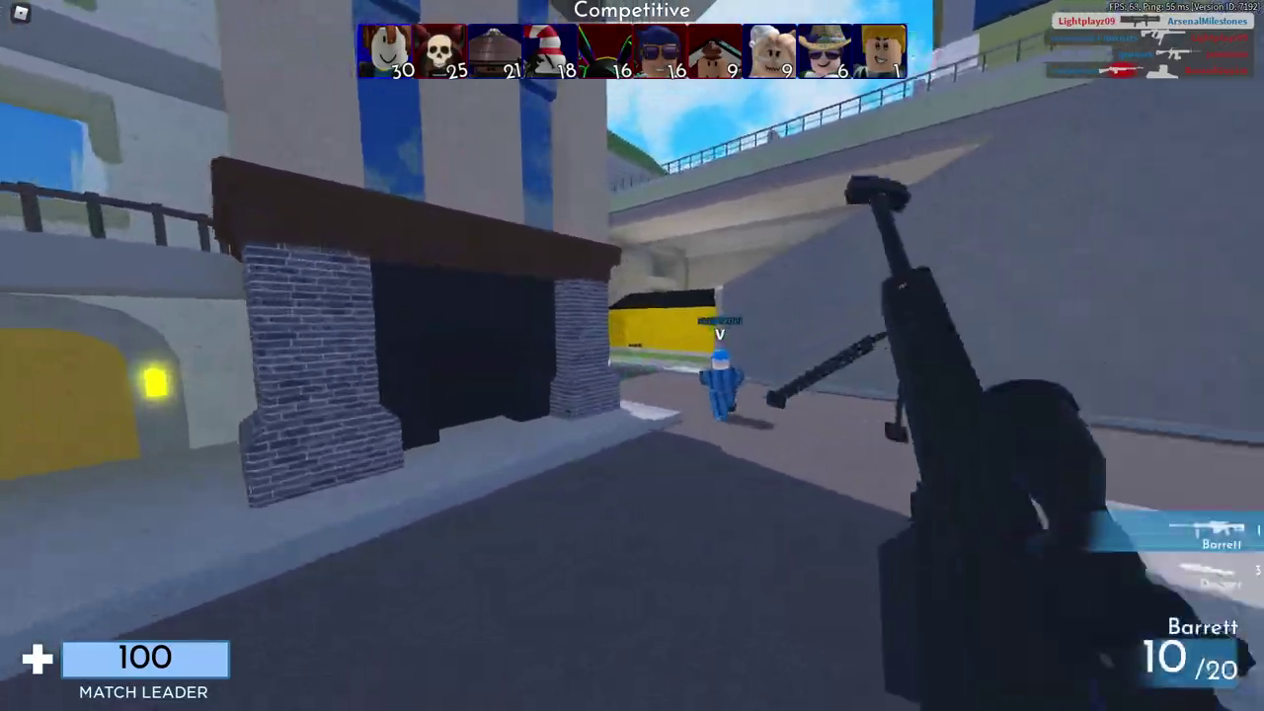
key("3")
key("1")
key("3")
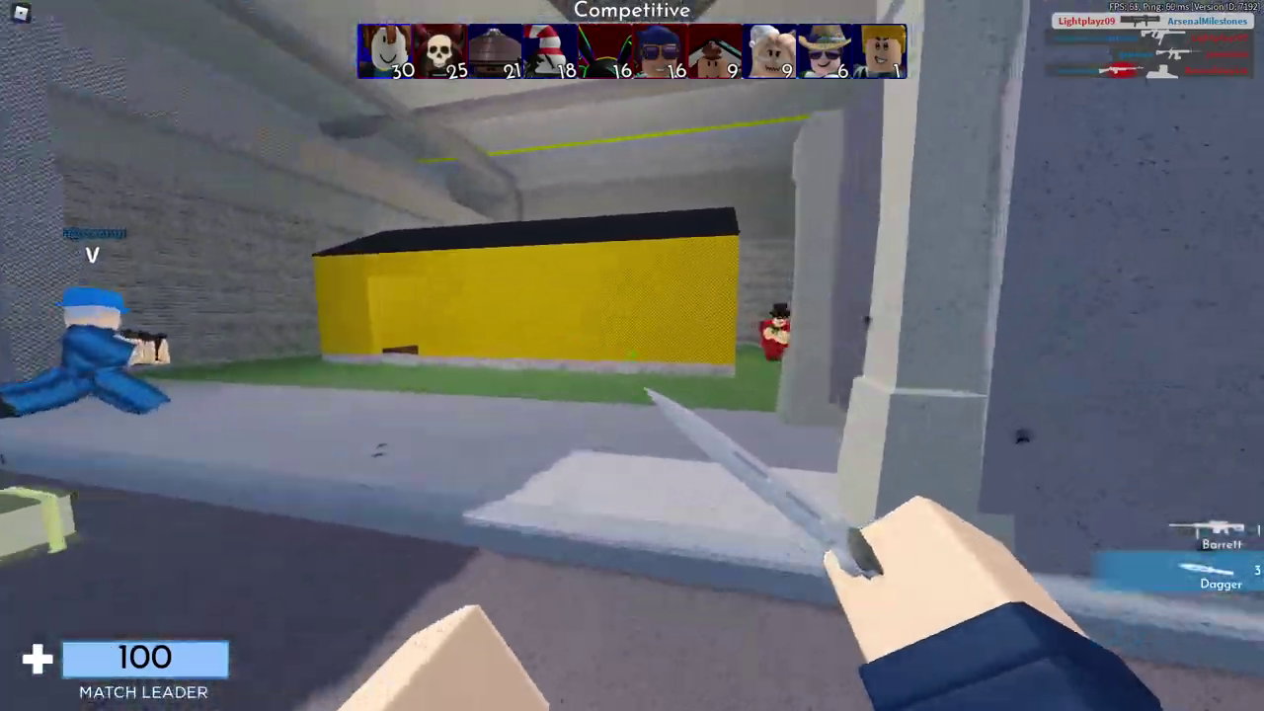
key("1")
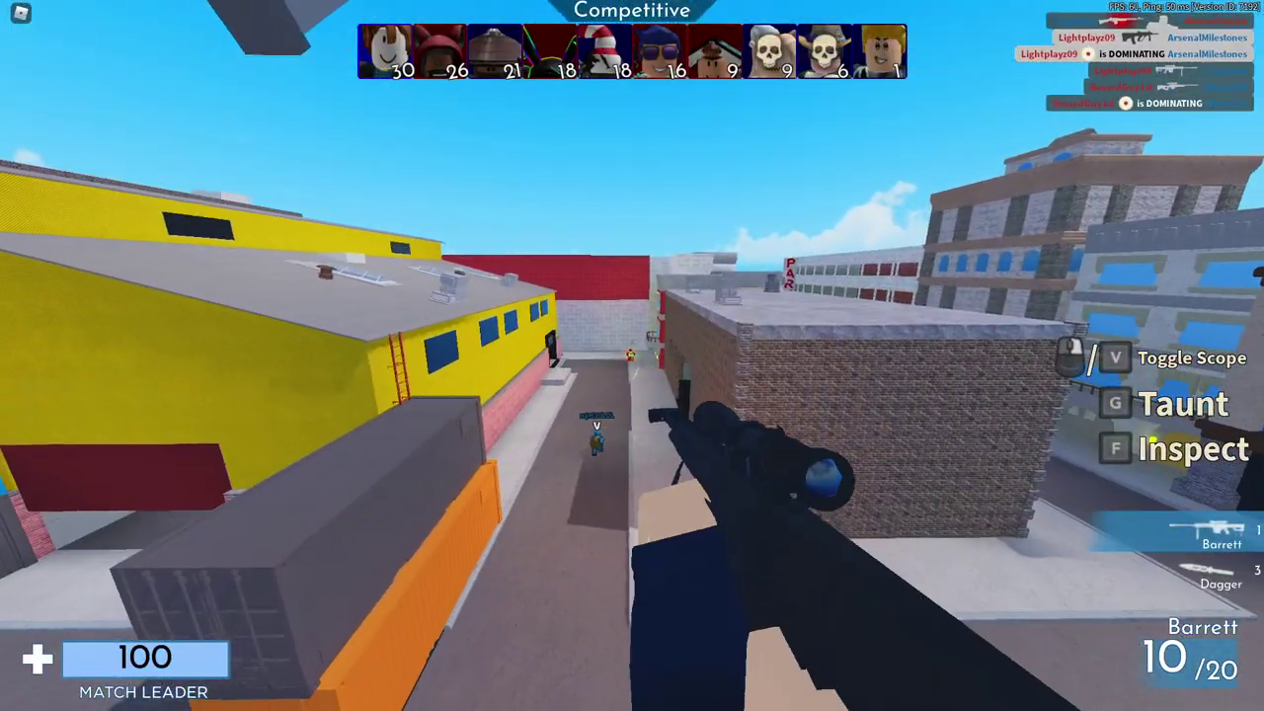
Step: Snipe the street enemy through the scope, then land Golden Gun and knife hits
key("v")
left_click(632, 353)
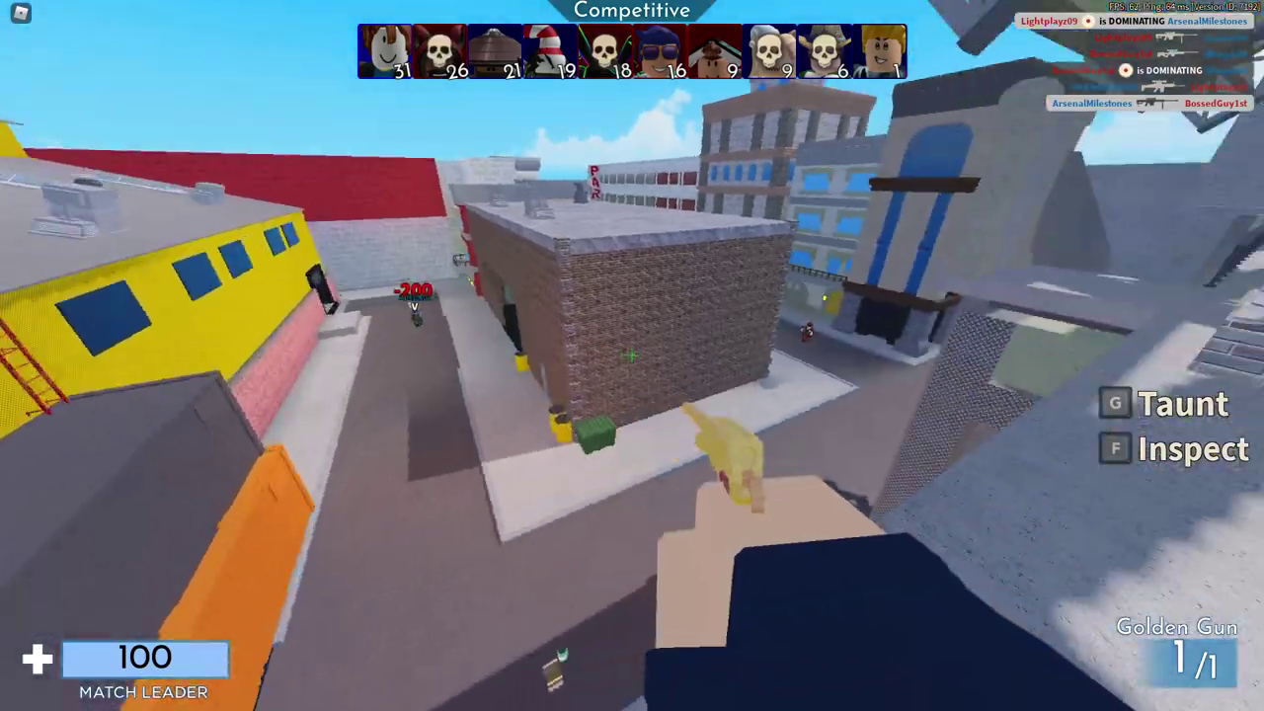
key("w")
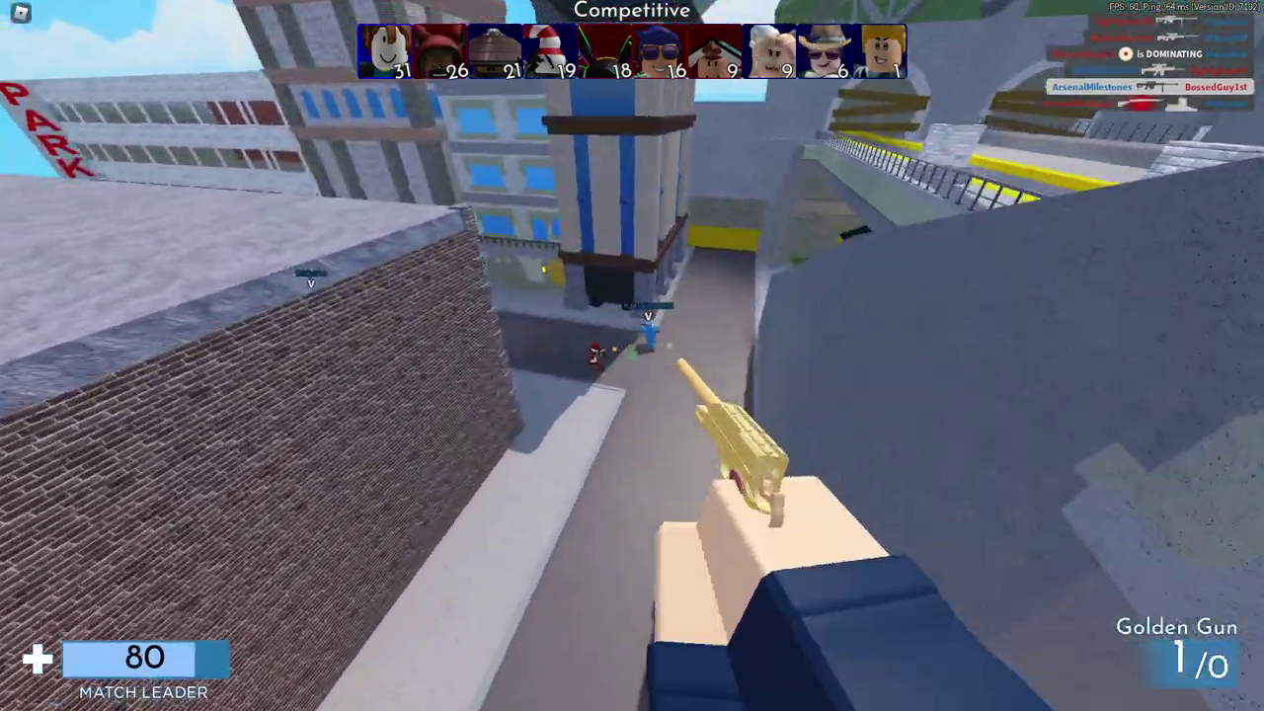
left_click(632, 355)
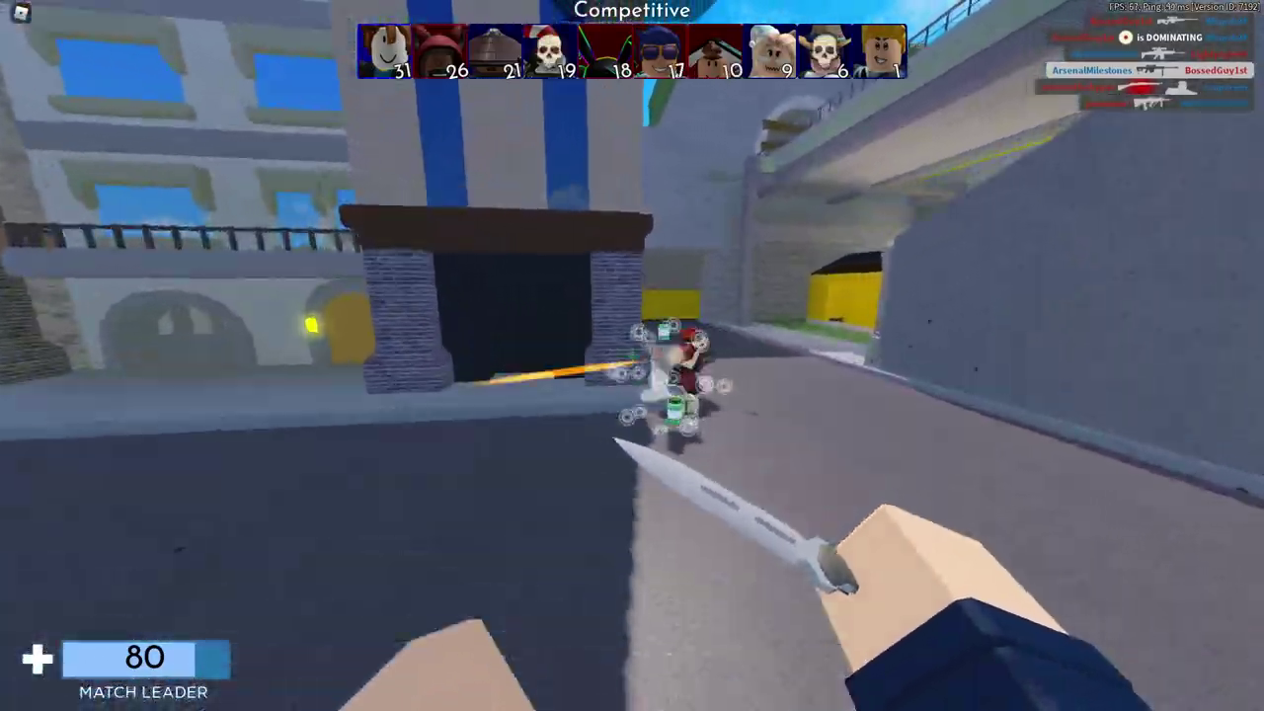
left_click(631, 355)
Step: Take the Golden Gun past the orange container and fire down the corridor
key("1")
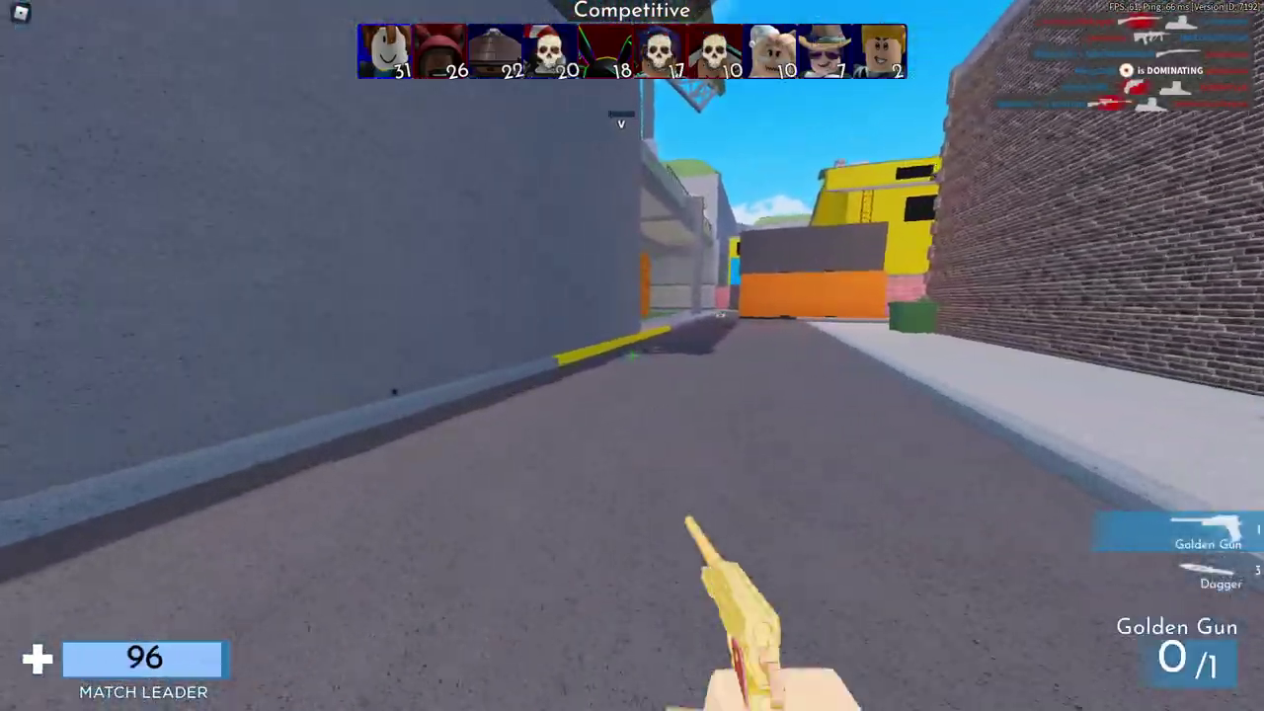
key("w")
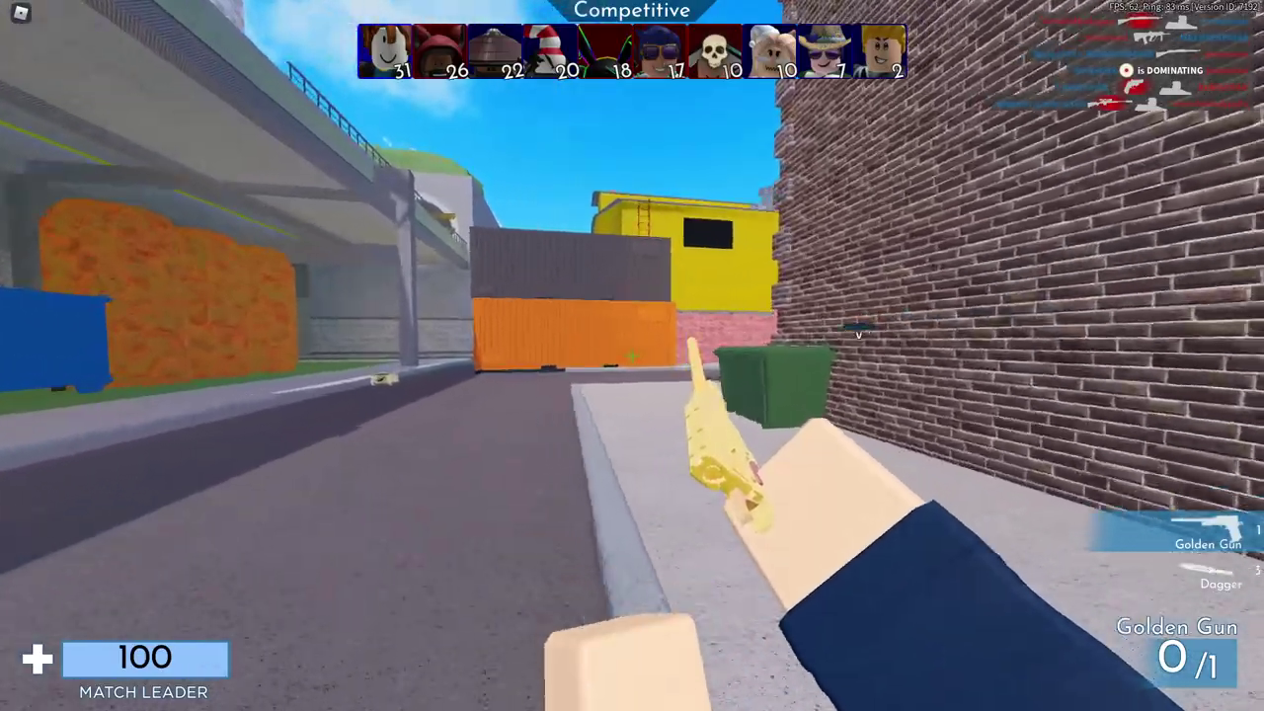
key("w")
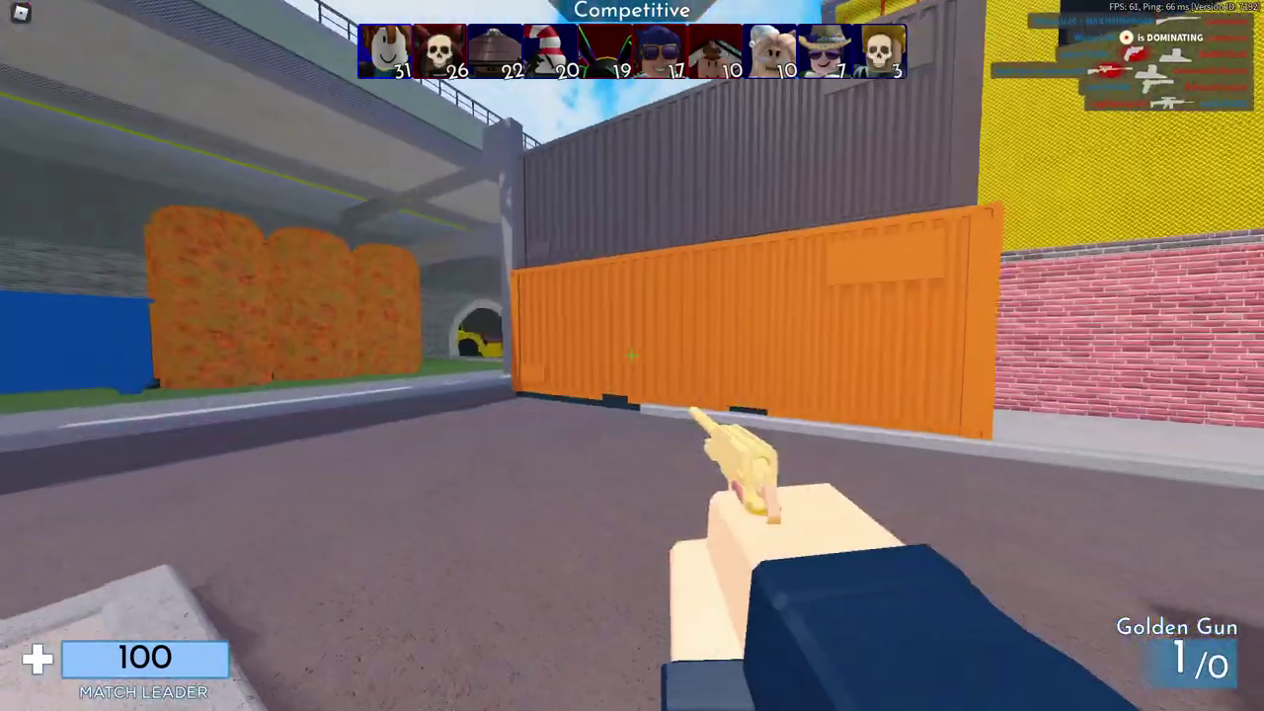
key("w")
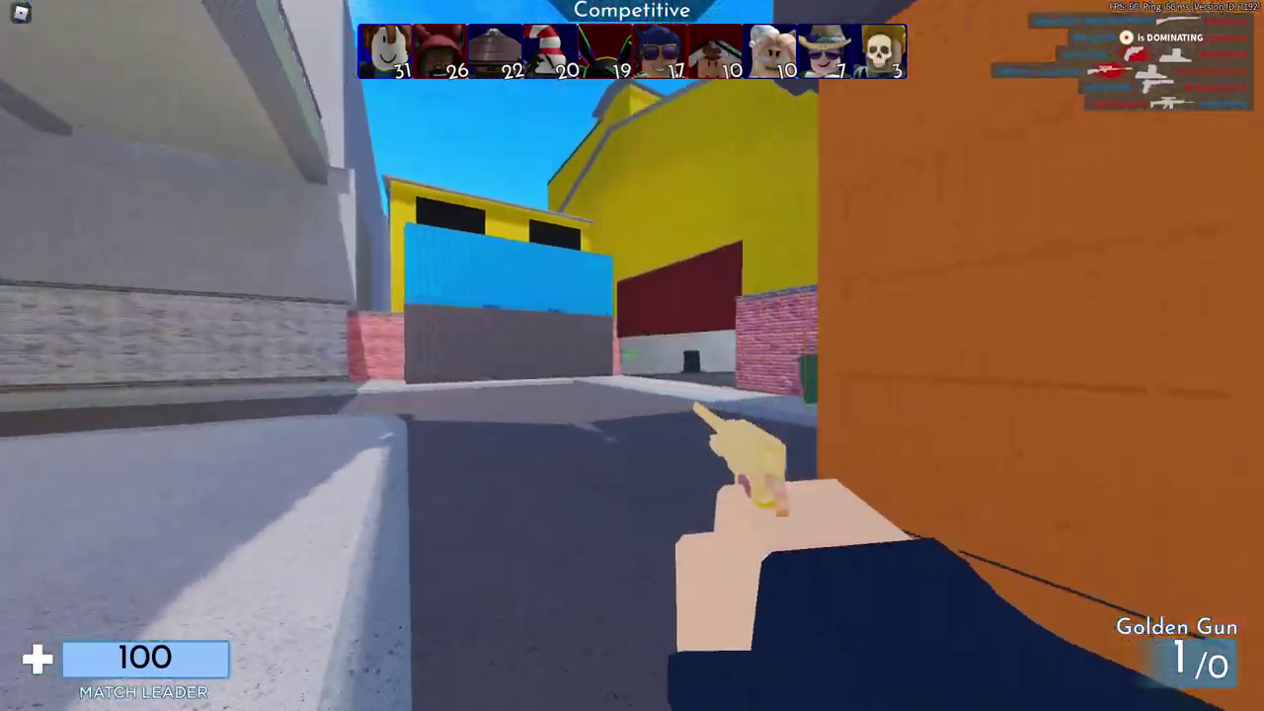
key("w")
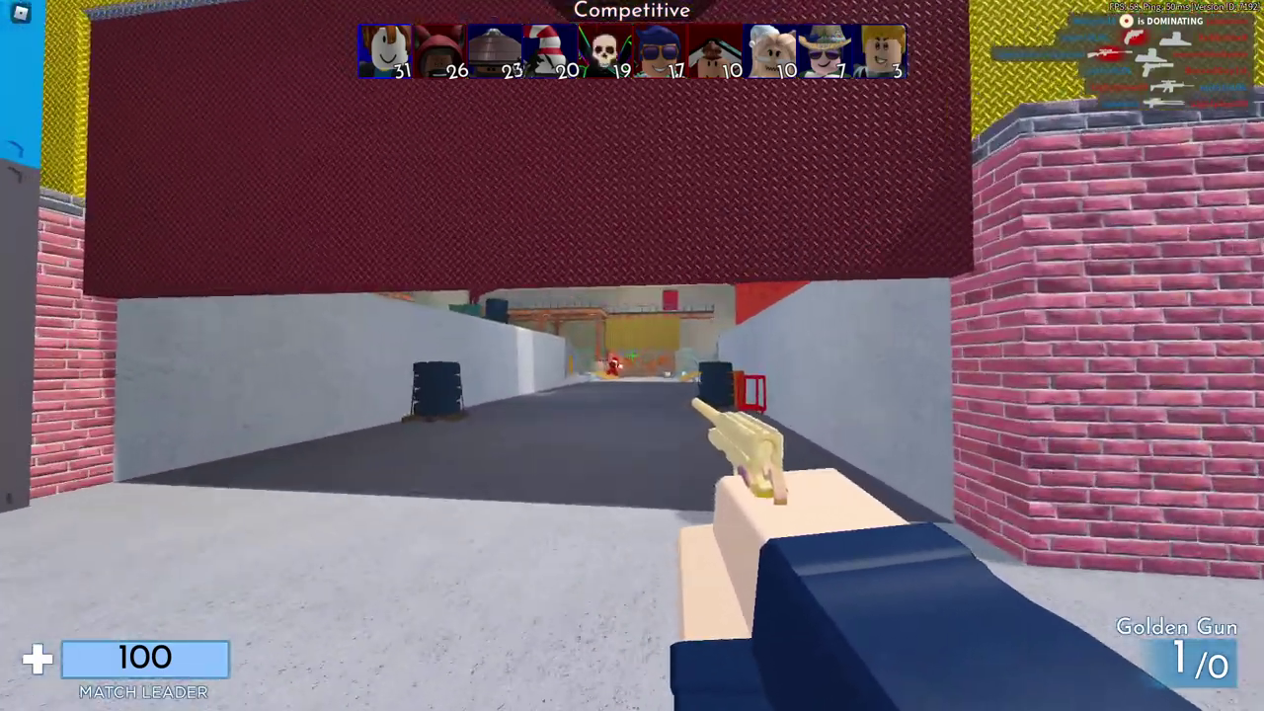
left_click(632, 355)
Step: Knife toward the doorway, then return to the Golden Gun and reload in the alley
key("w")
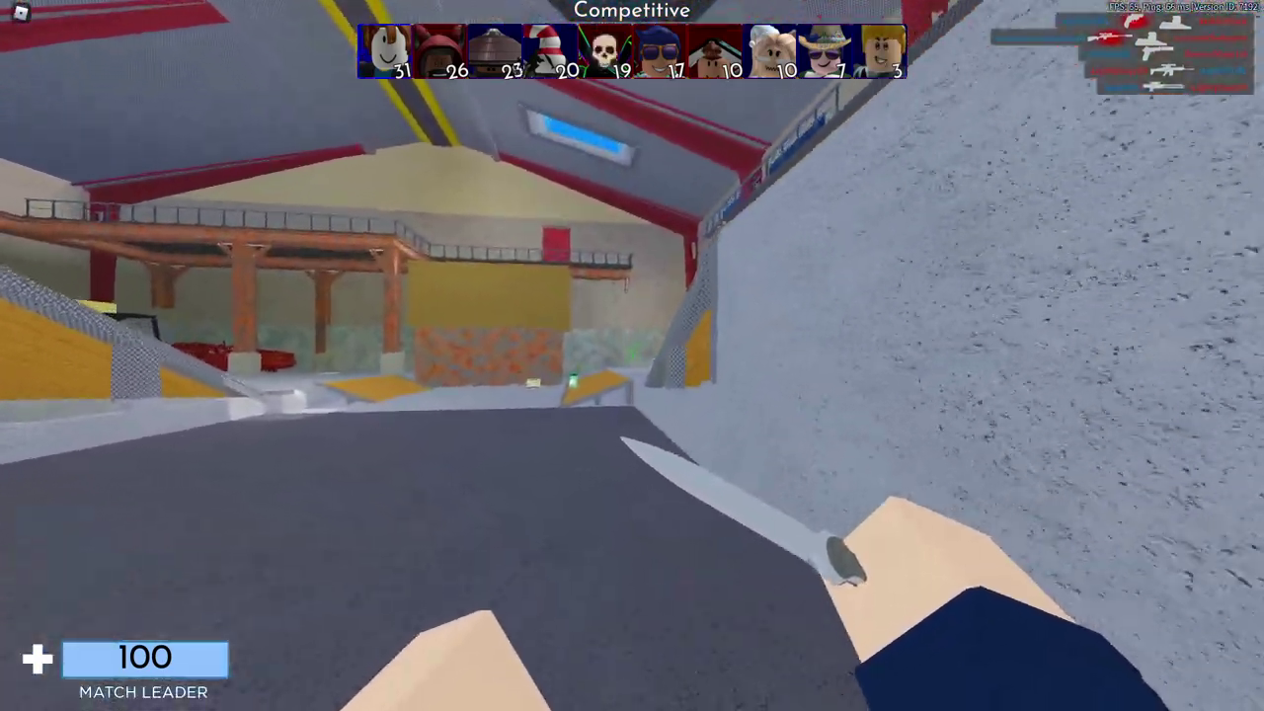
key("w")
key("1")
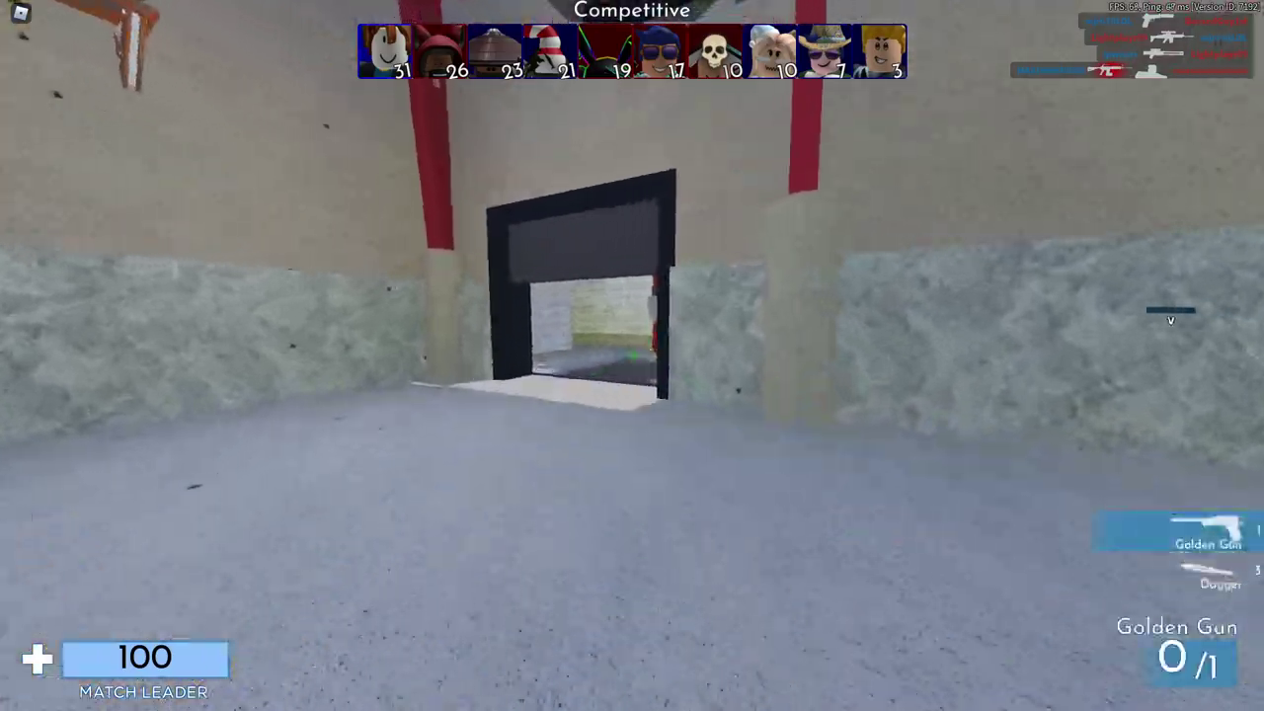
key("w")
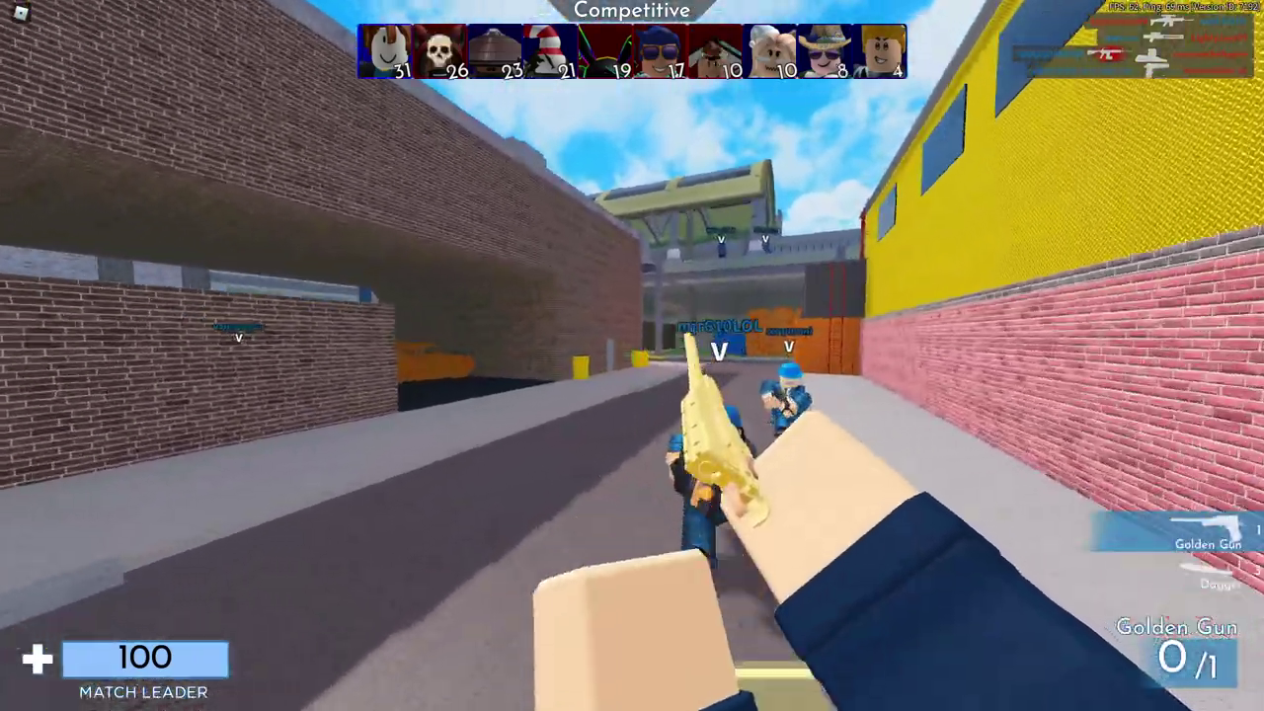
key("r")
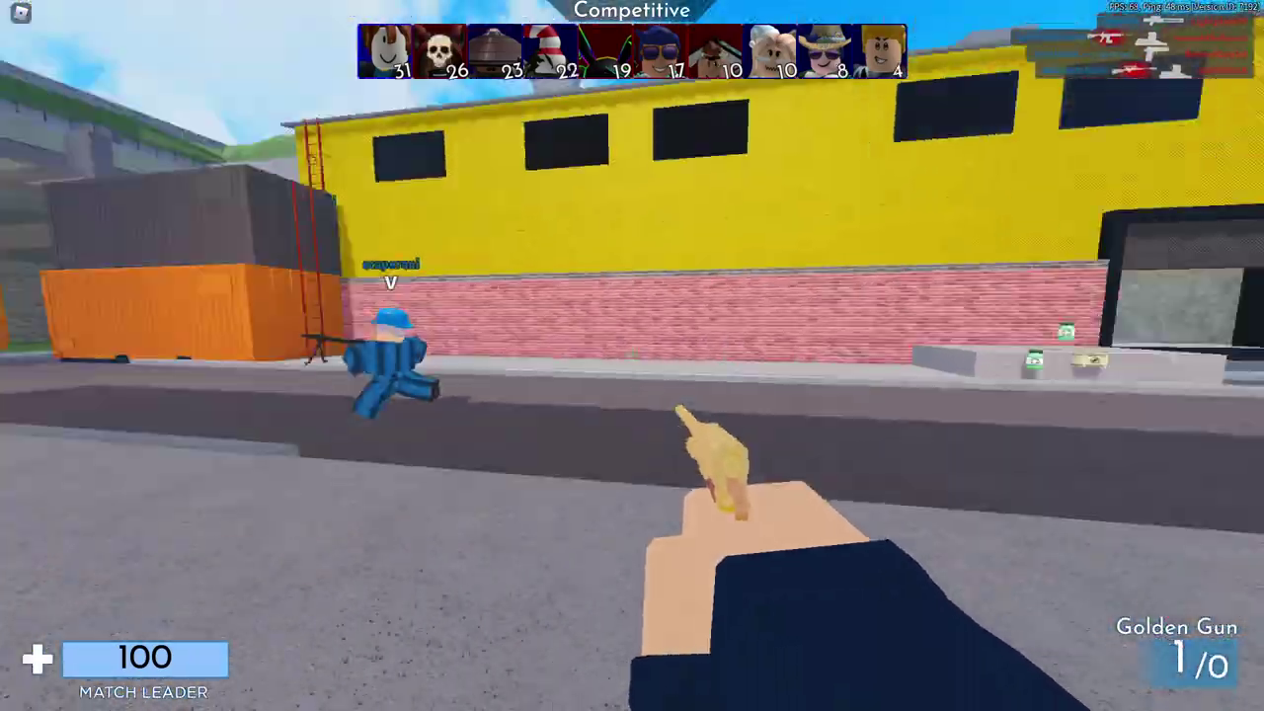
Step: Push through the covered alley past the rusty car and shoot the enemy
key("w")
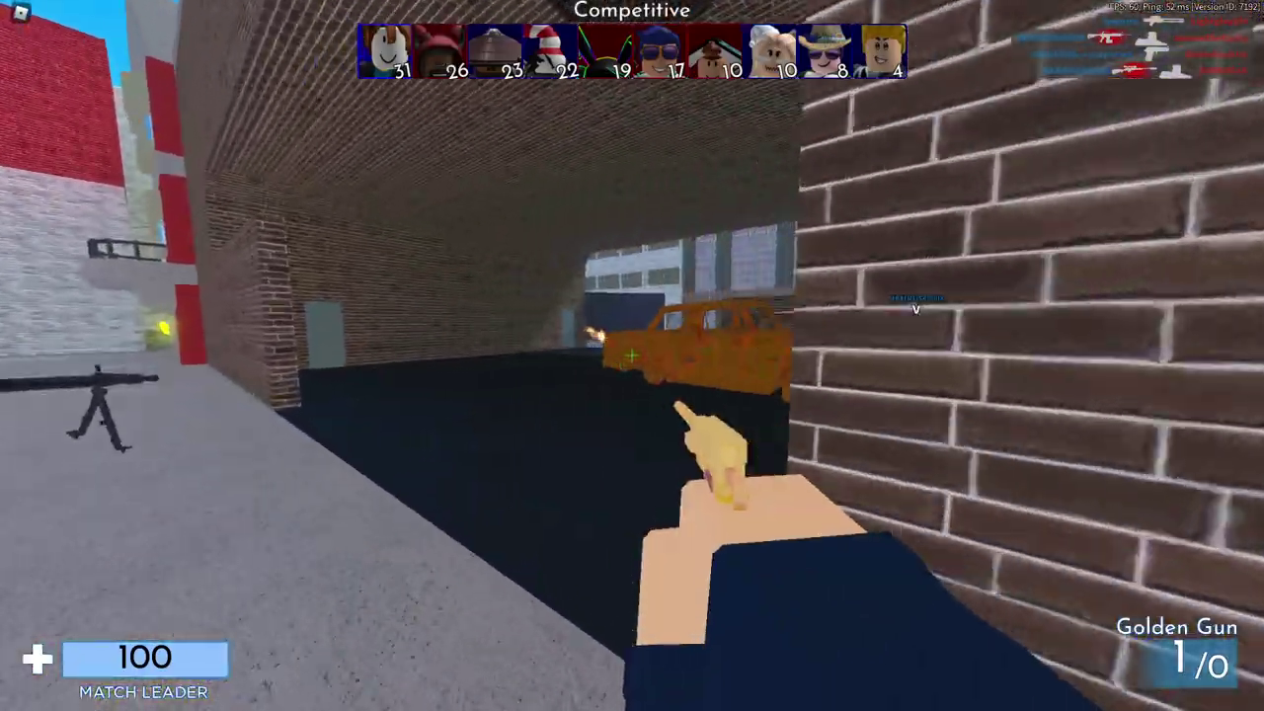
key("w")
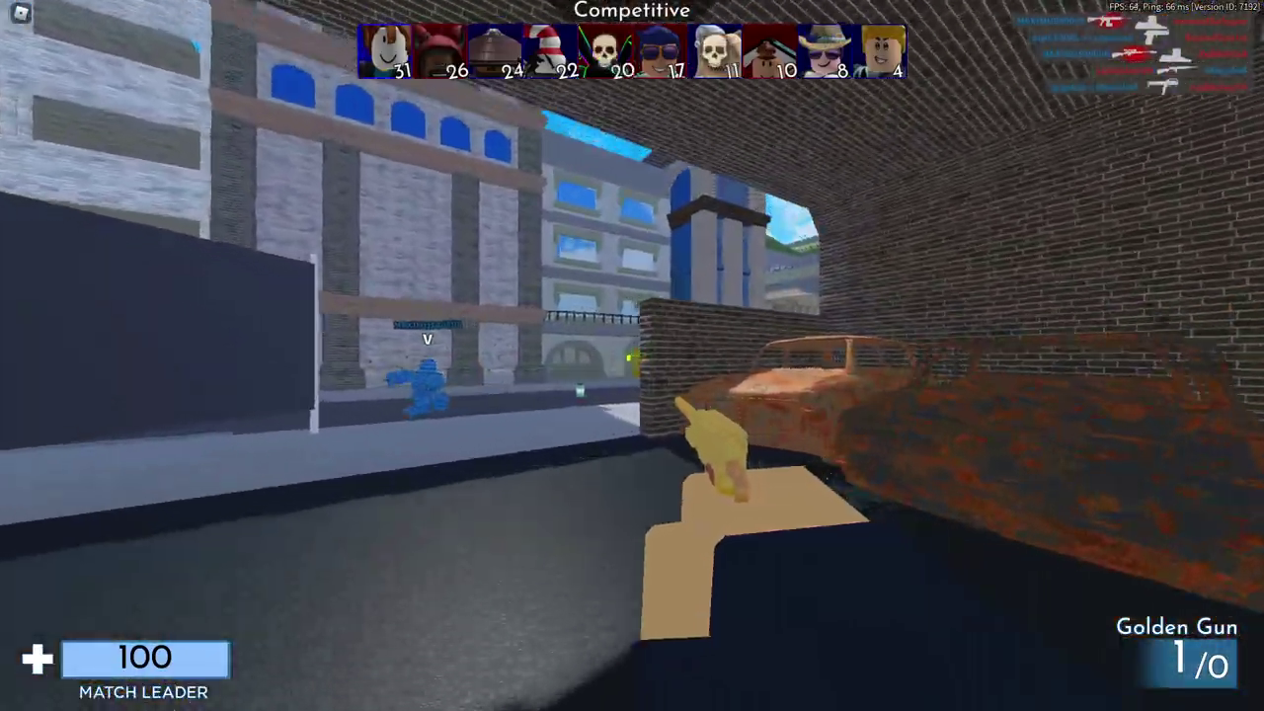
key("w")
left_click(632, 355)
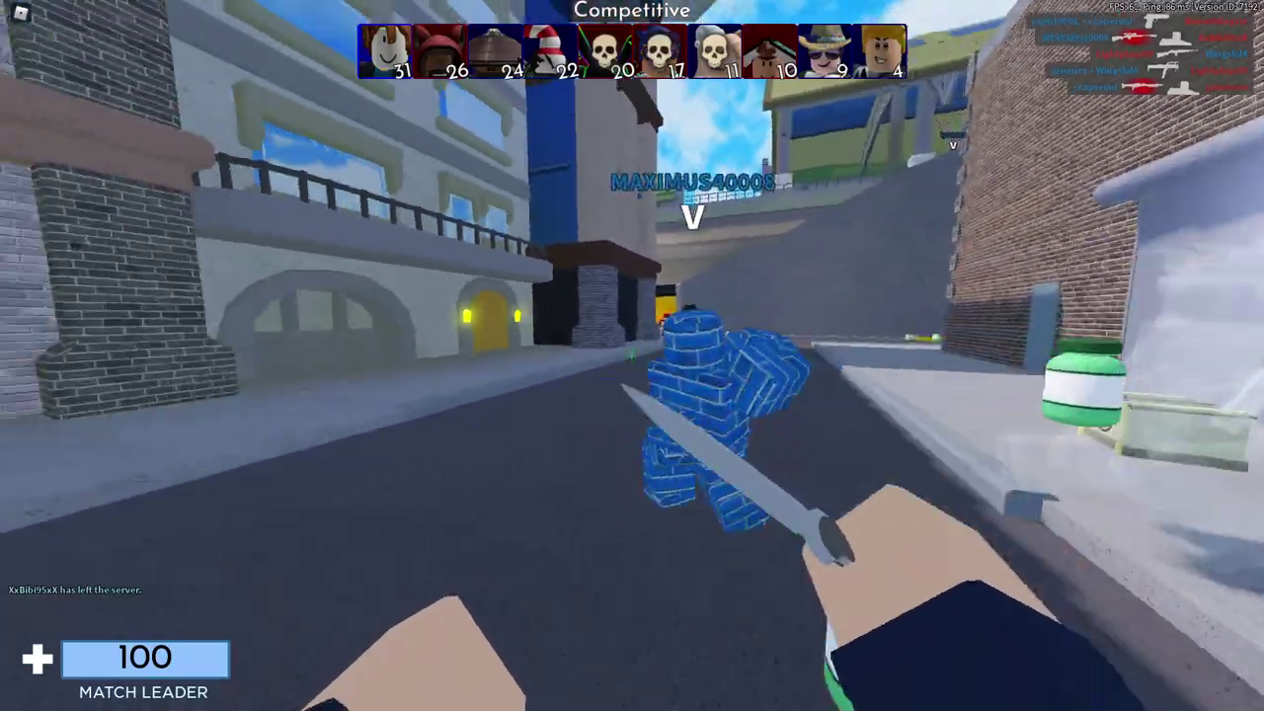